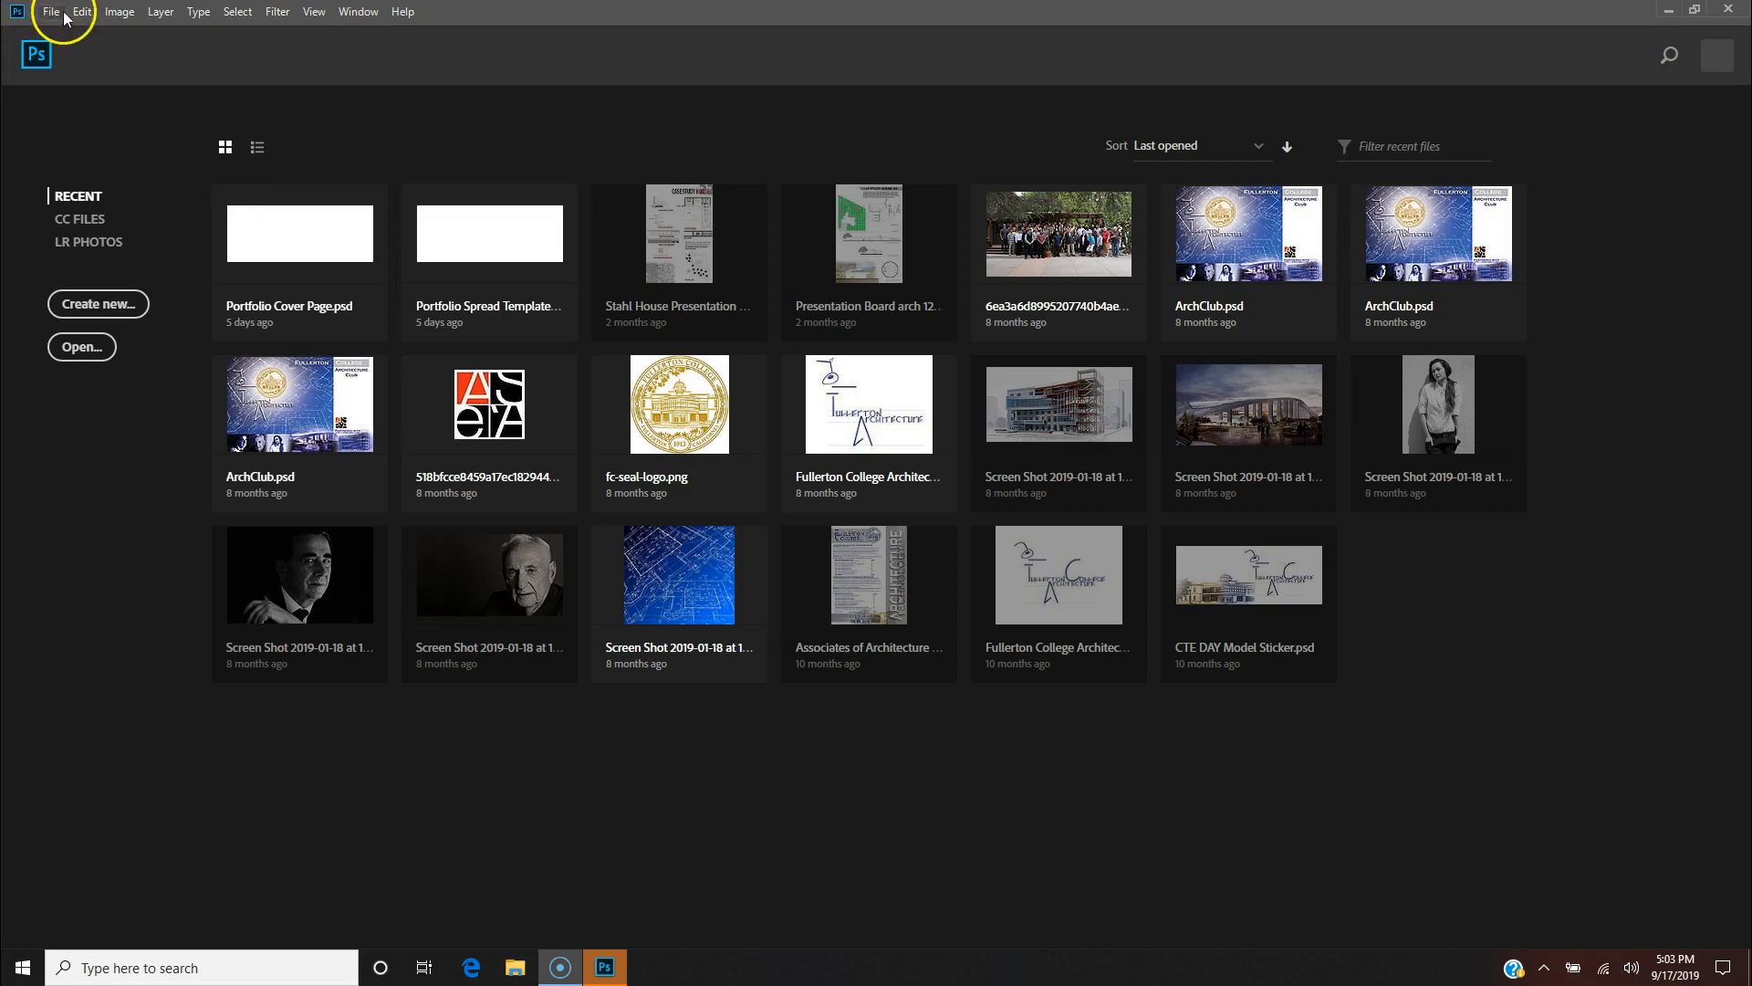
# Step: Open the recent file Portfolio Spread Template.psd
pyautogui.click(52, 11)
pyautogui.moveTo(82, 11)
pyautogui.click(562, 242)
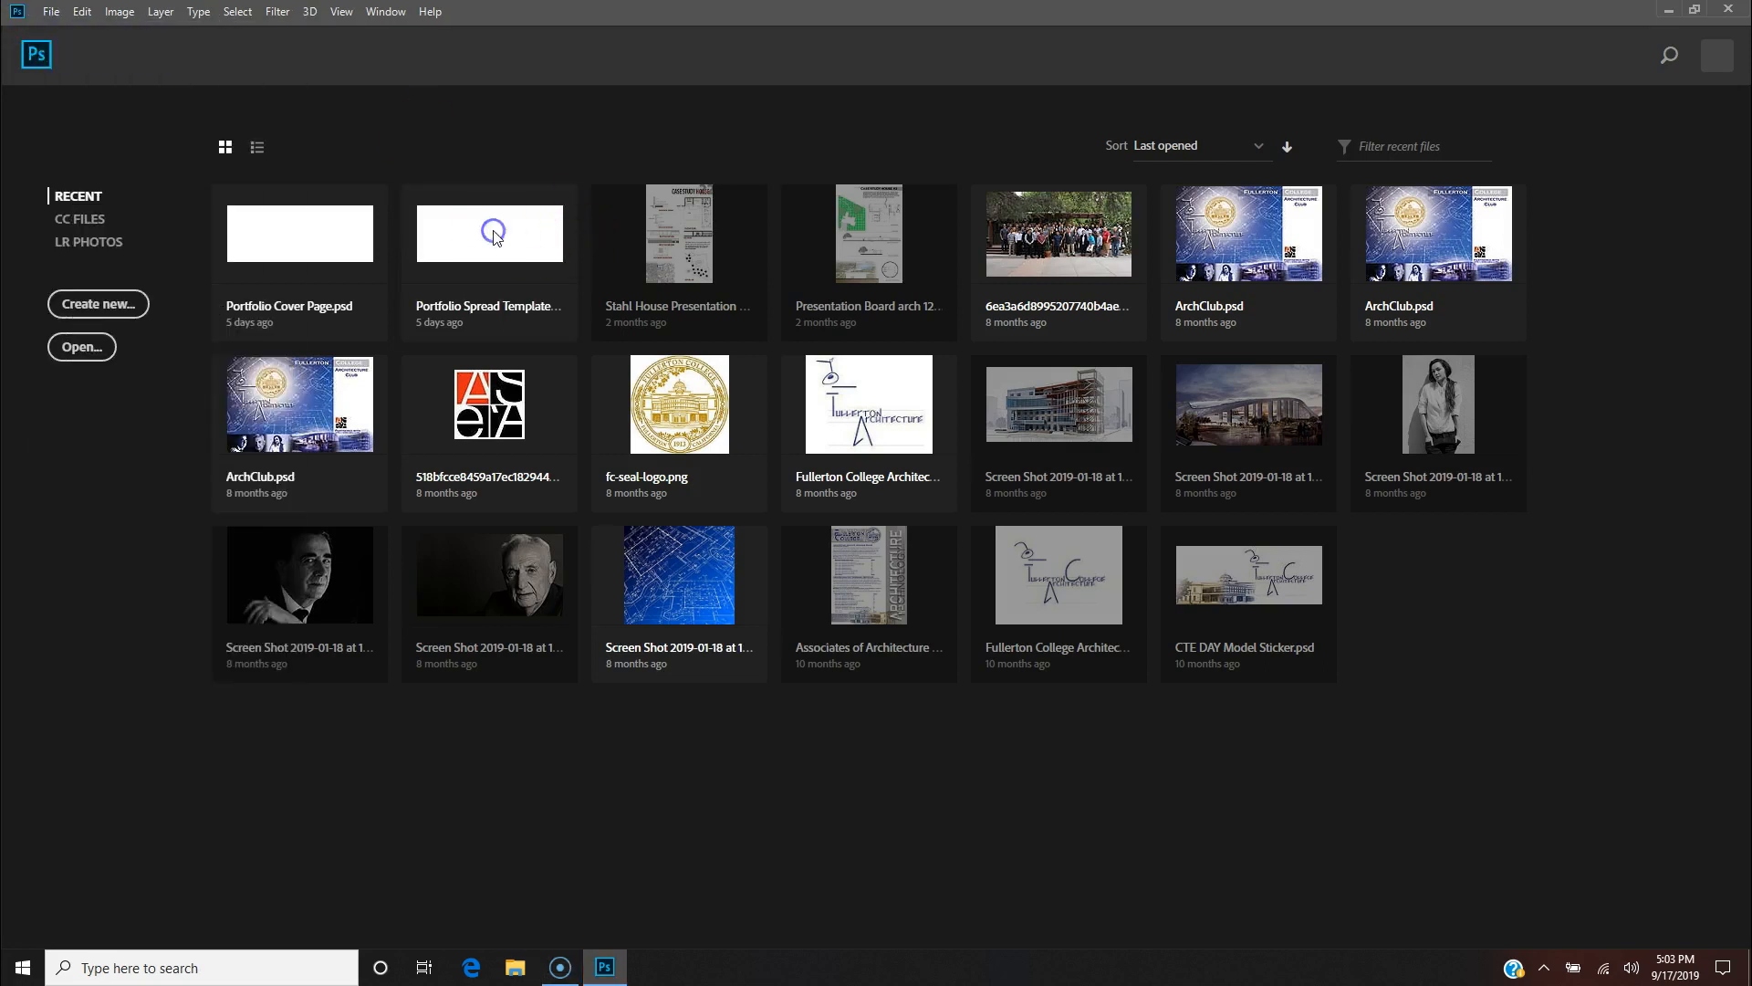
pyautogui.click(492, 239)
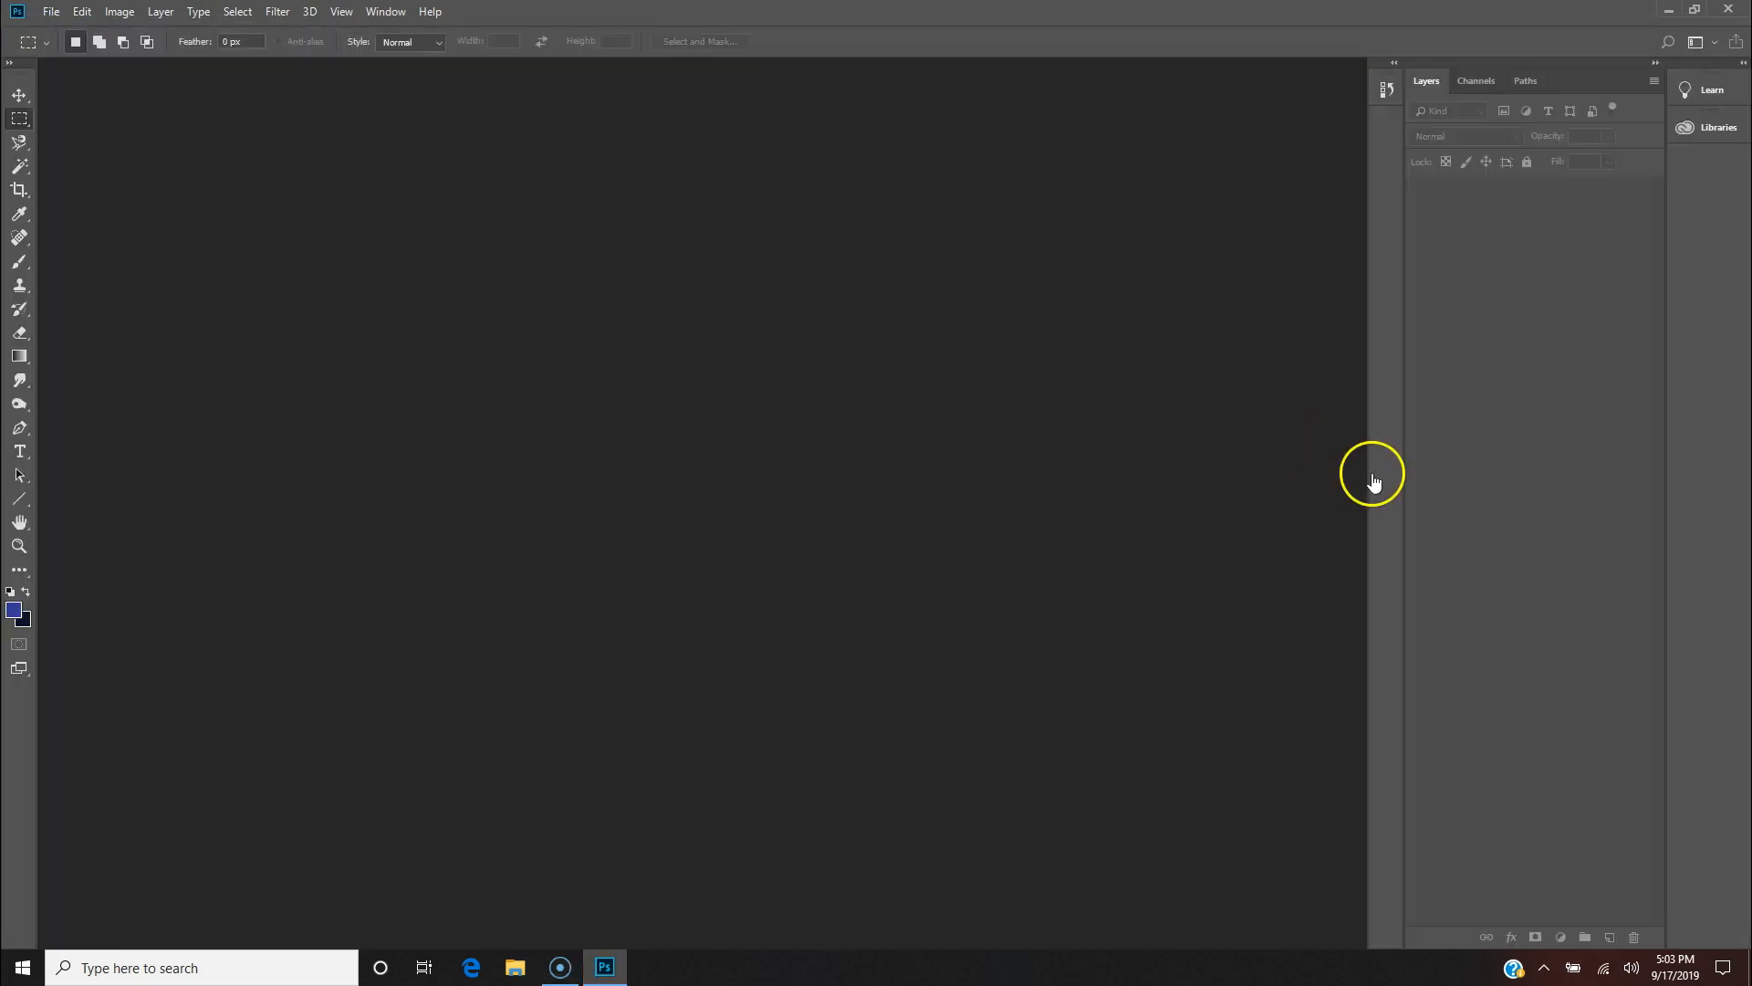
pyautogui.click(50, 13)
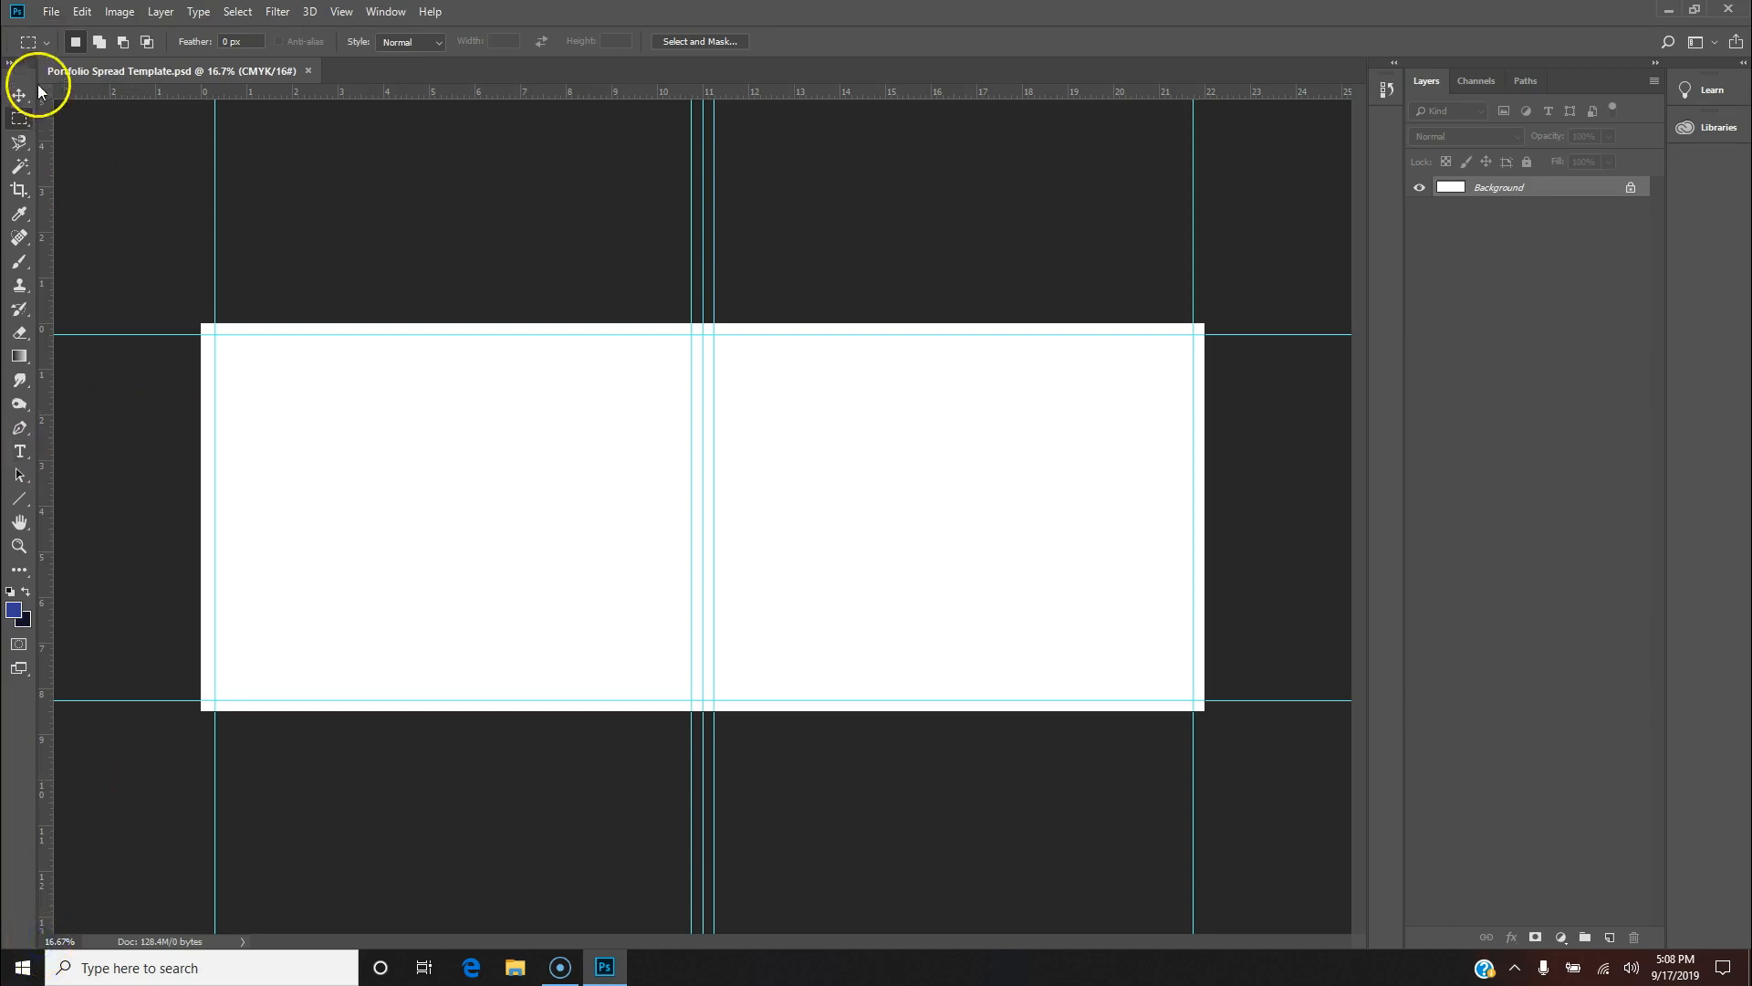
# Step: Open the image FINAL RENDER MEETING ROOM.png from the RENDERS folder
pyautogui.click(49, 20)
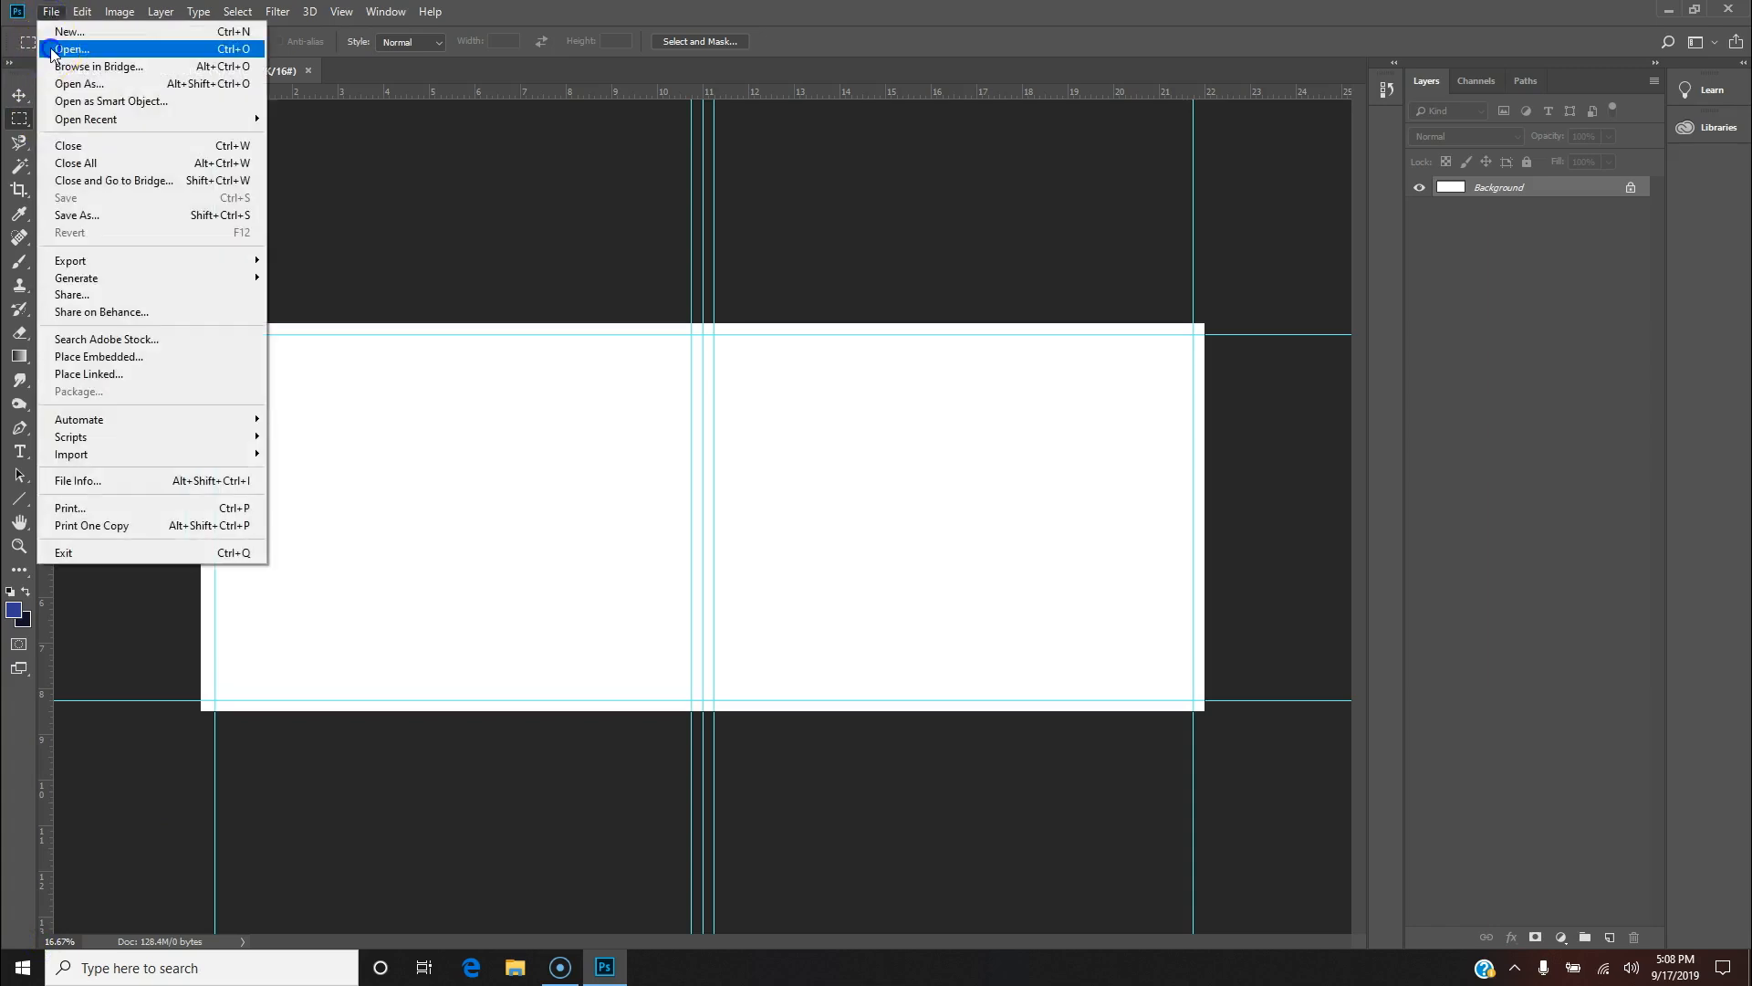
pyautogui.click(52, 48)
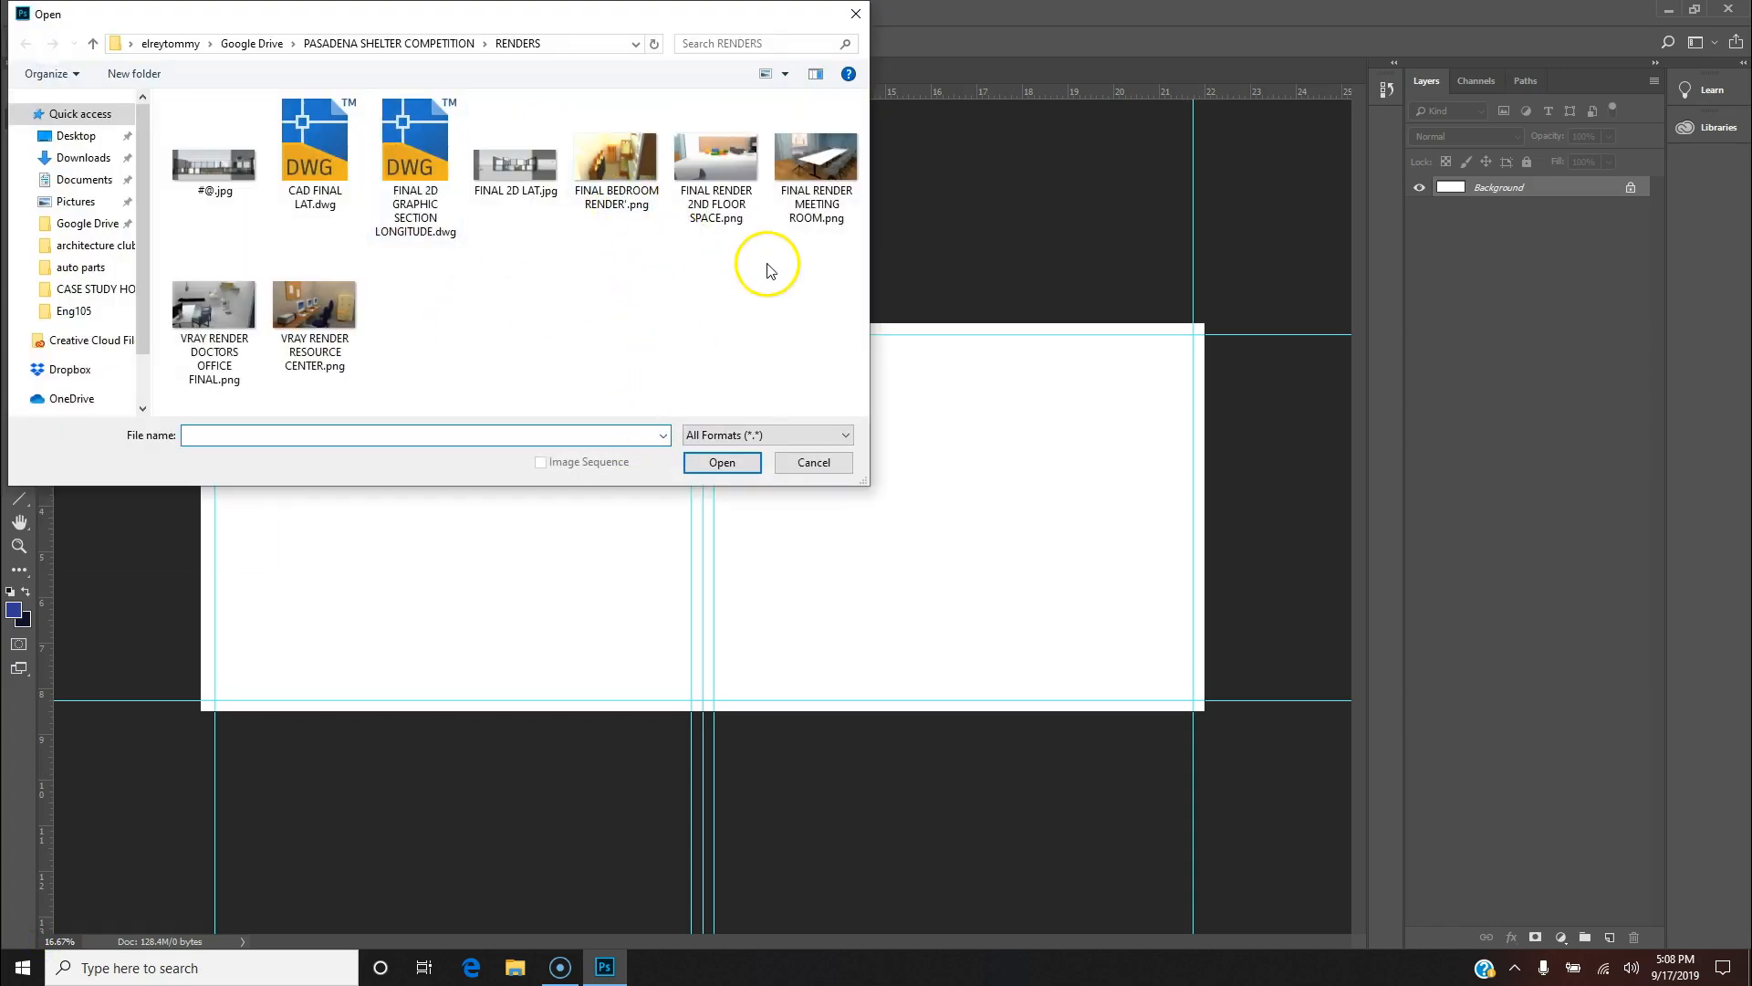
pyautogui.click(813, 162)
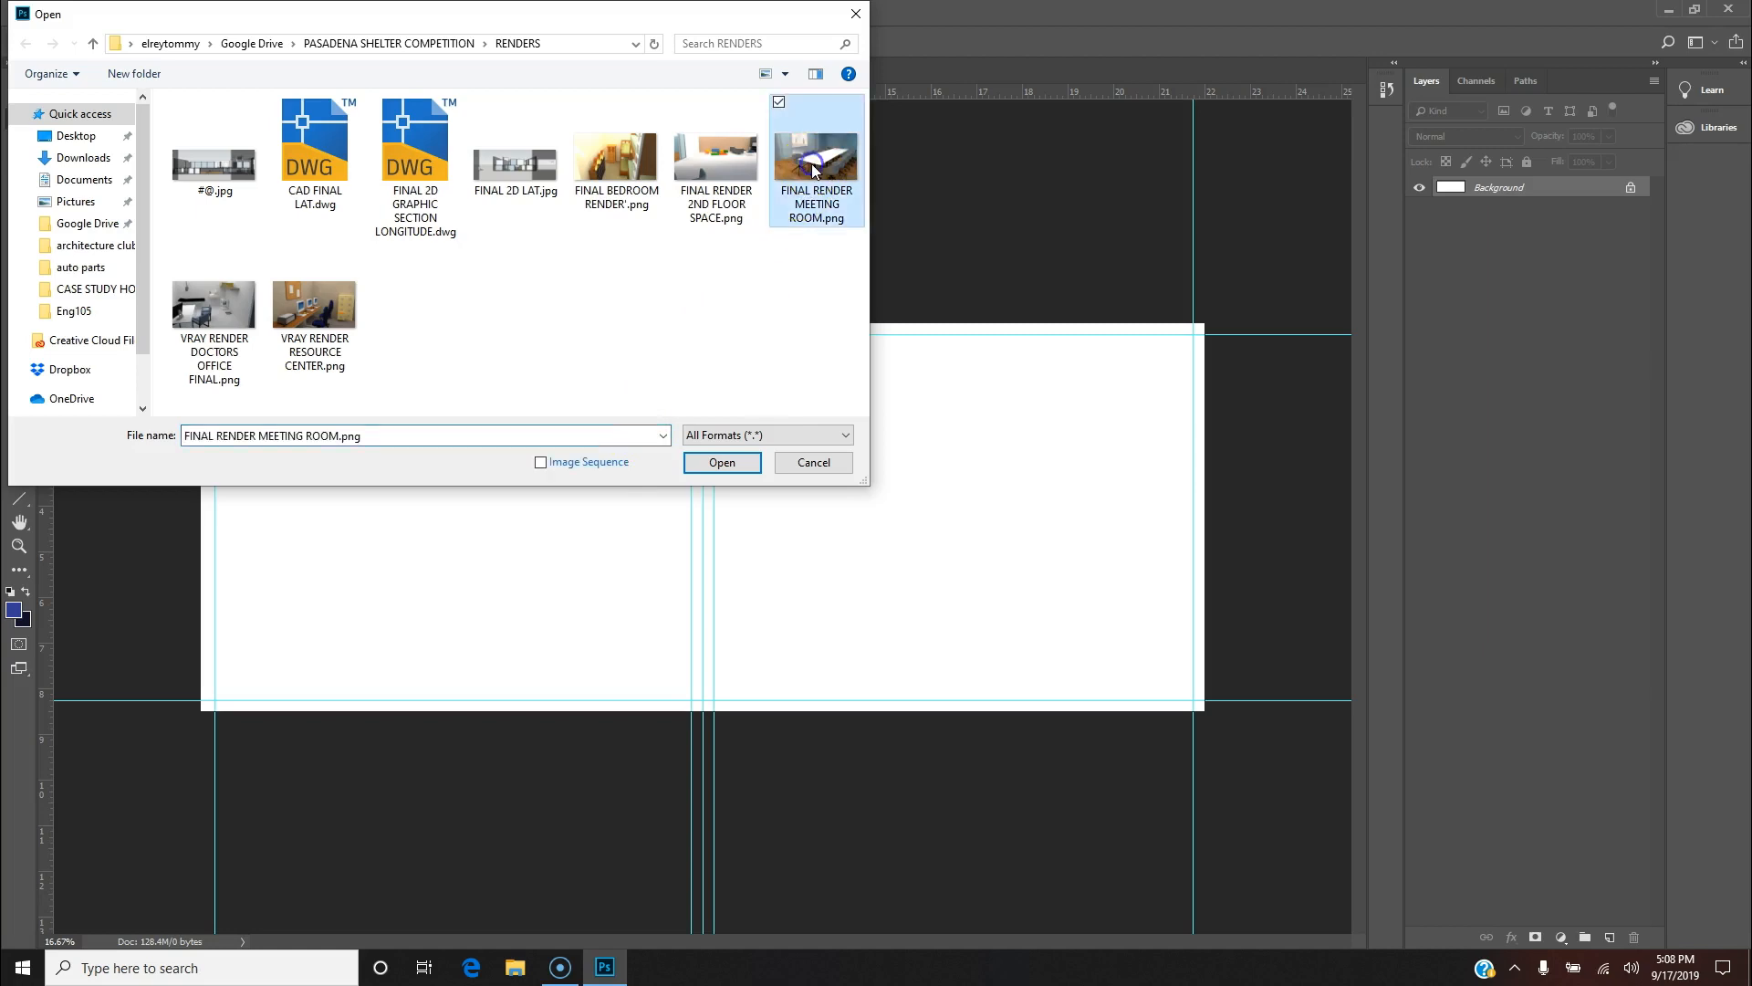
pyautogui.click(693, 471)
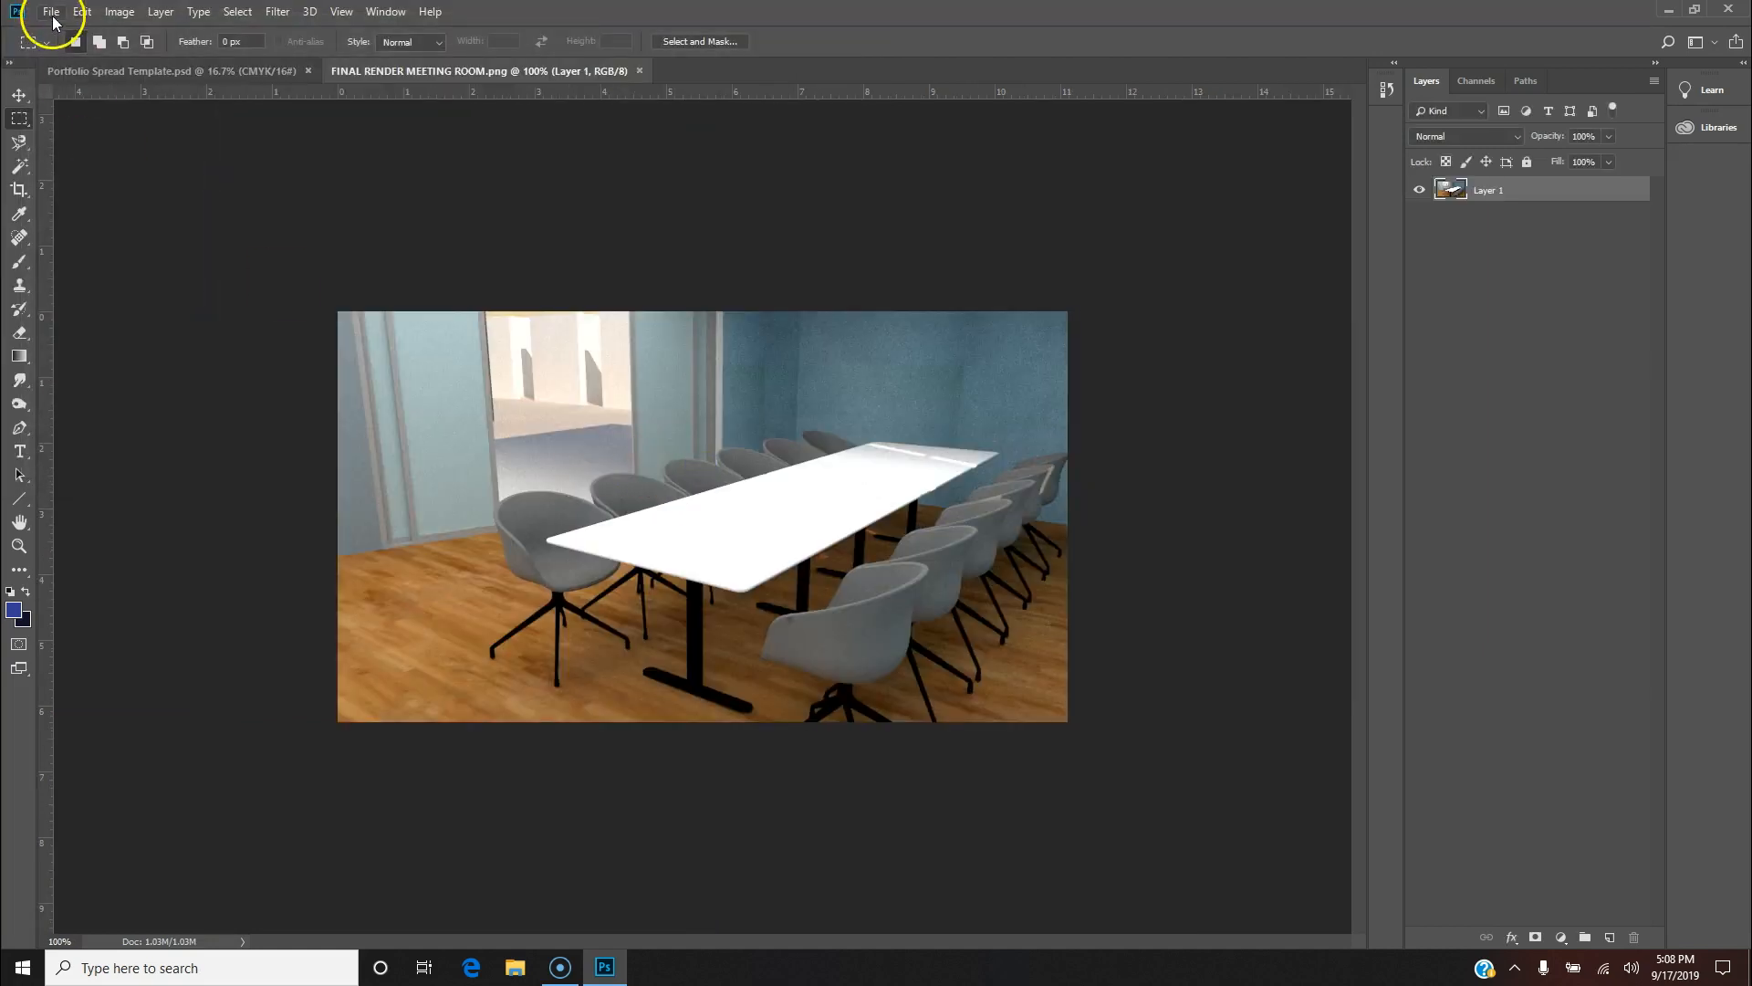
# Step: Open the image VRAY RENDER RESOURCE CENTER.png from the RENDERS folder
pyautogui.click(52, 12)
pyautogui.click(65, 48)
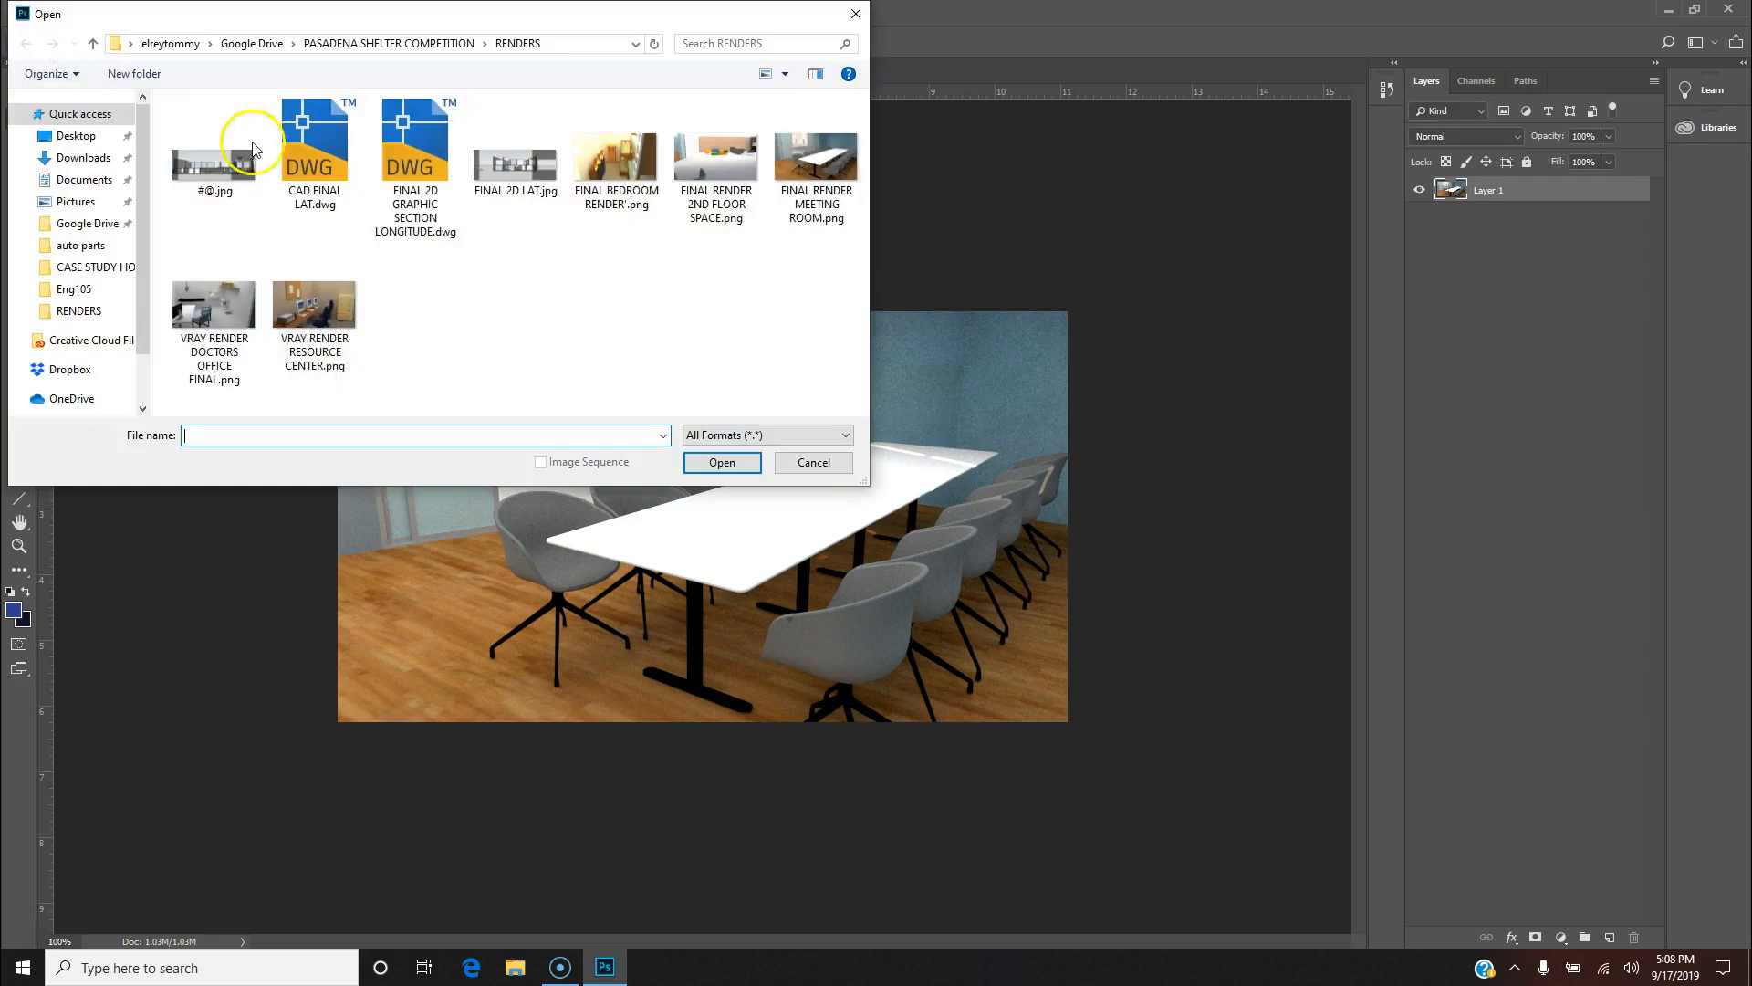
pyautogui.click(299, 309)
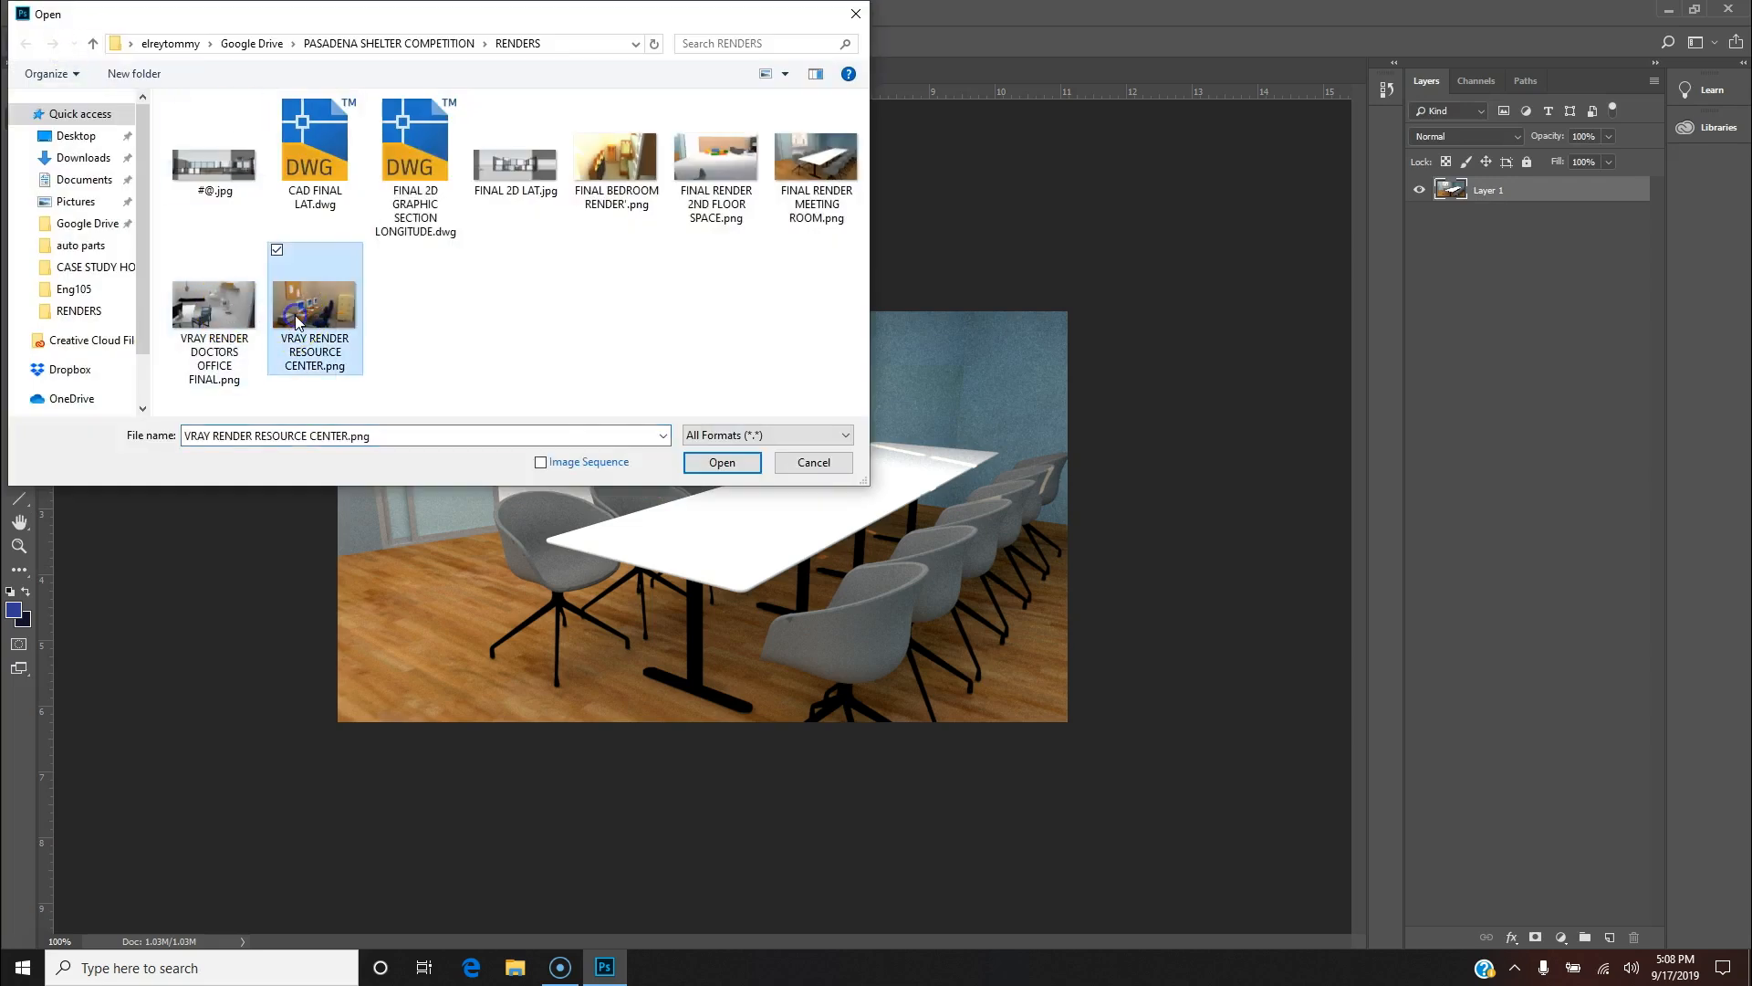
pyautogui.click(719, 462)
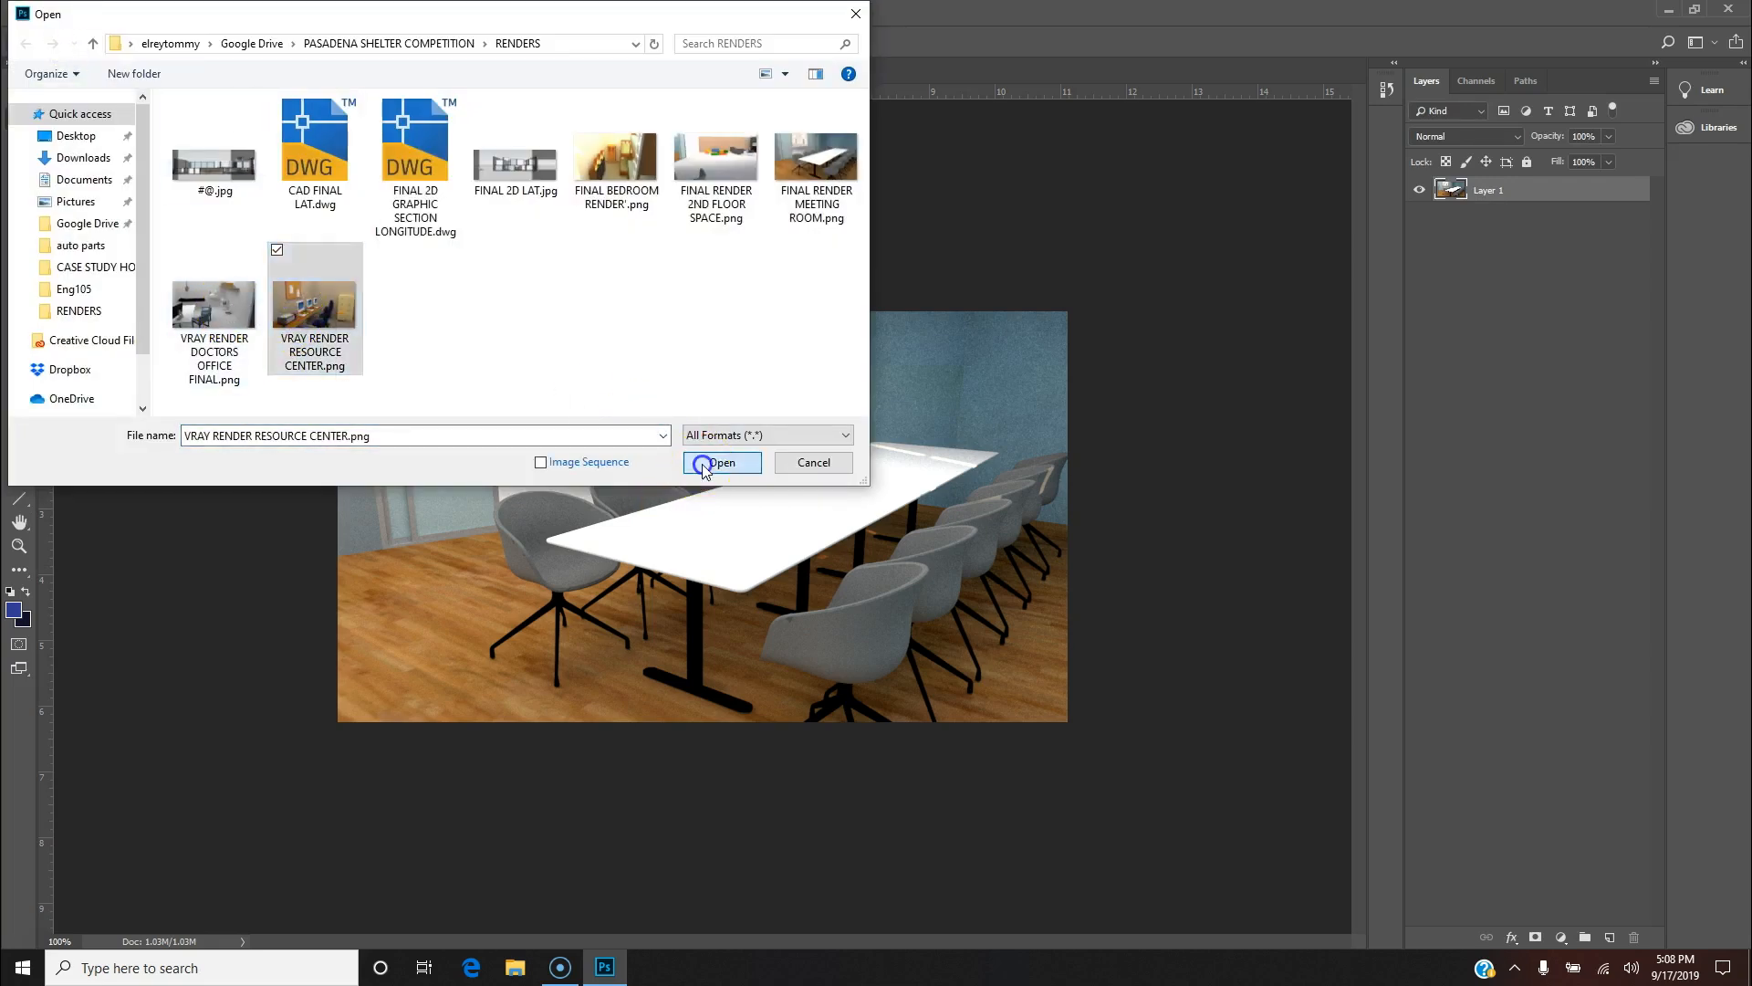
# Step: Open the image VRAY RENDER DOCTORS OFFICE FINAL.png from the RENDERS folder
pyautogui.click(51, 11)
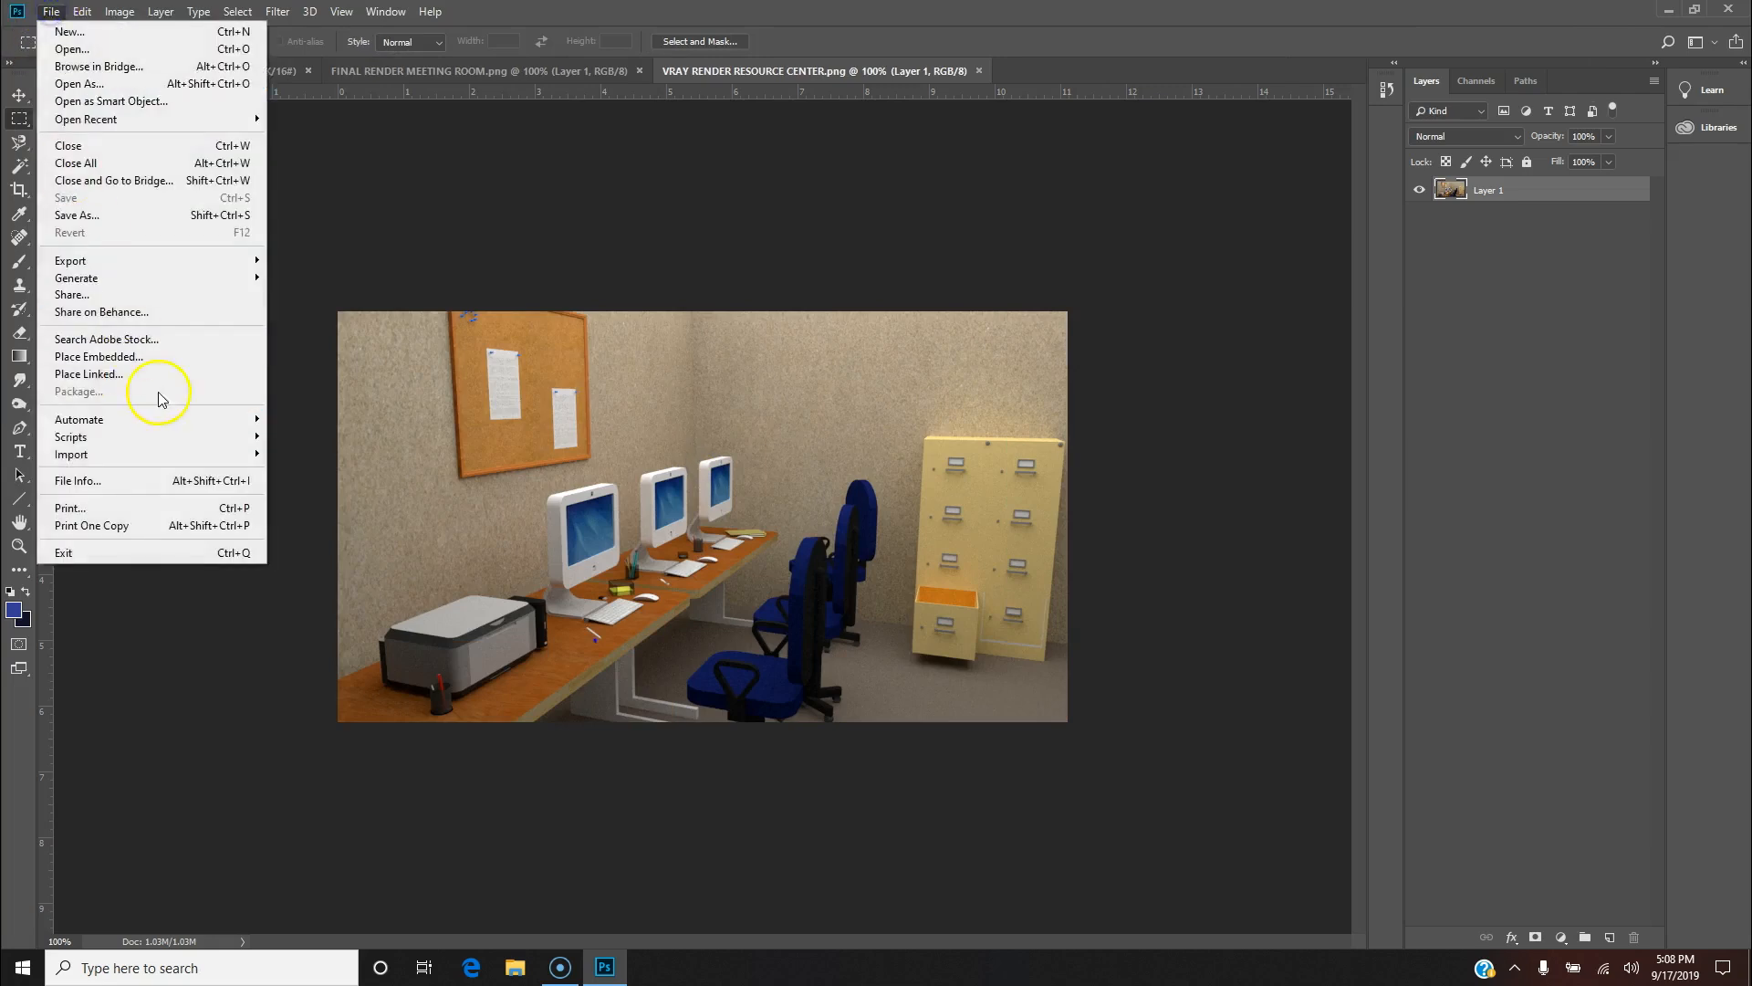
pyautogui.click(73, 48)
pyautogui.click(204, 315)
pyautogui.click(725, 464)
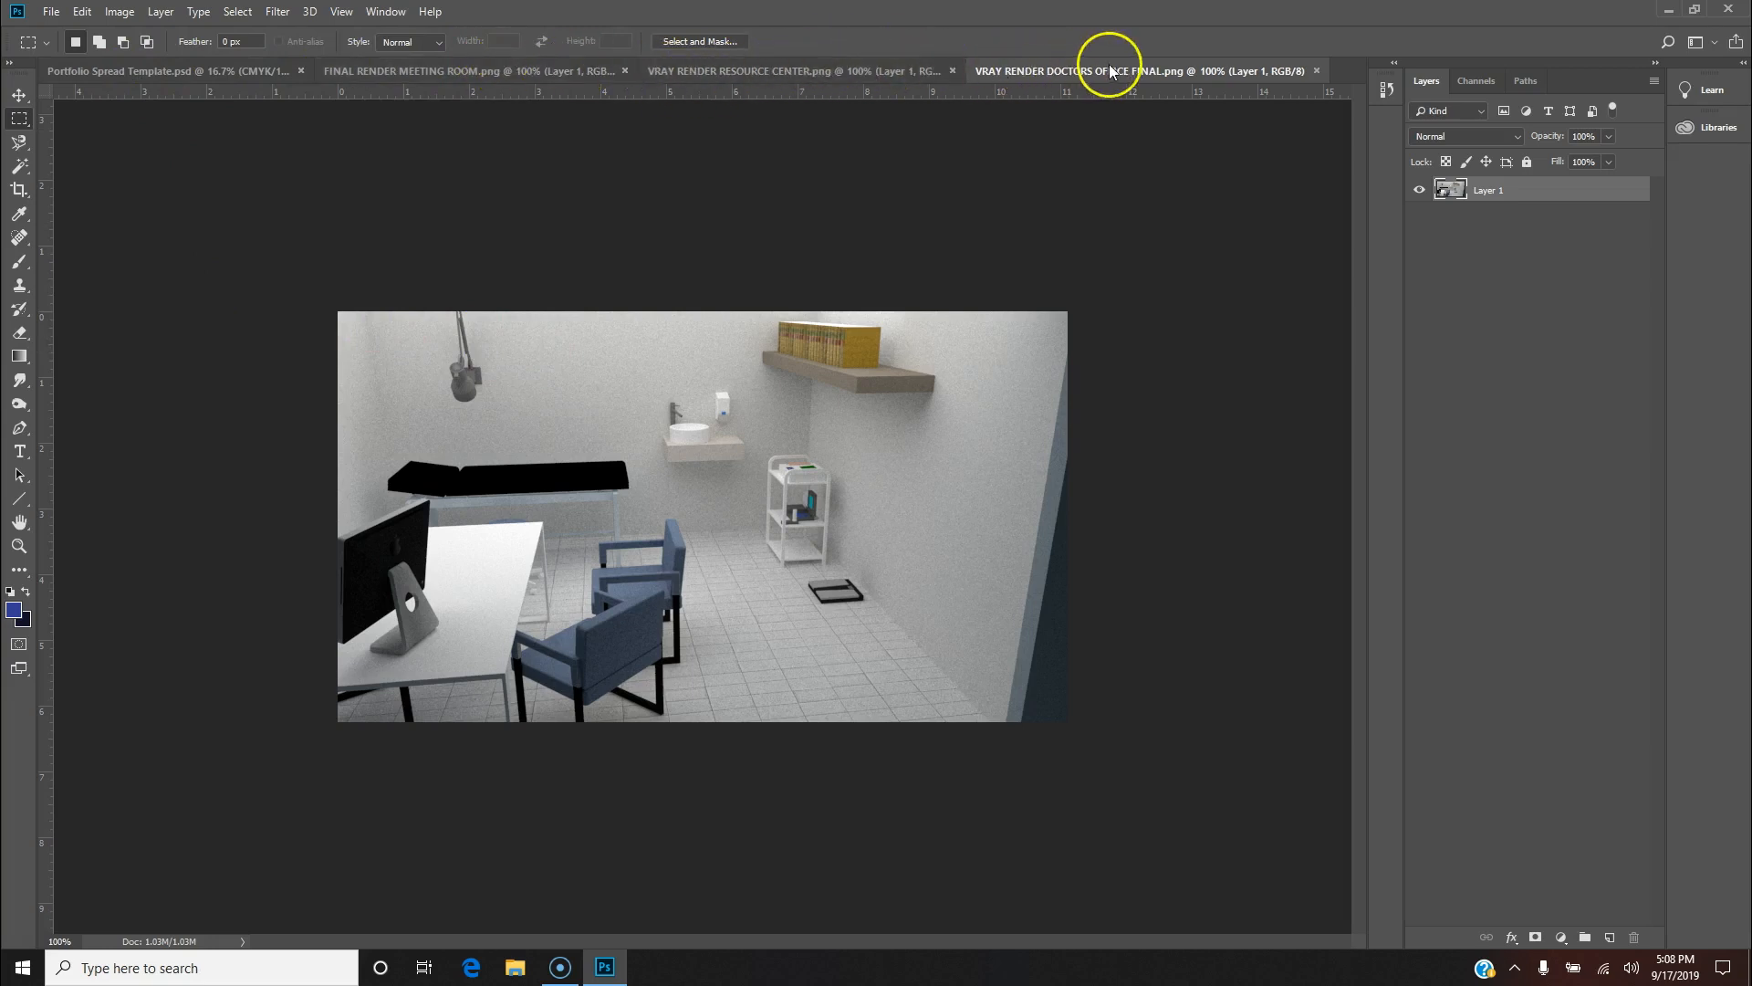
# Step: Begin saving a copy of the spread template and create a folder named Page Sample inside Arch 227 Portfolio
pyautogui.click(243, 68)
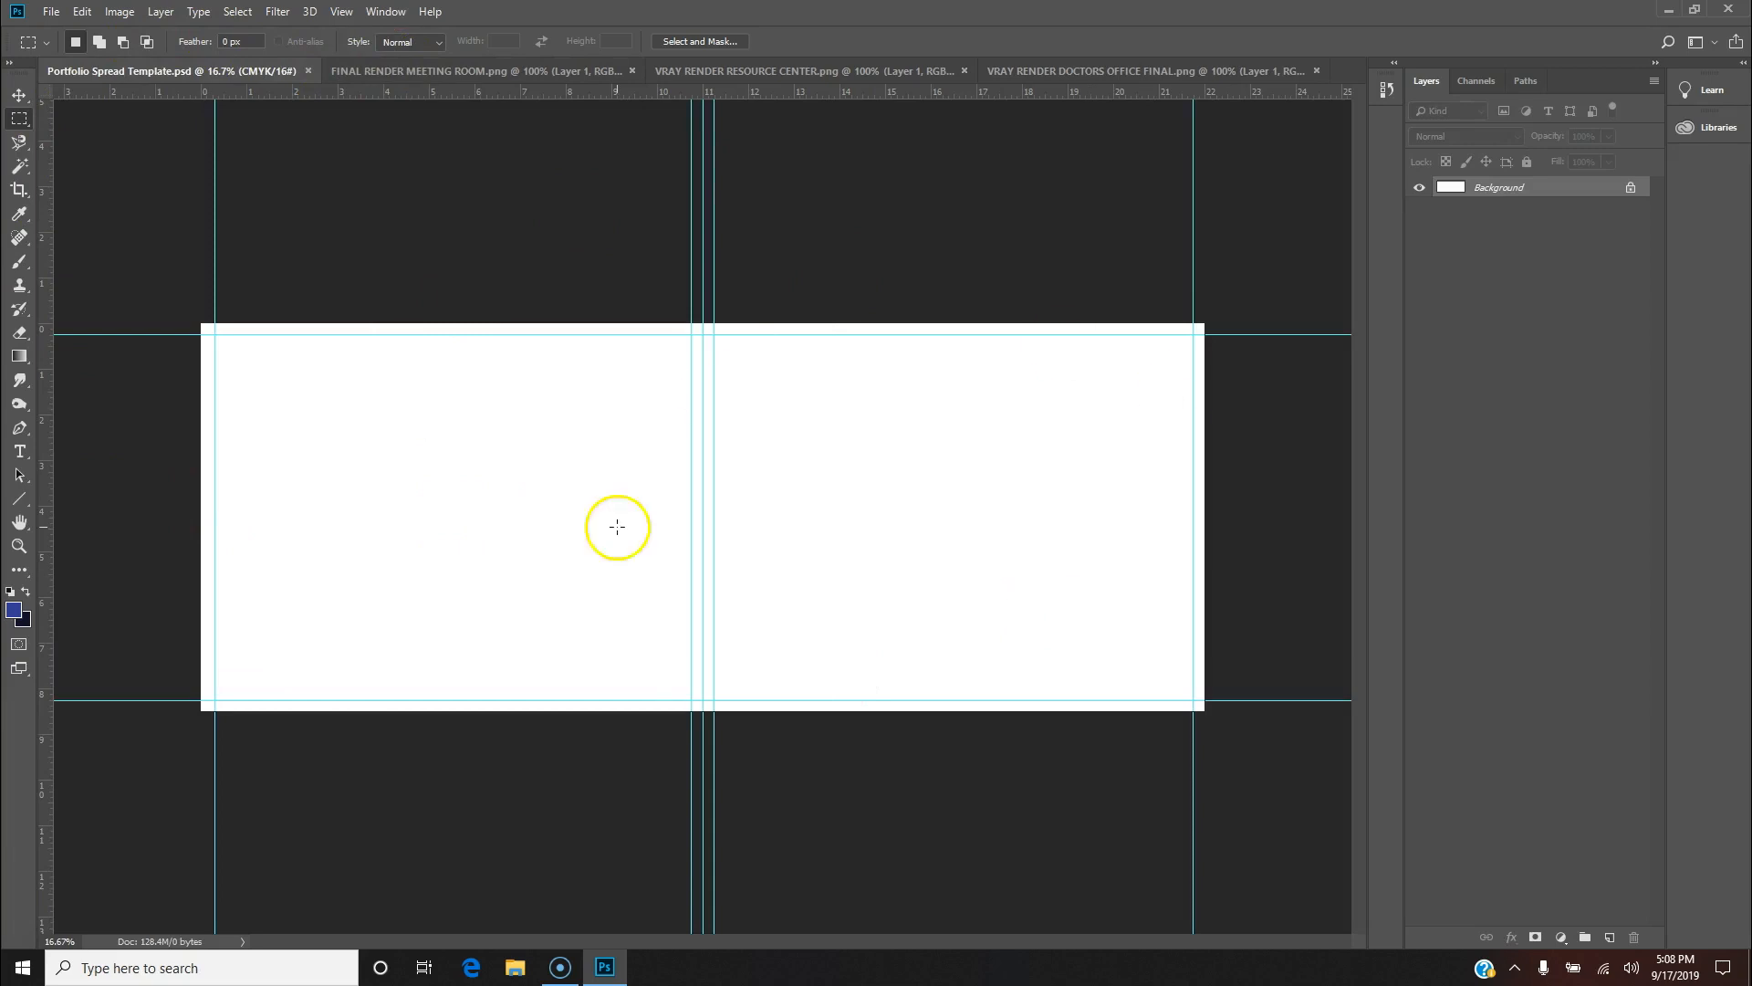
pyautogui.click(51, 11)
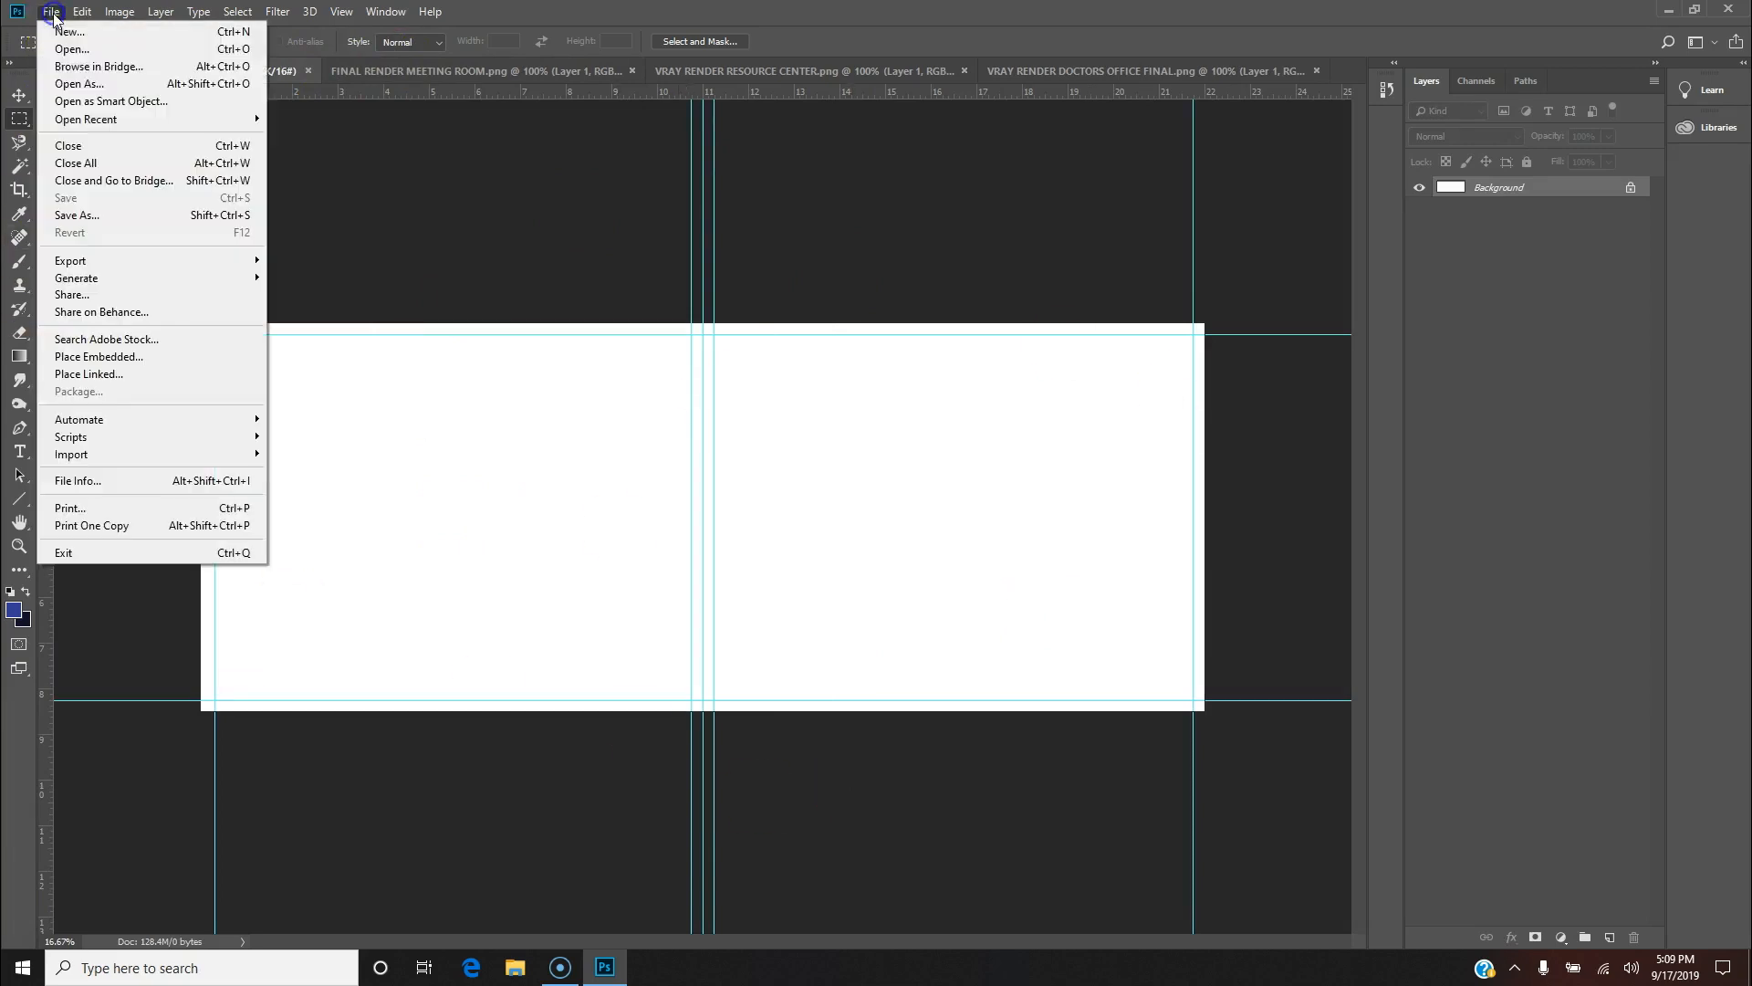
pyautogui.click(106, 216)
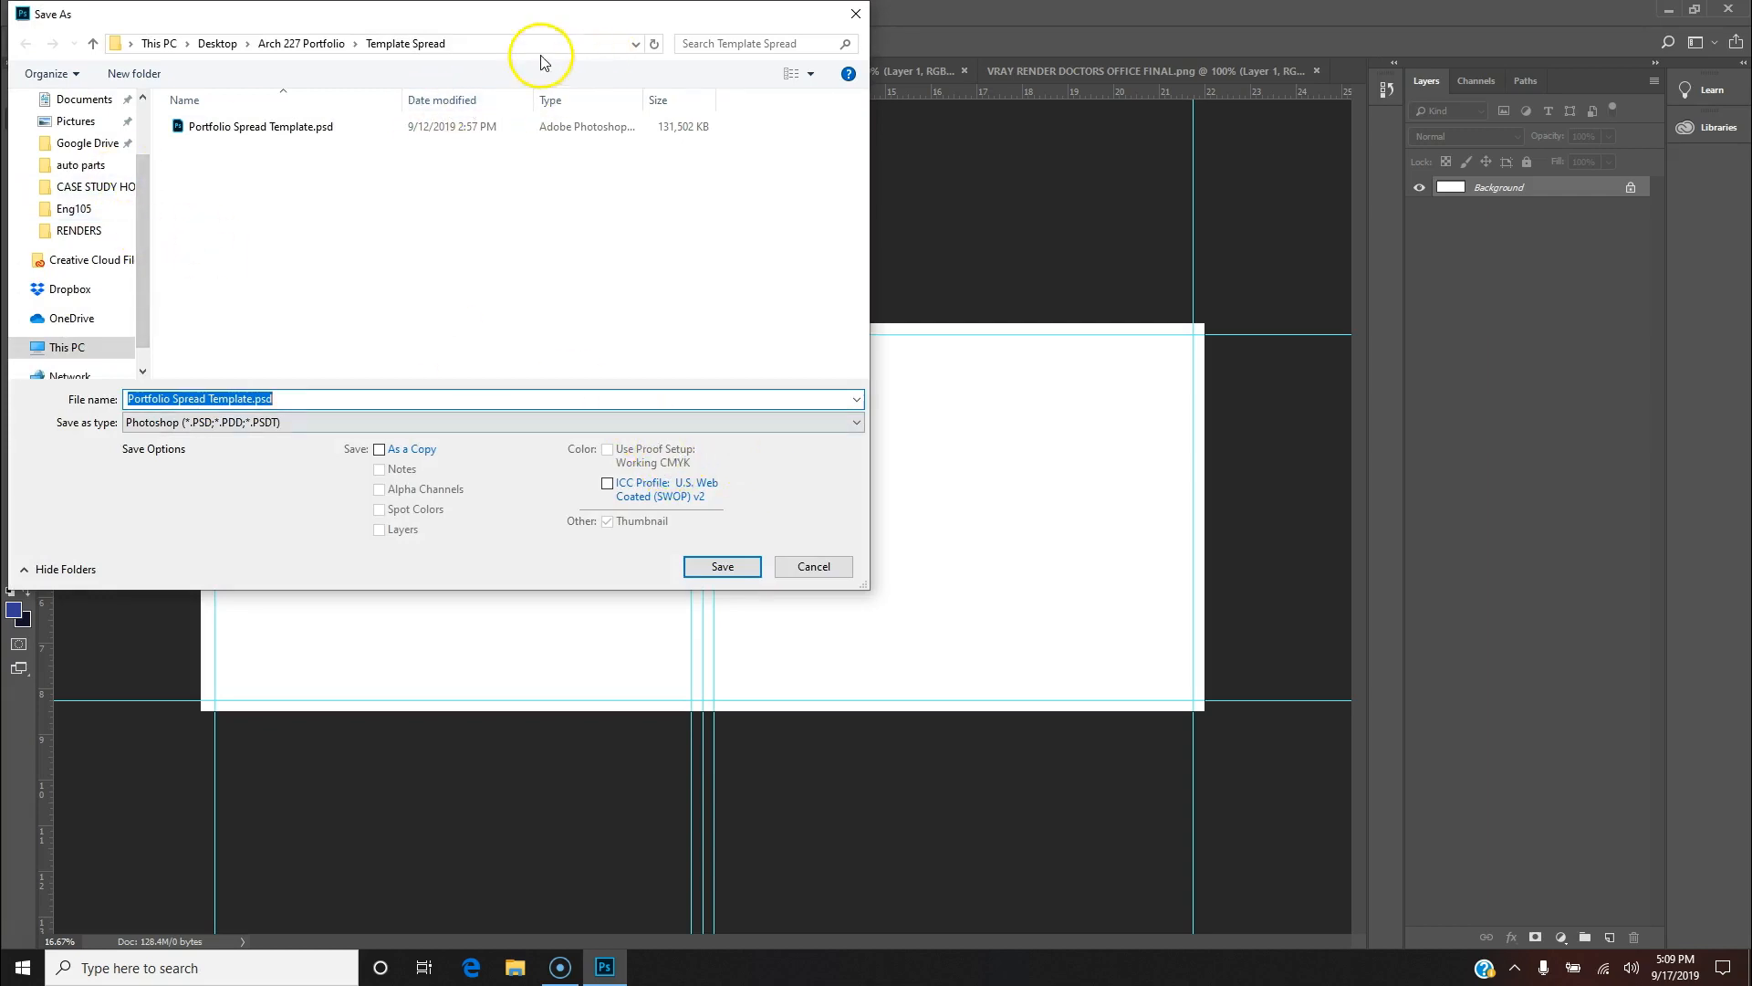
pyautogui.click(315, 44)
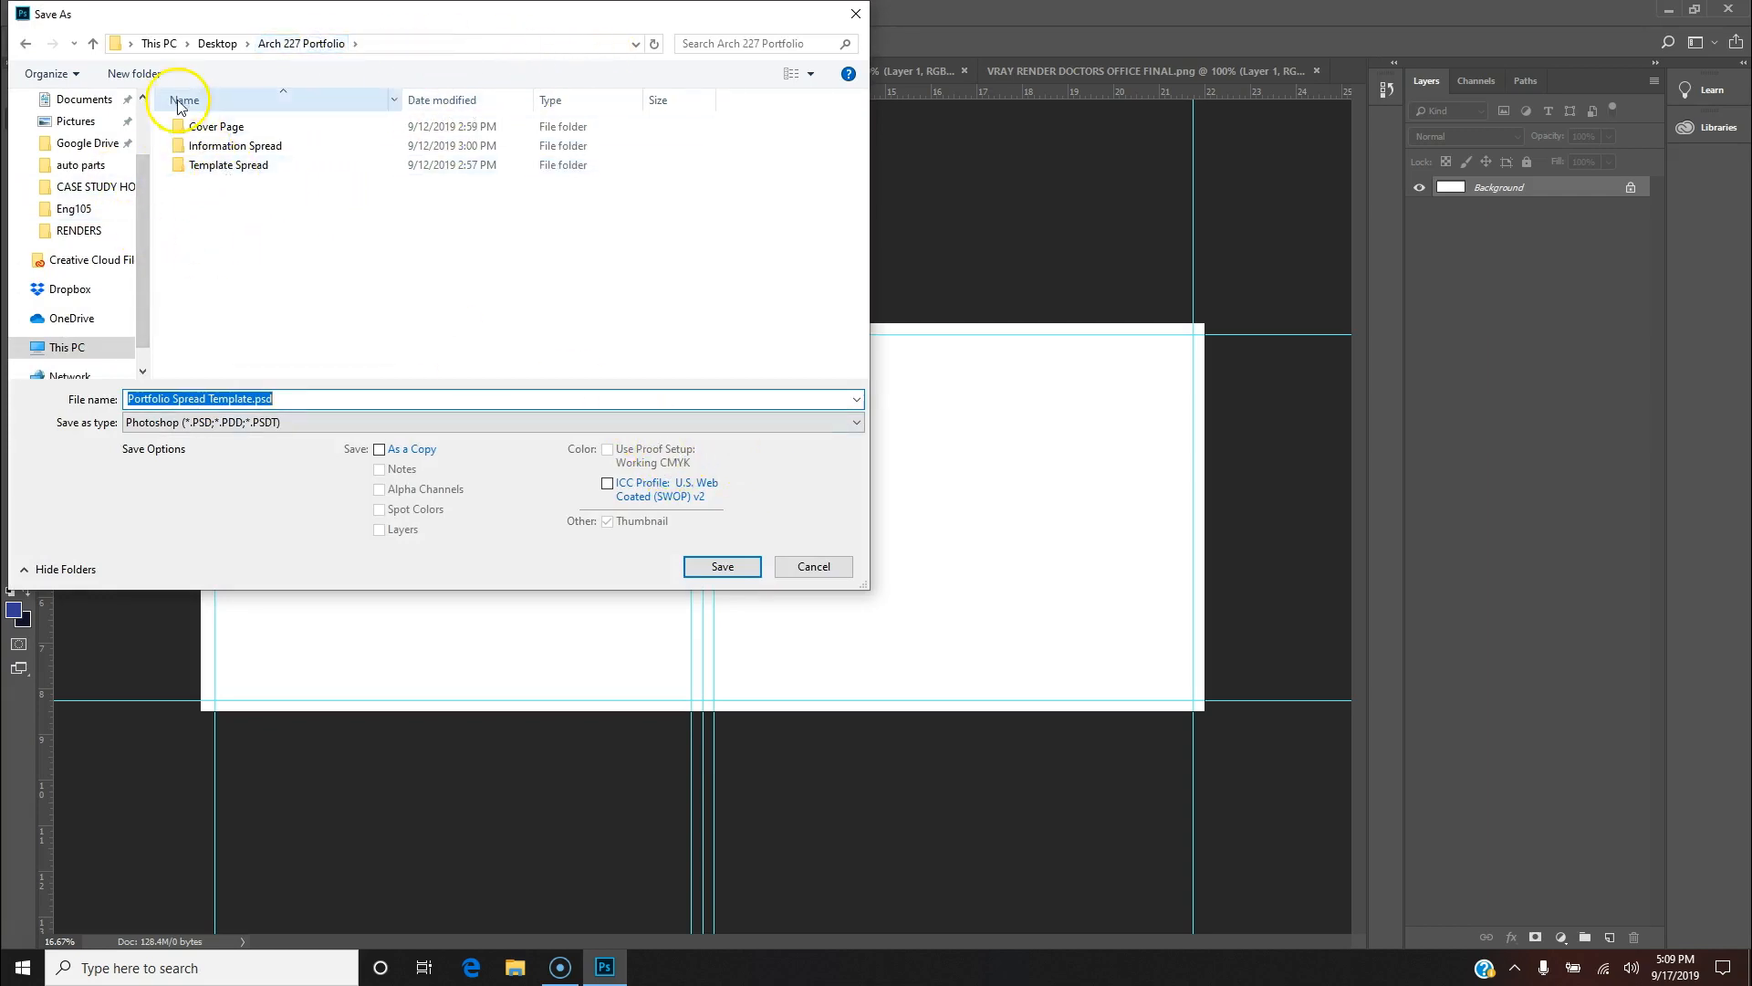
pyautogui.rightClick(191, 208)
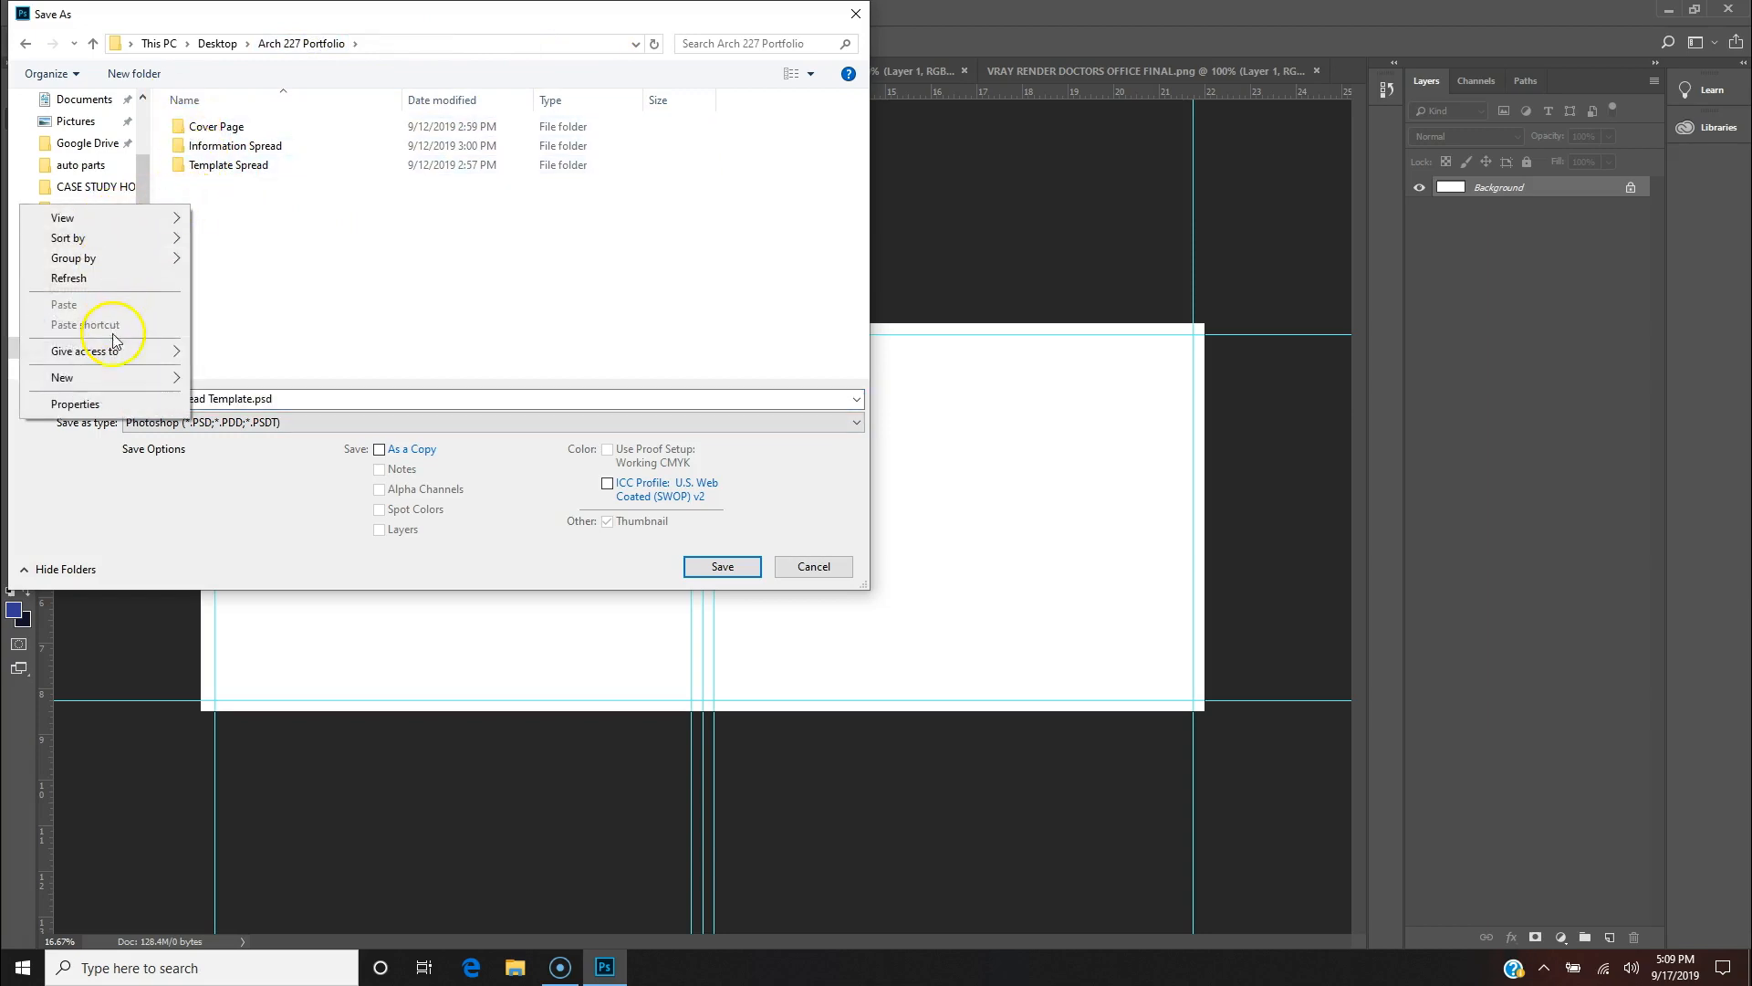
pyautogui.click(157, 384)
pyautogui.click(219, 379)
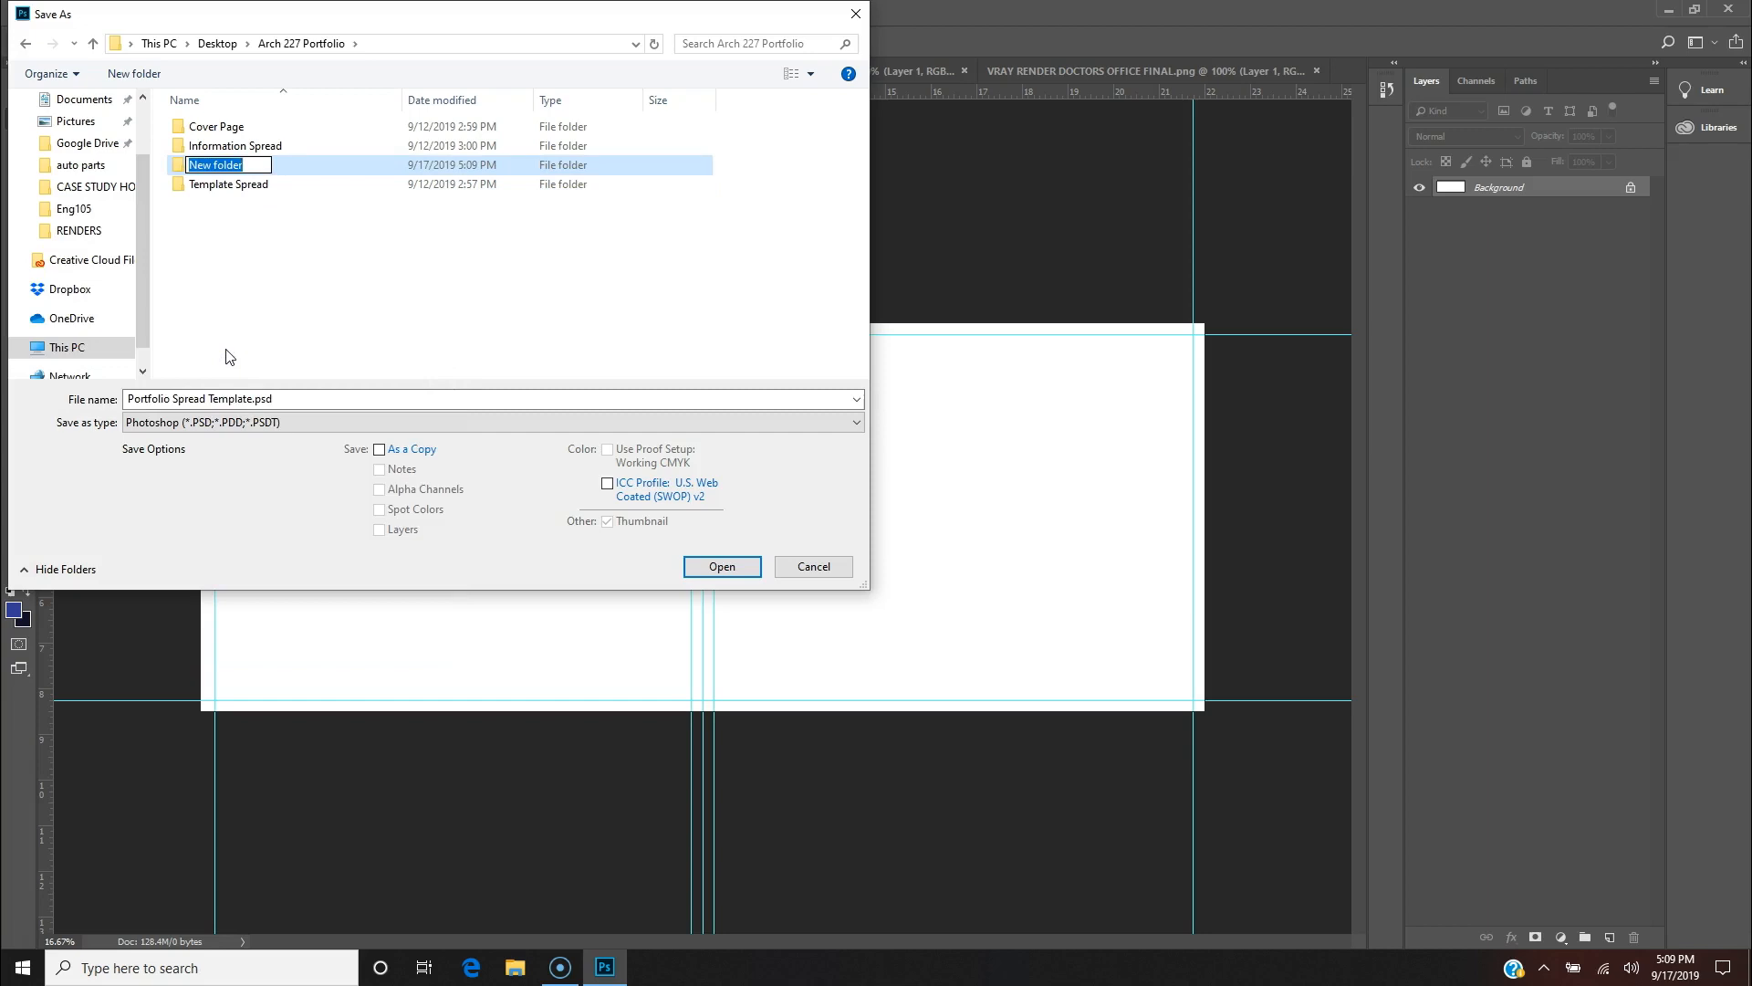
pyautogui.write('Page Sample')
# Step: Save the spread template as a Photoshop file named Page Sample in the Page Sample folder
pyautogui.doubleClick(180, 170)
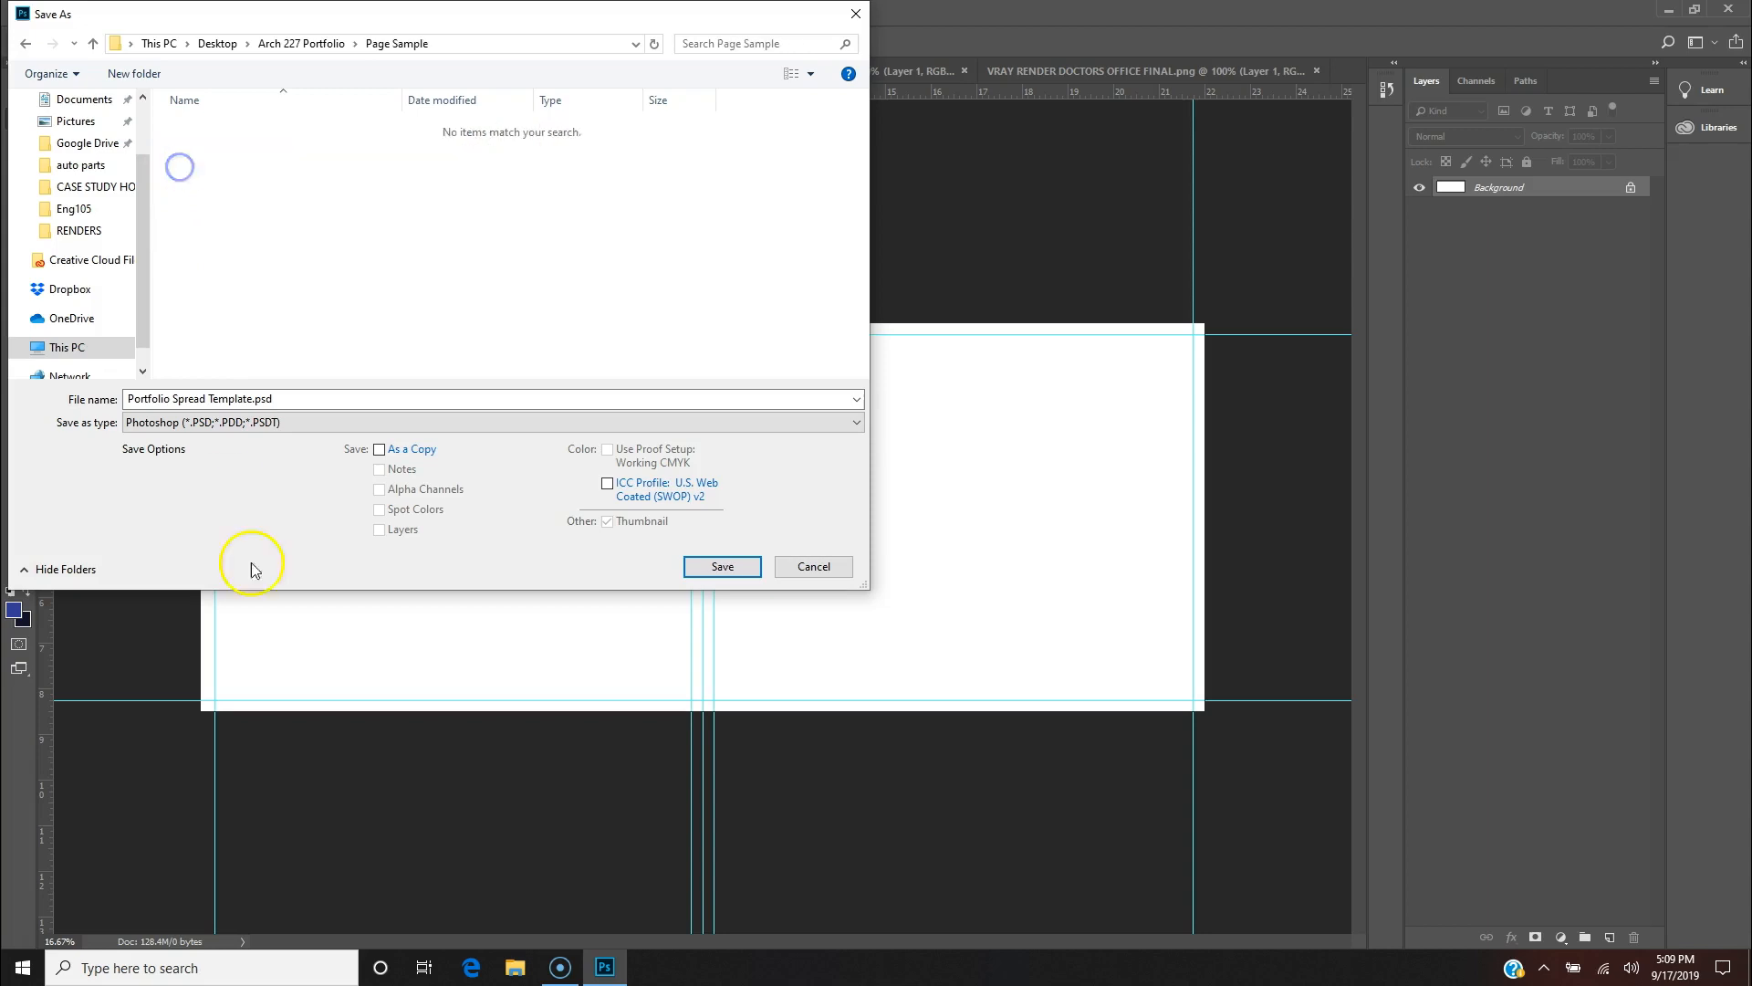
pyautogui.click(288, 392)
pyautogui.write('Page Sample')
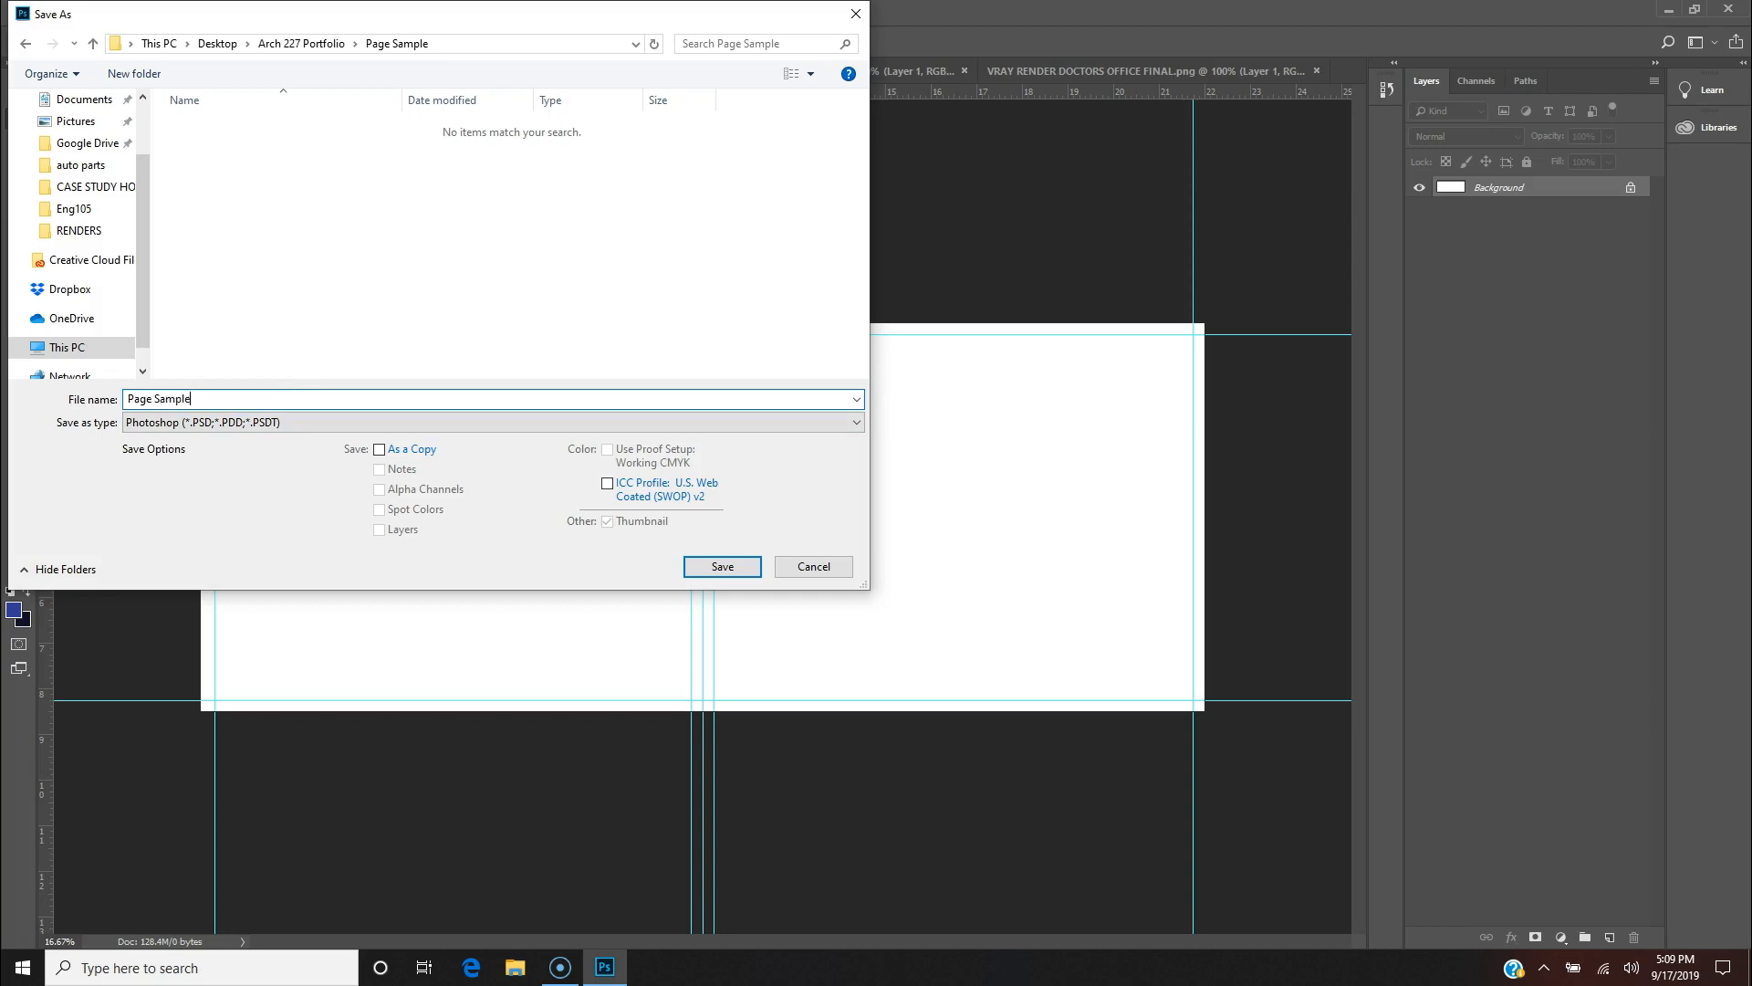
pyautogui.click(721, 567)
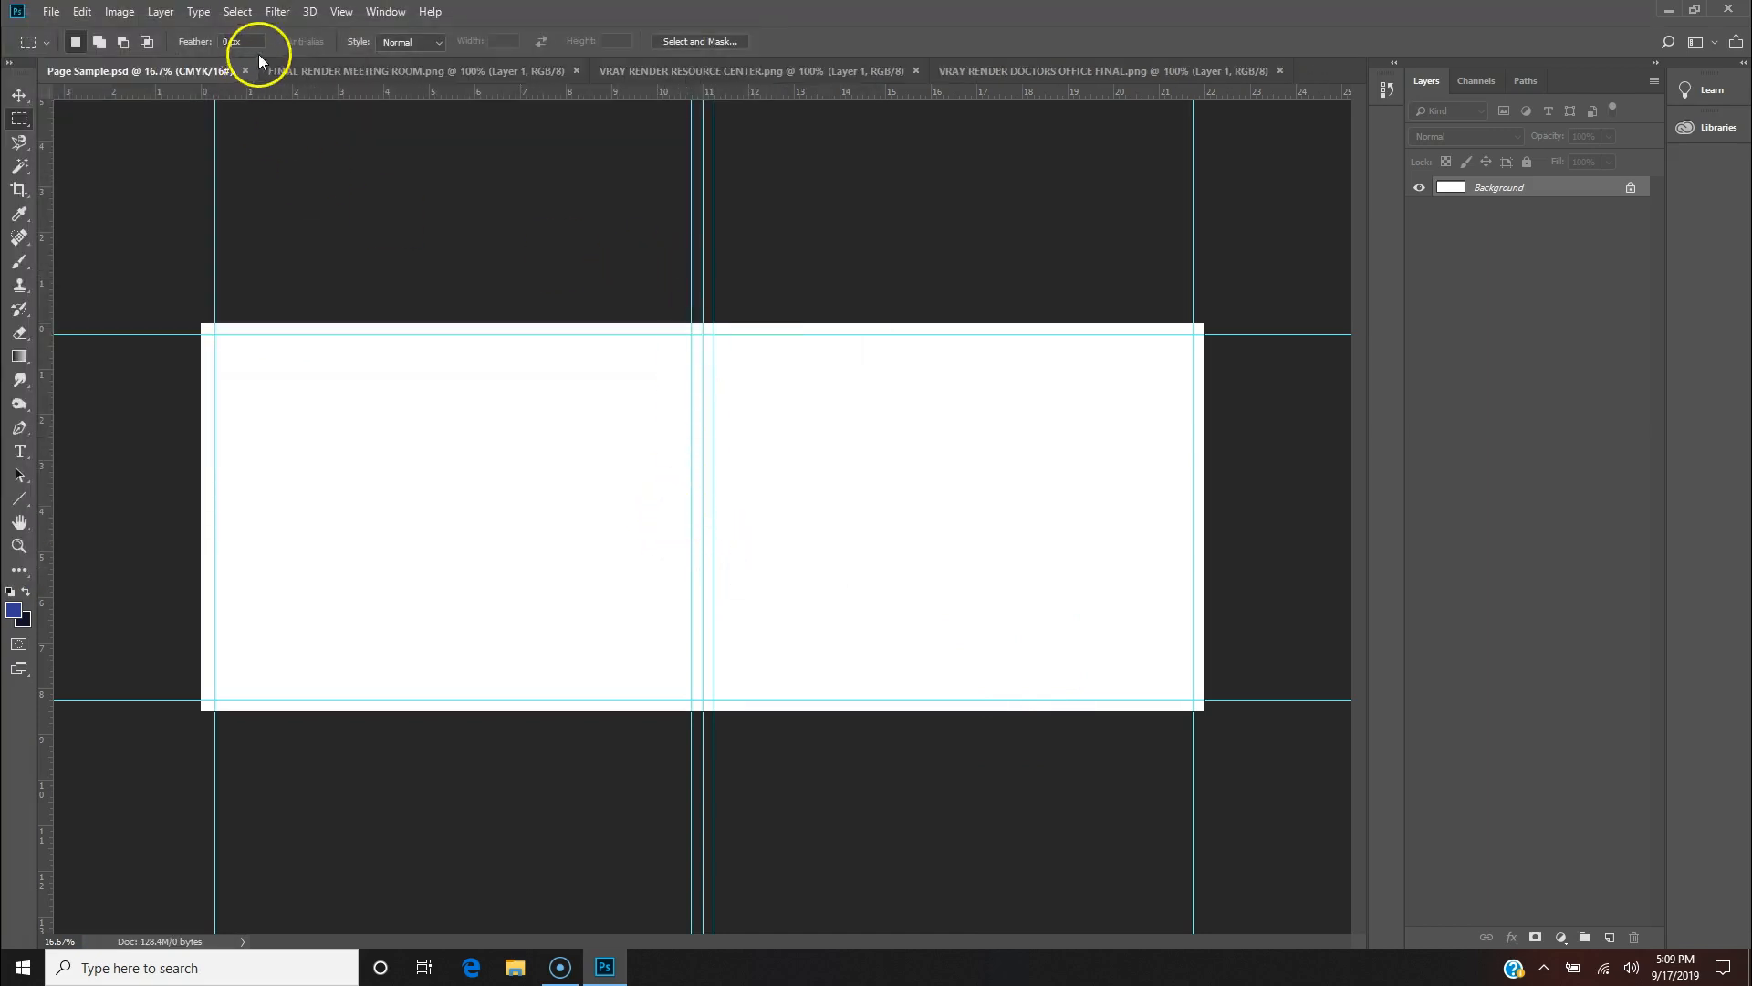
# Step: Look at the meeting room render and the blank Page Sample spread it is meant for
pyautogui.click(327, 70)
pyautogui.click(782, 628)
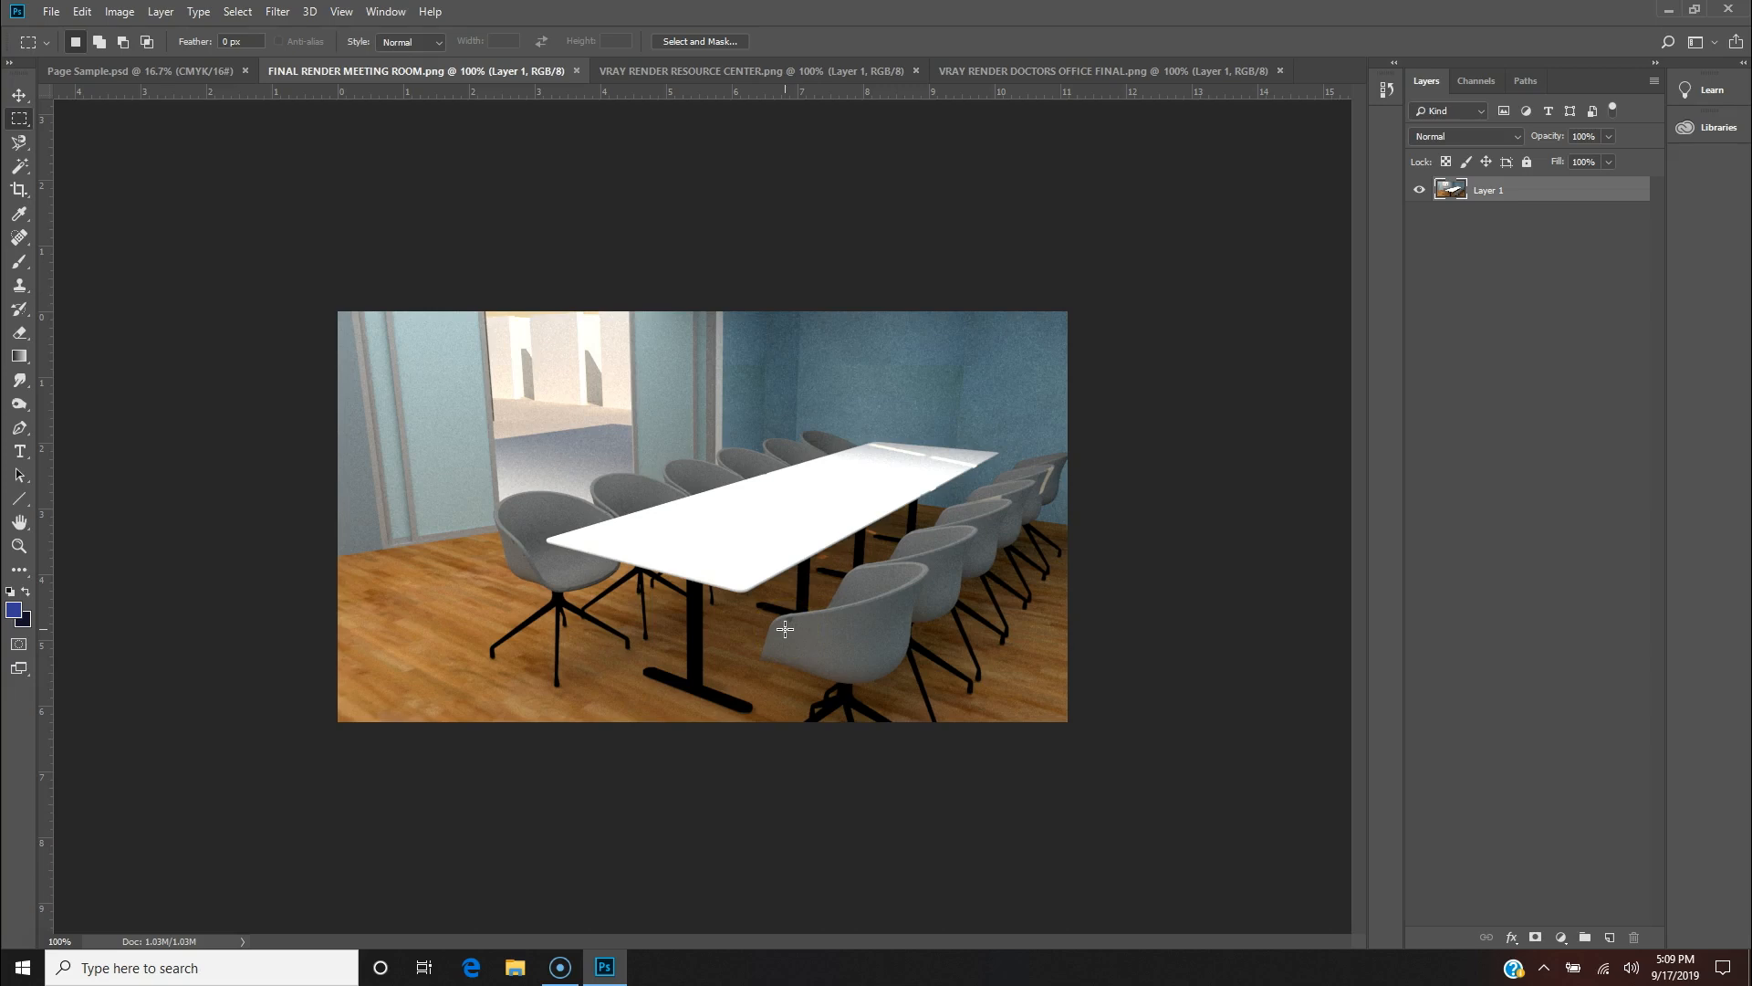
pyautogui.click(140, 73)
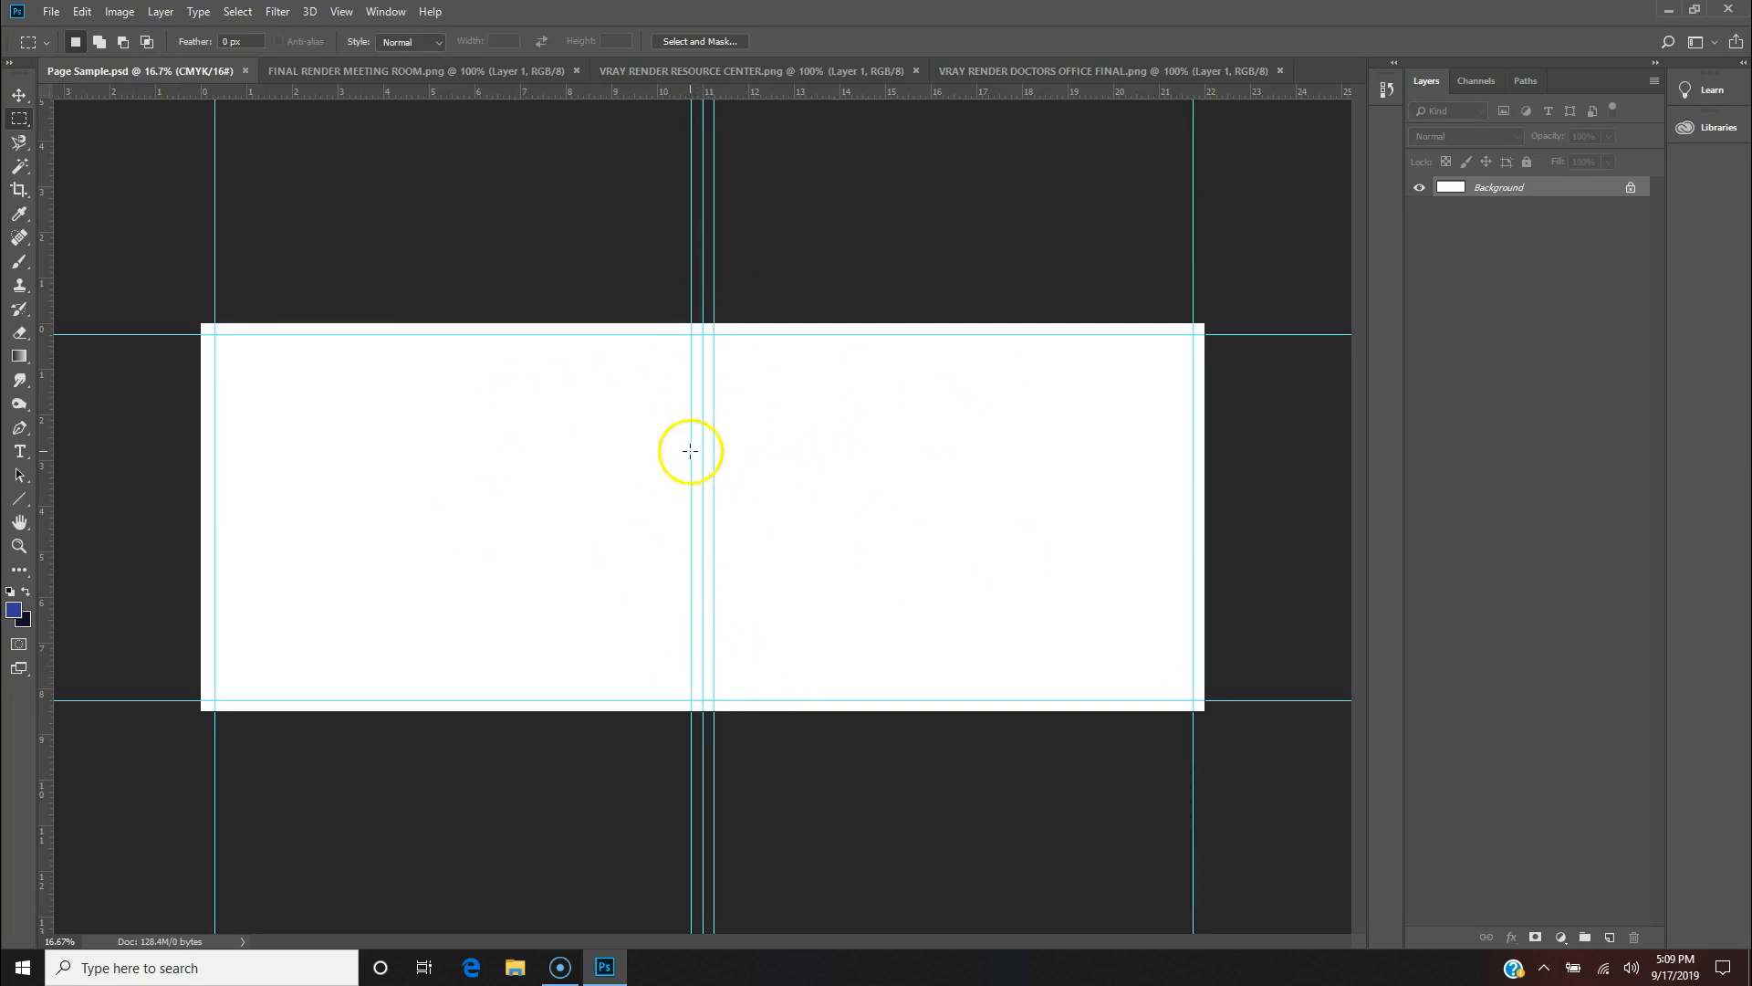
# Step: Try rectangular marquee selections on the meeting room render, over the whole image and over only its lower part
pyautogui.click(454, 70)
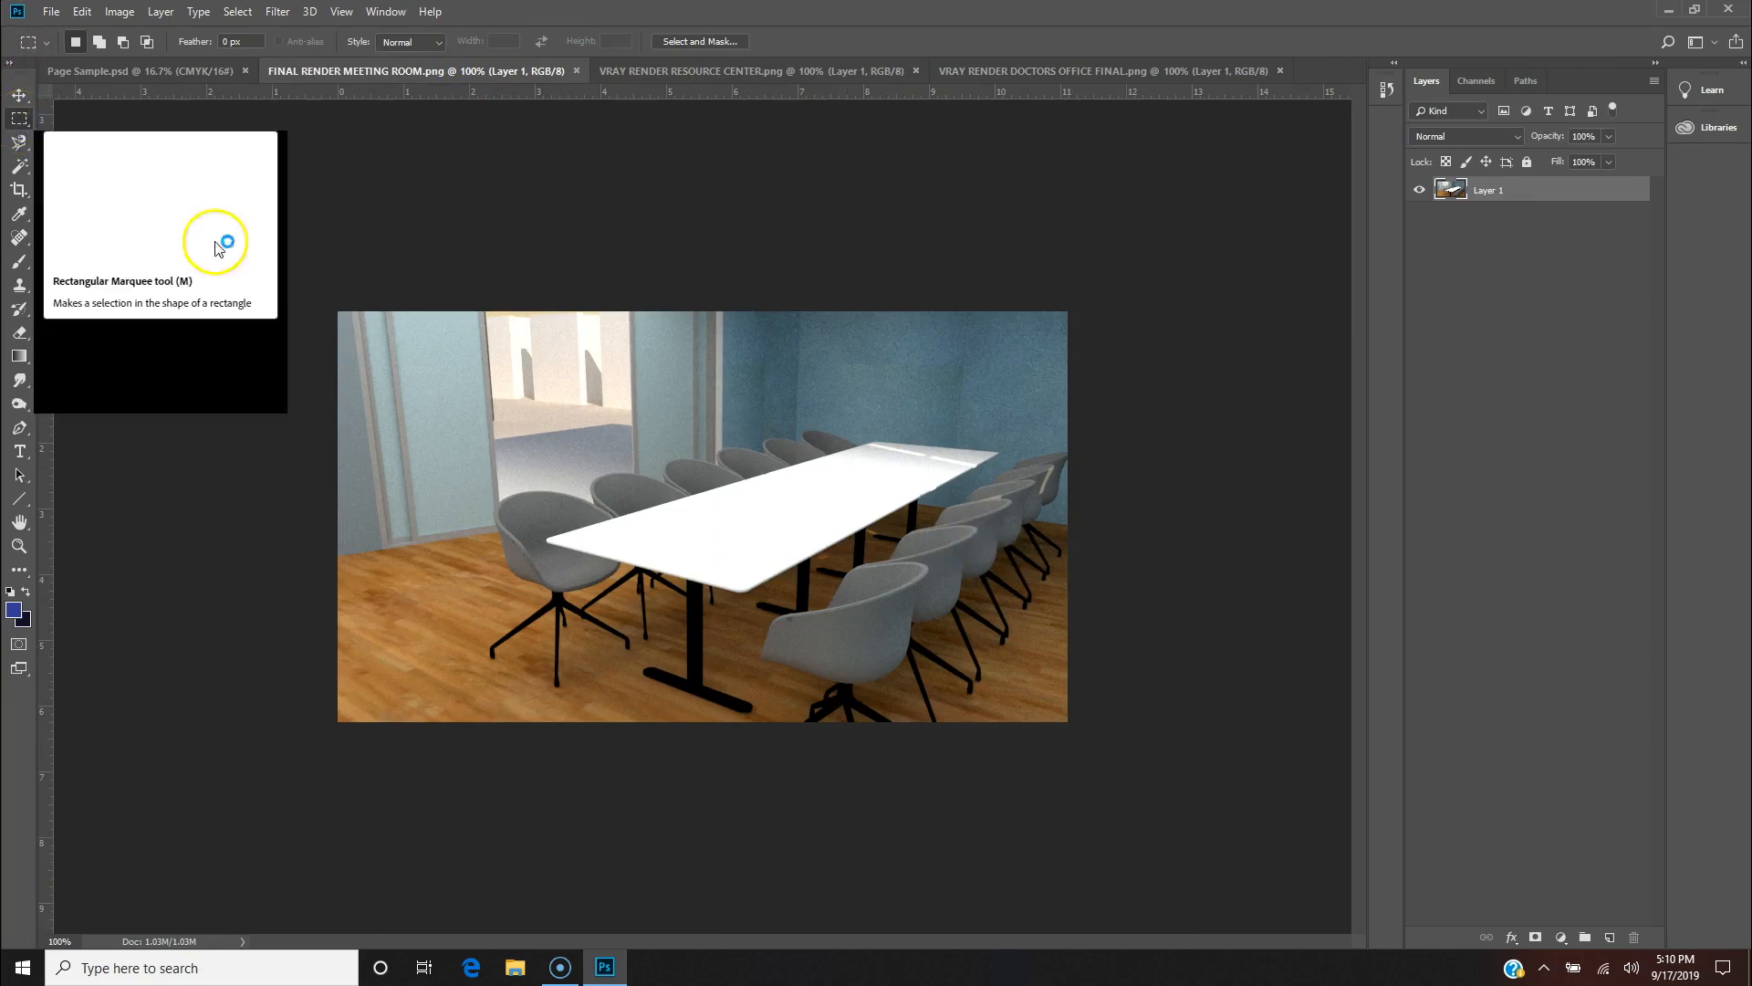
pyautogui.moveTo(325, 297); pyautogui.dragTo(1108, 741)
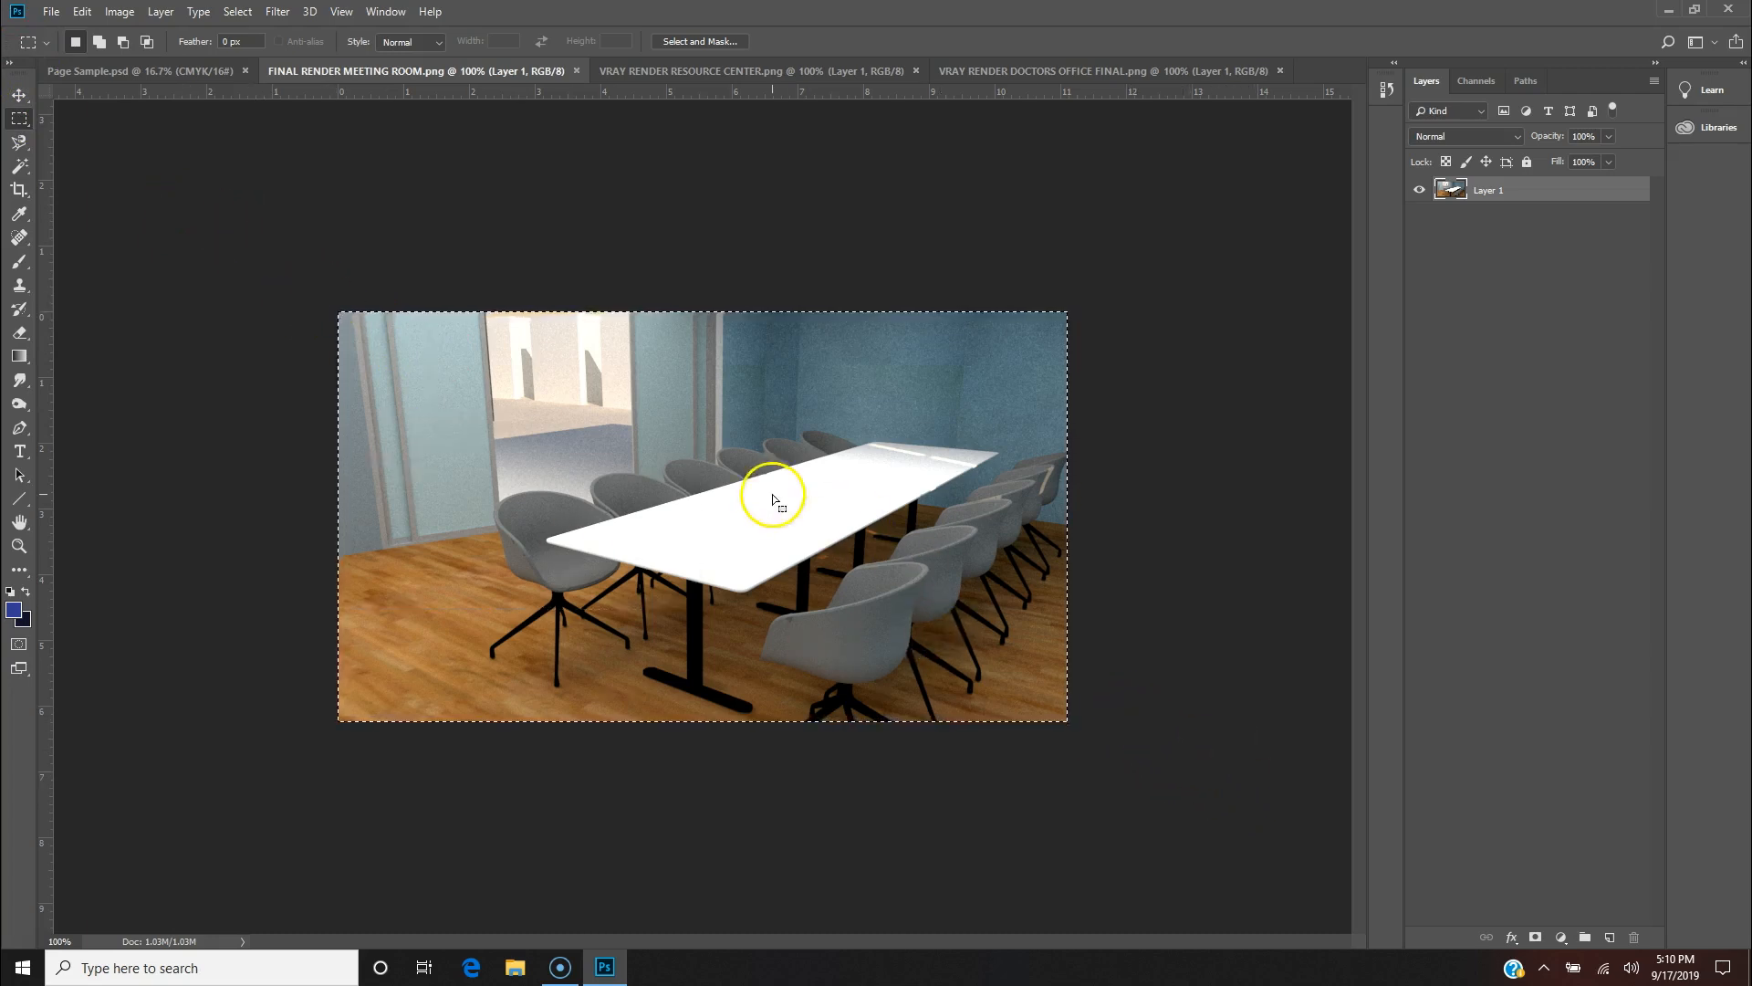
pyautogui.click(478, 235)
pyautogui.moveTo(496, 409); pyautogui.dragTo(1106, 749)
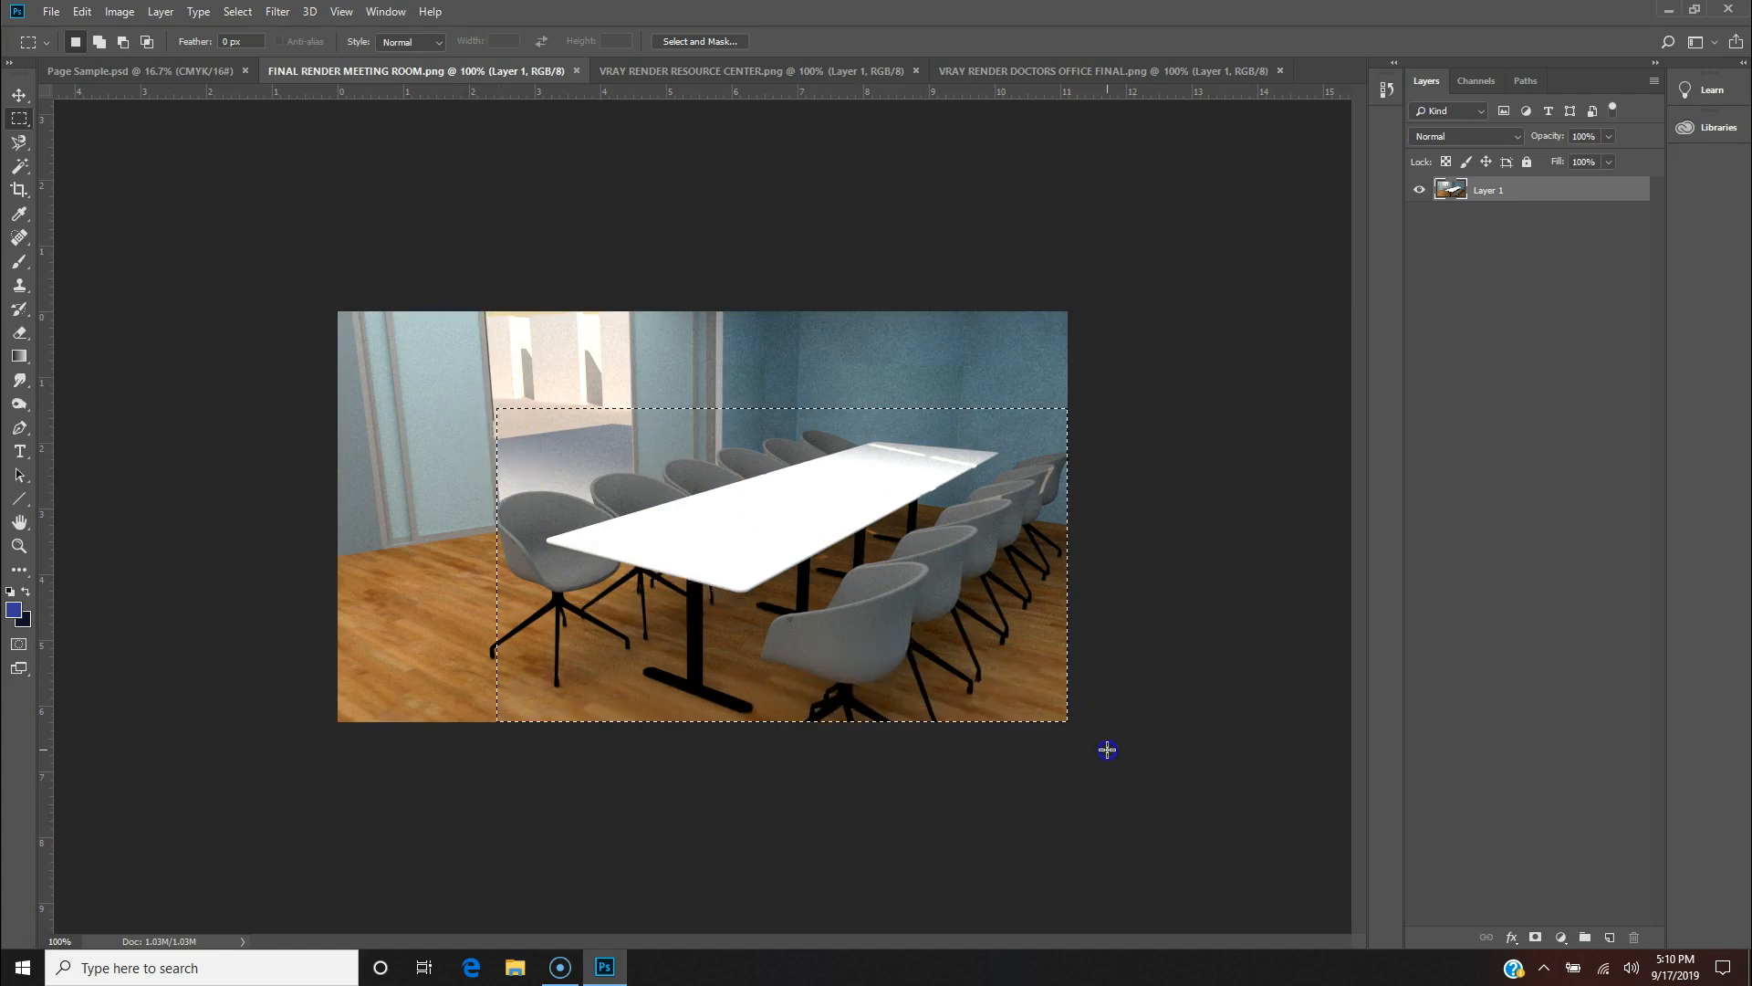
pyautogui.click(341, 220)
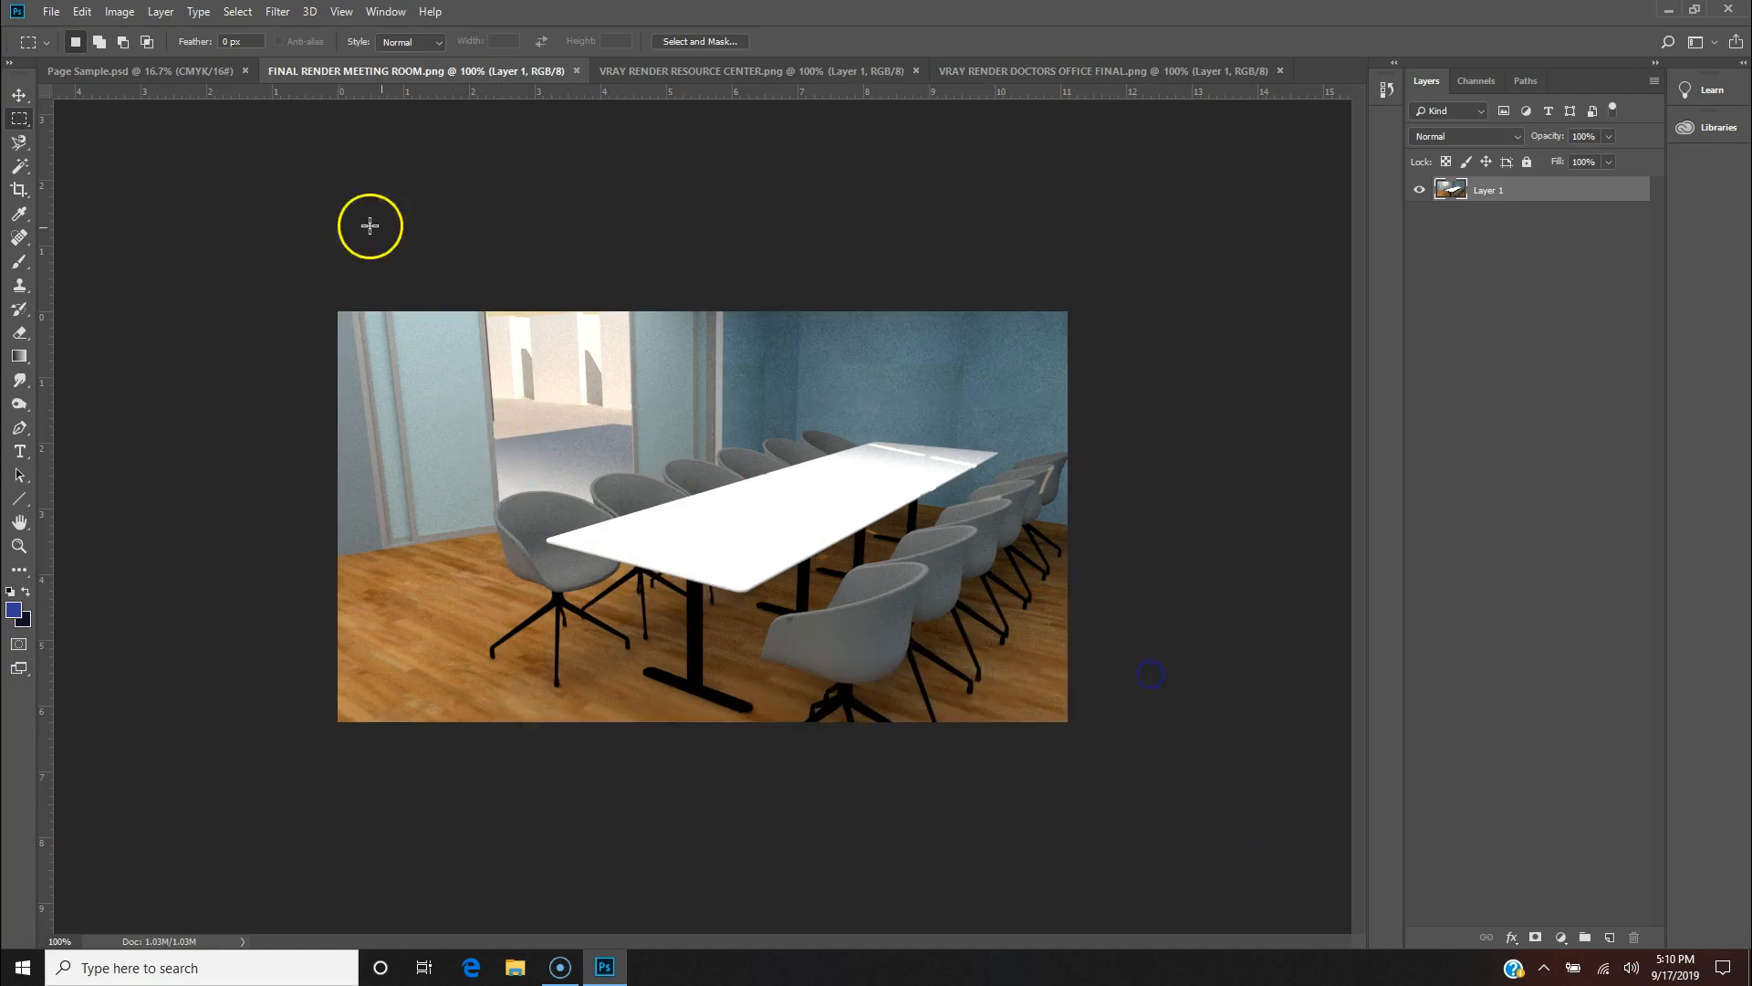
pyautogui.moveTo(594, 427); pyautogui.dragTo(1240, 907)
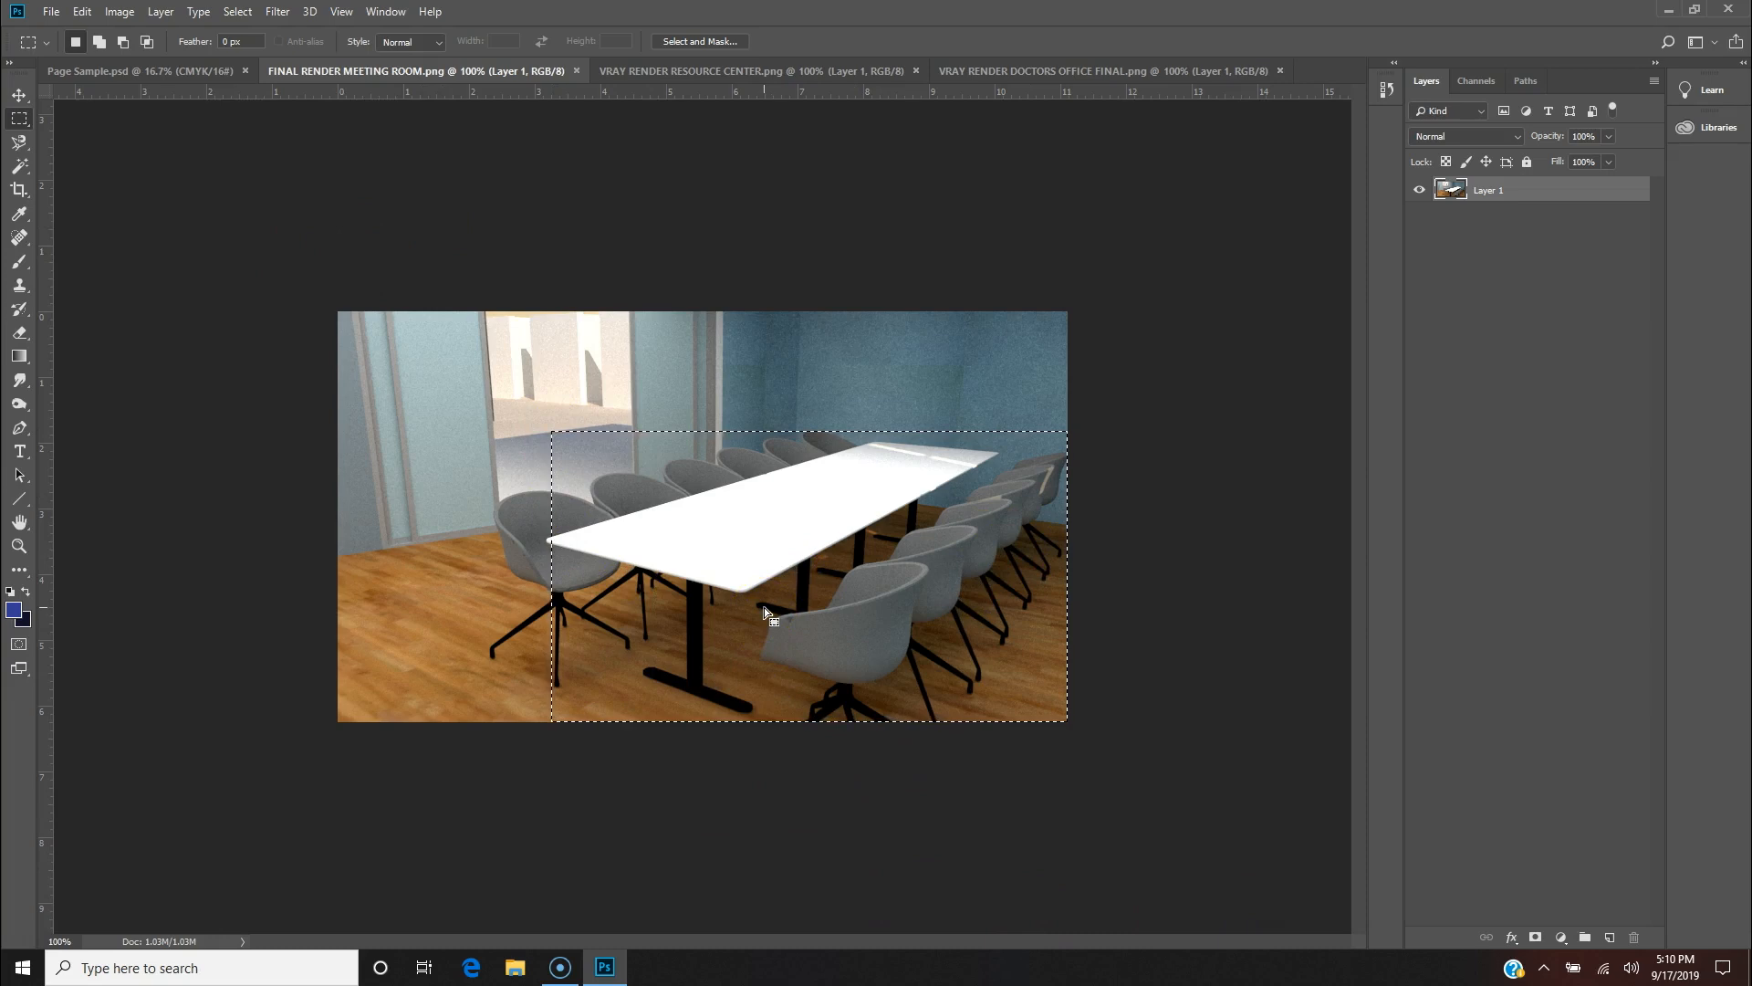
pyautogui.click(160, 71)
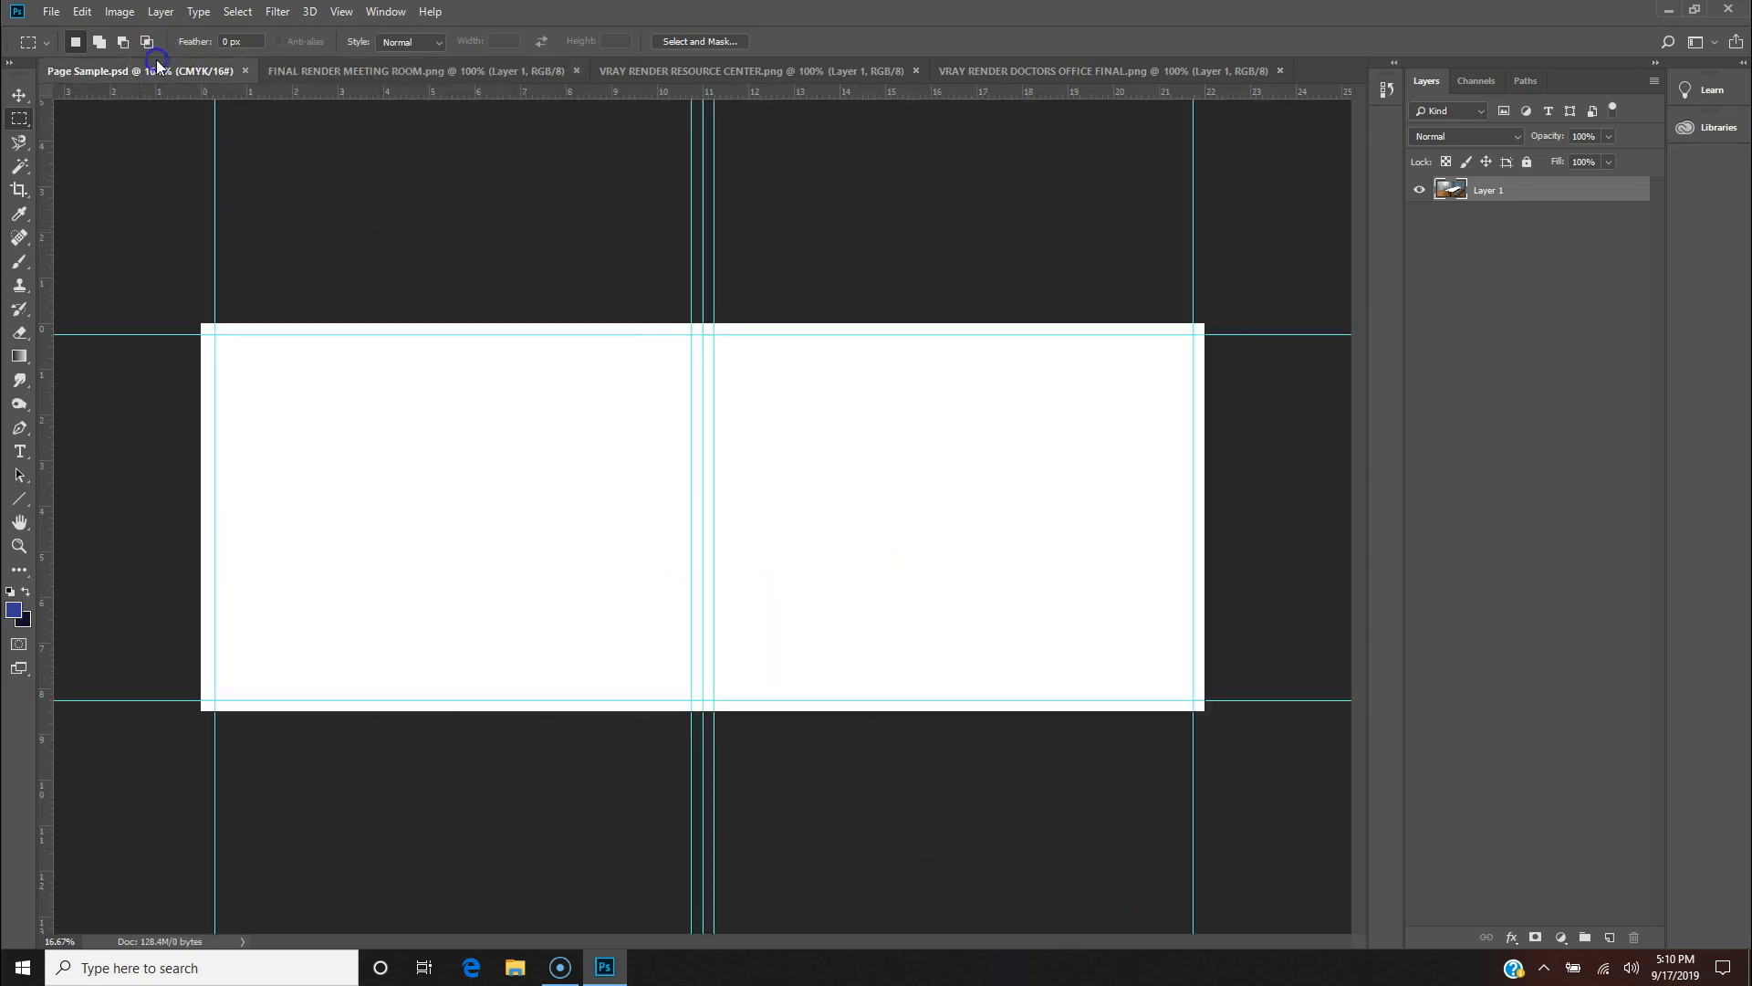
# Step: Copy the entire meeting room render and paste it into the Page Sample spread
pyautogui.click(425, 75)
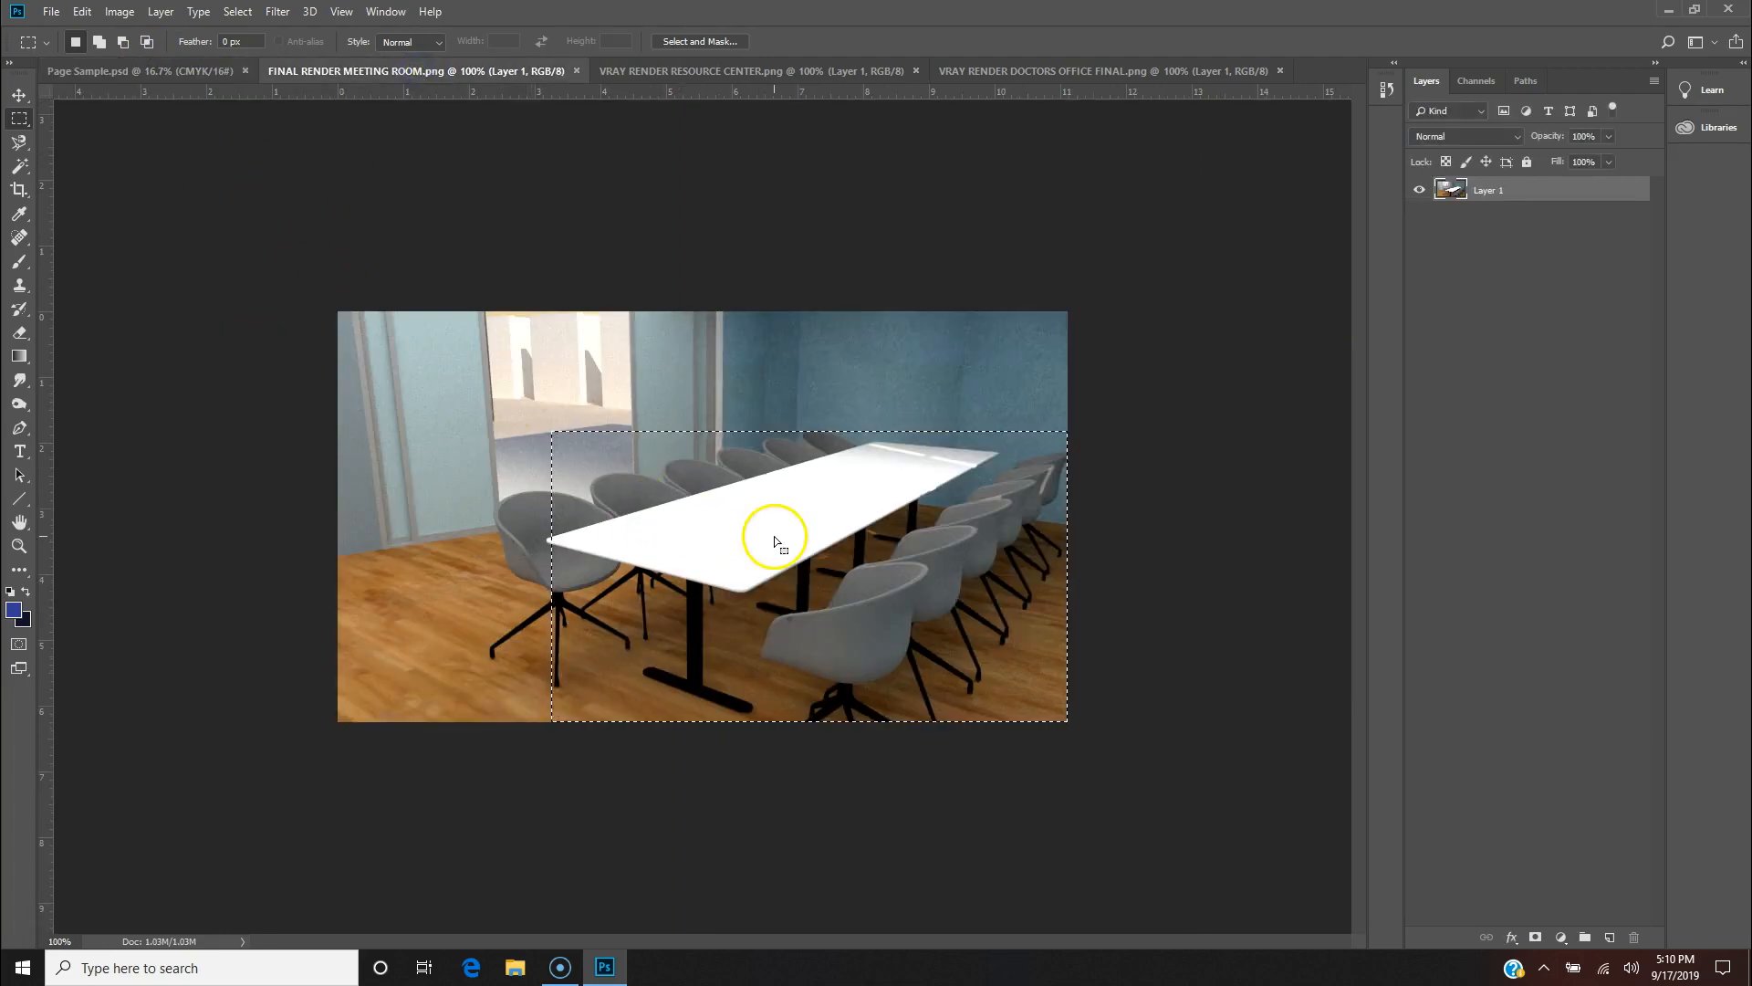
pyautogui.hotkey('ctrl', 'a')
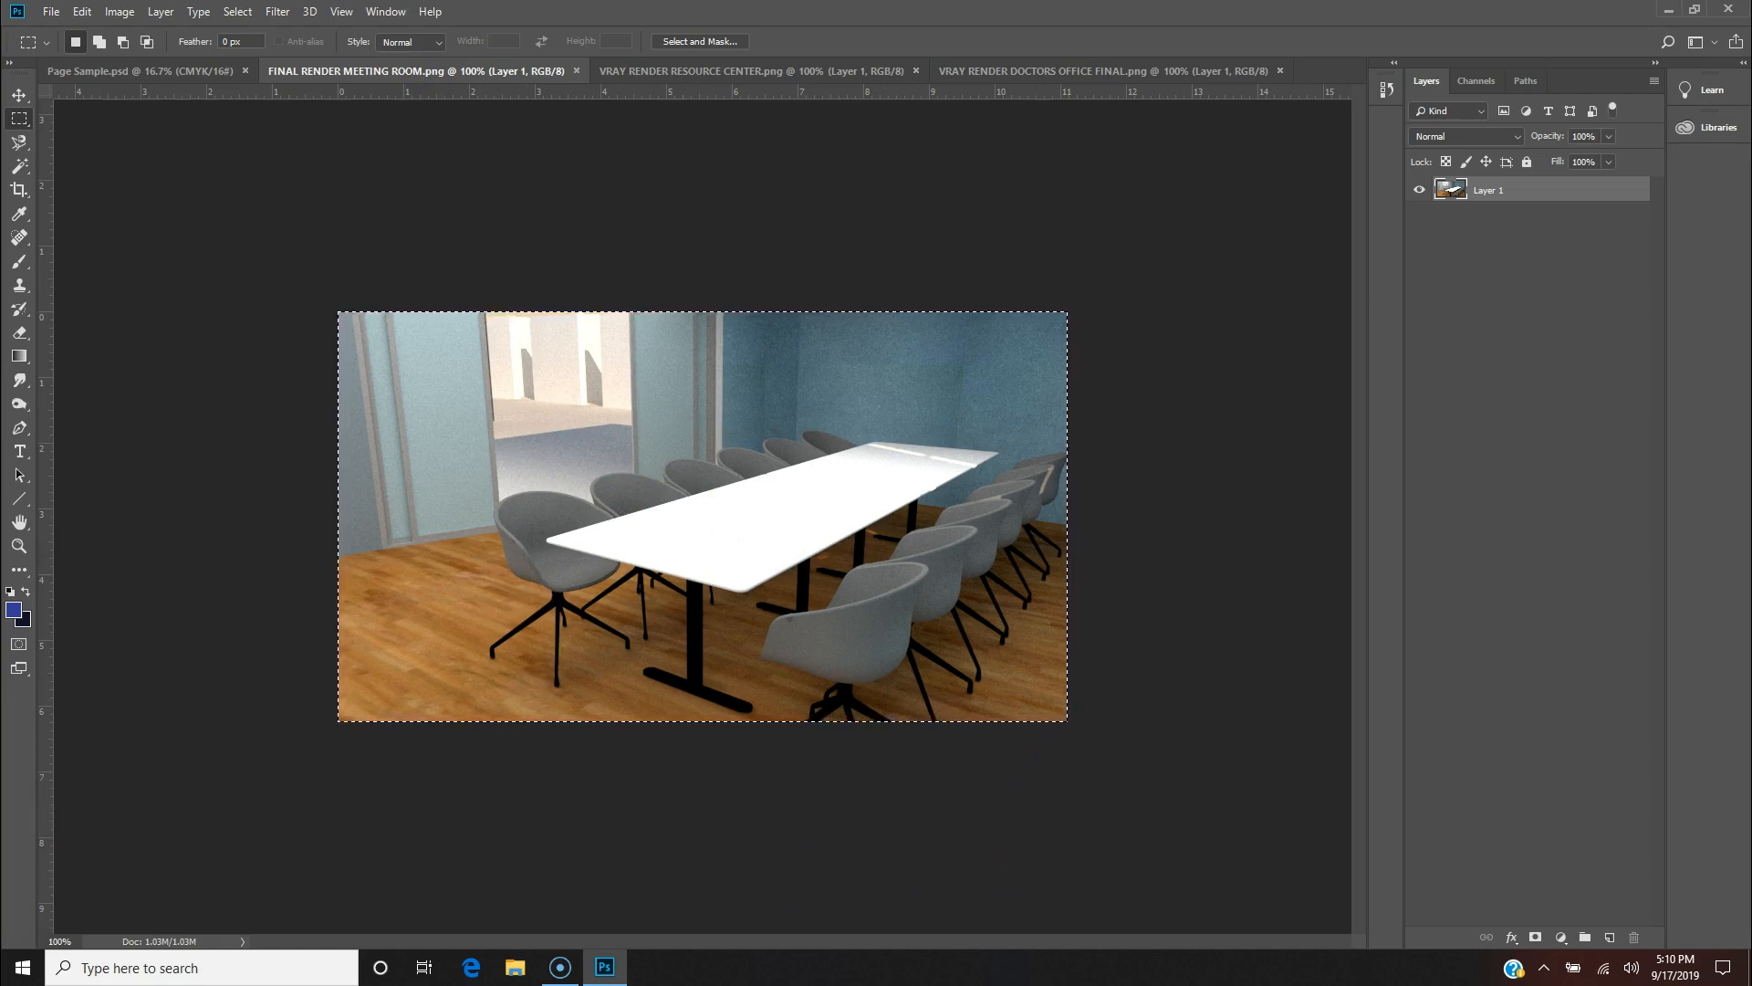
pyautogui.click(128, 70)
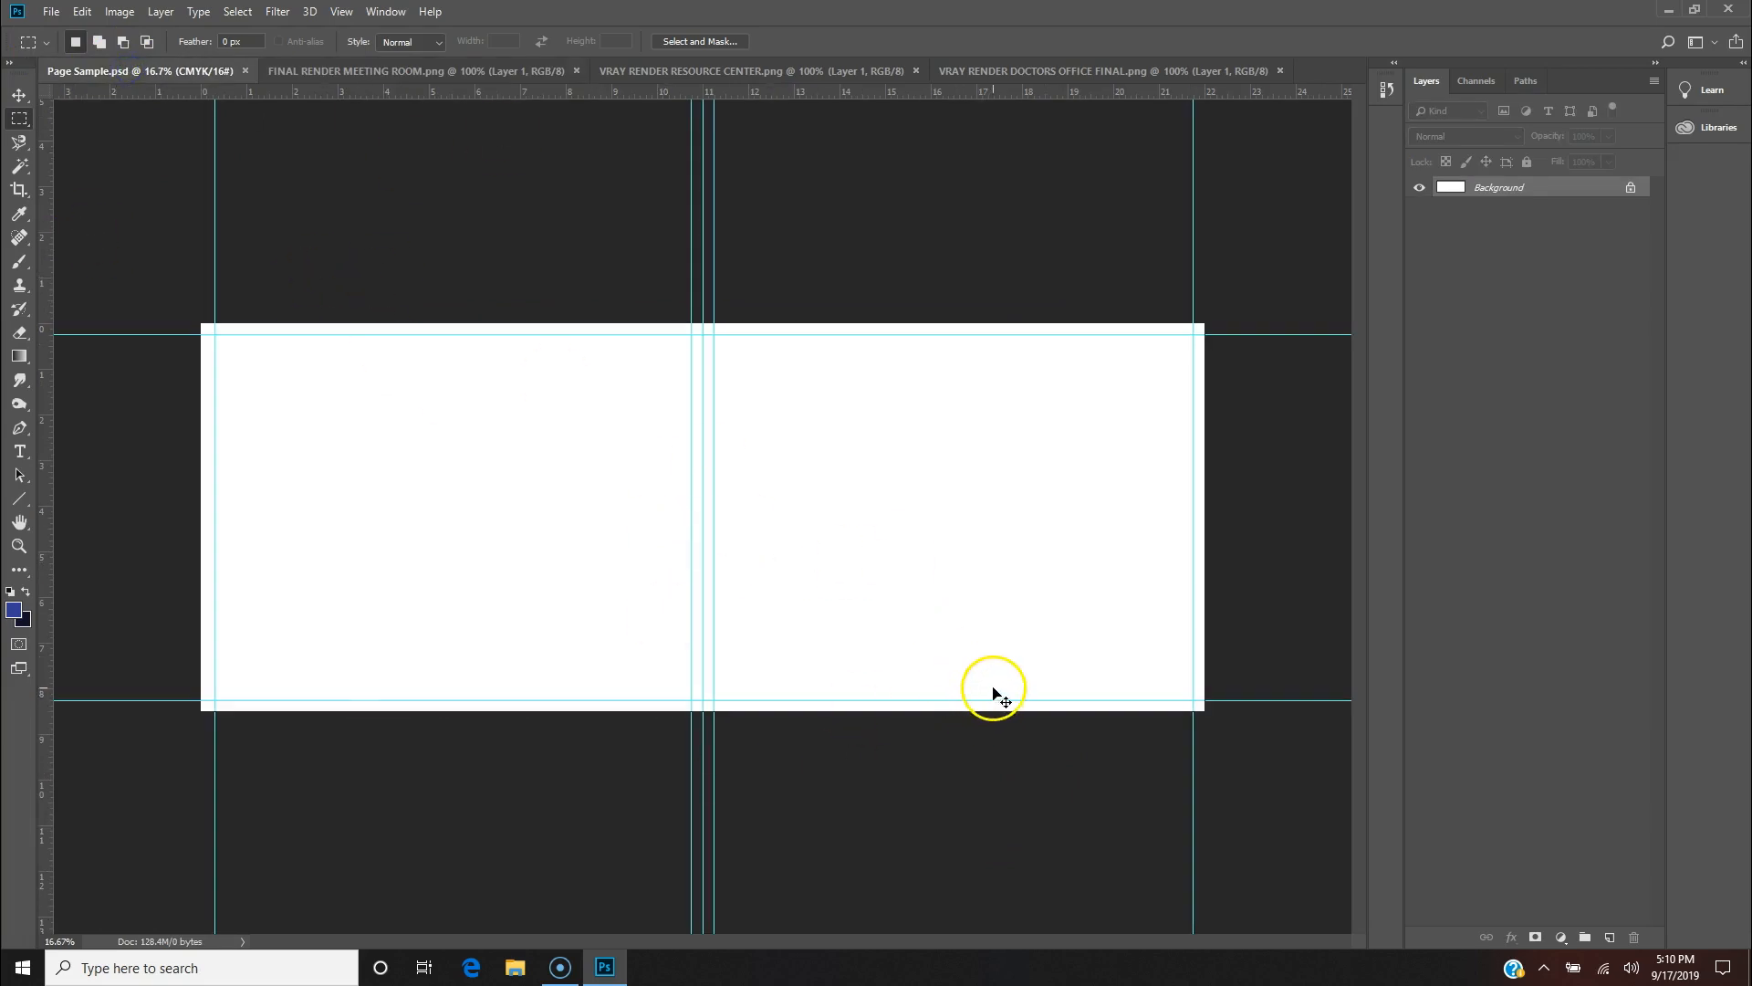
pyautogui.hotkey('ctrl', 'v')
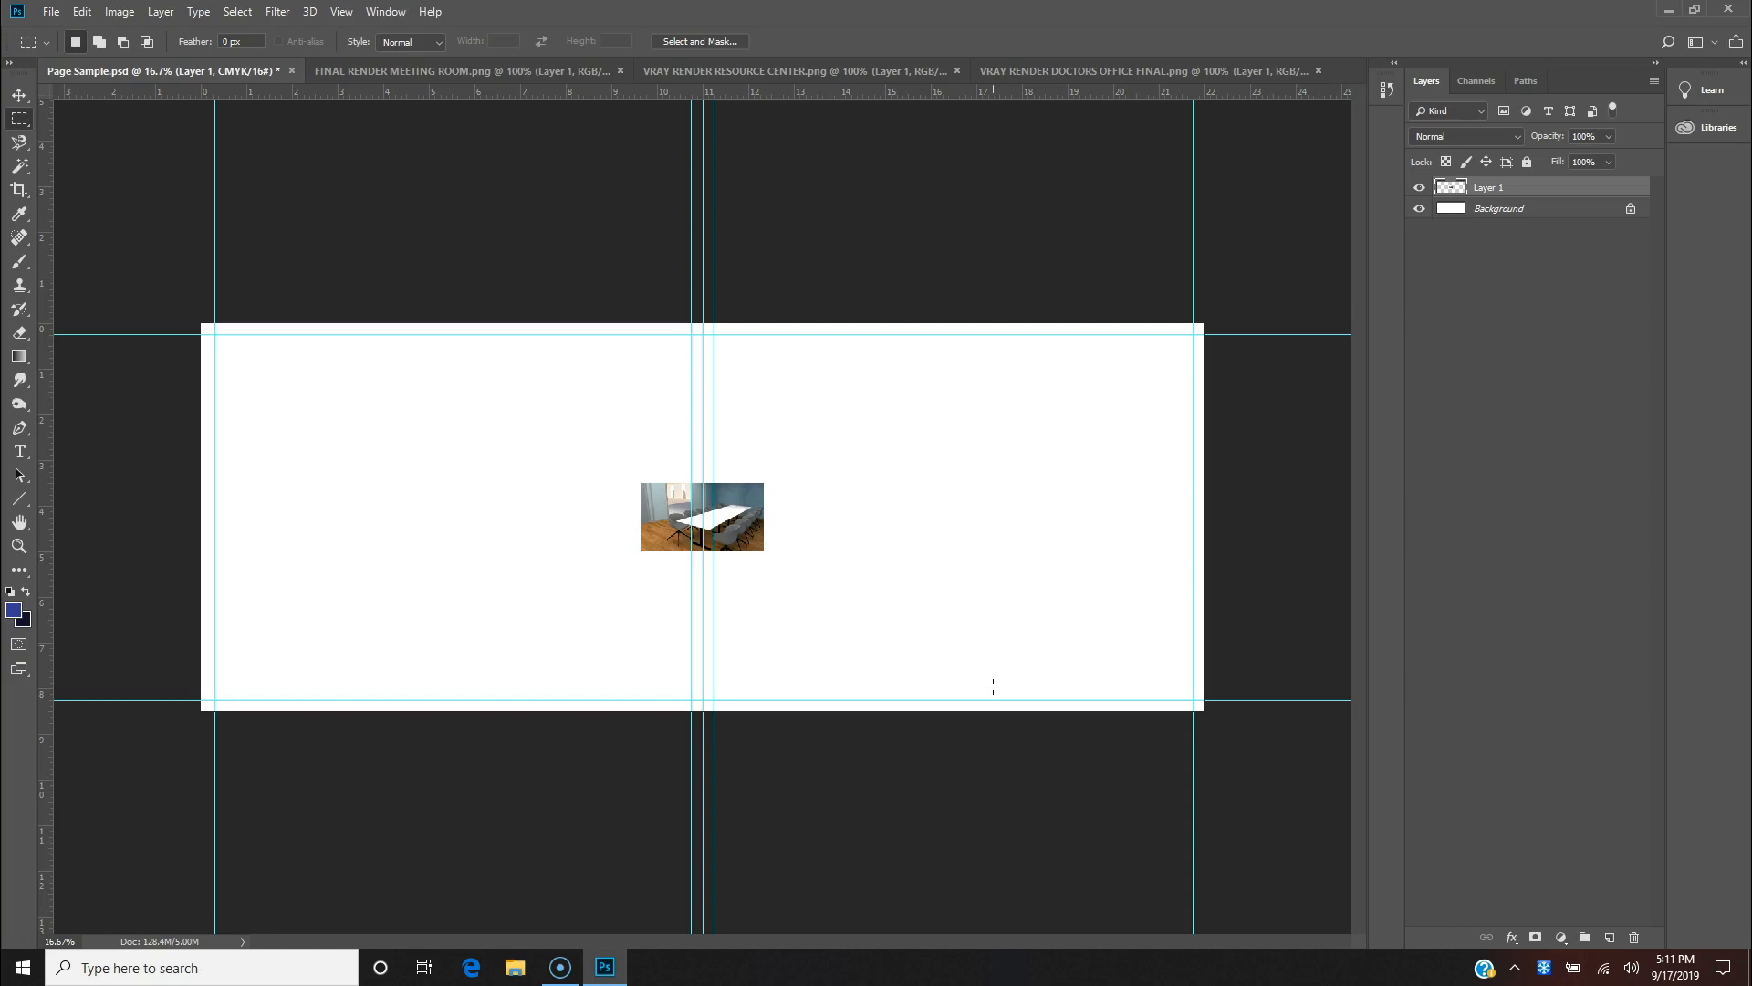
pyautogui.hotkey('ctrl', 't')
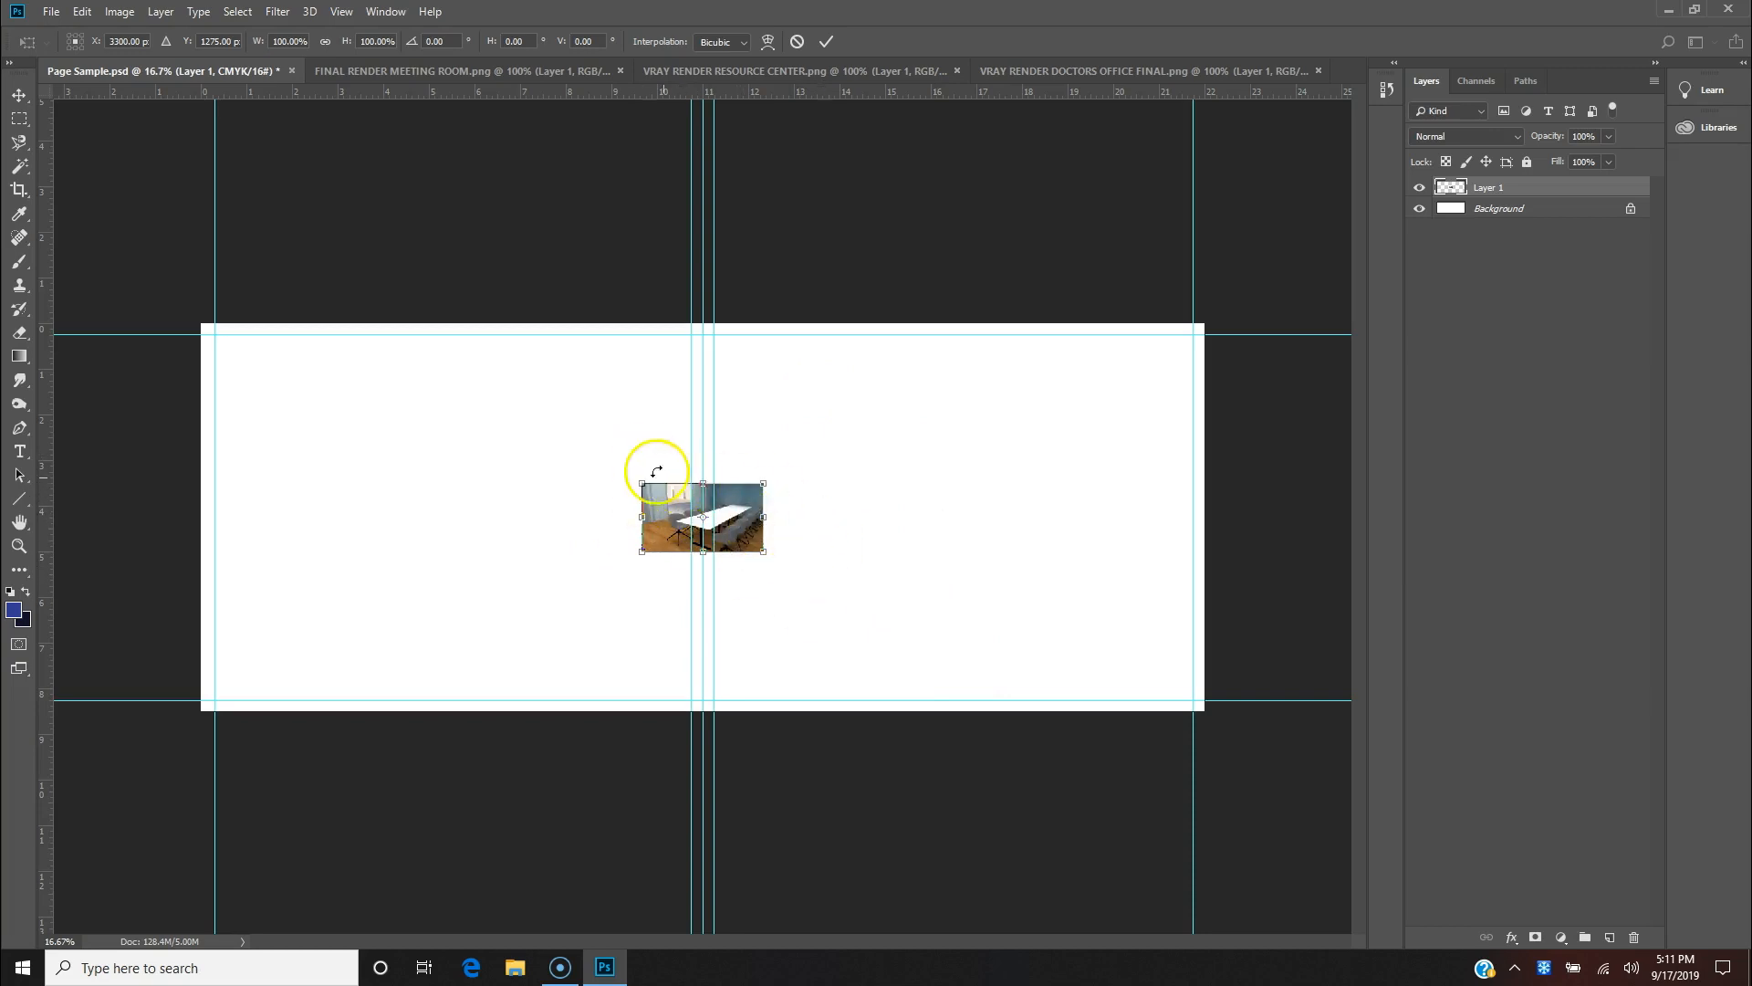
pyautogui.moveTo(644, 482); pyautogui.dragTo(489, 383)
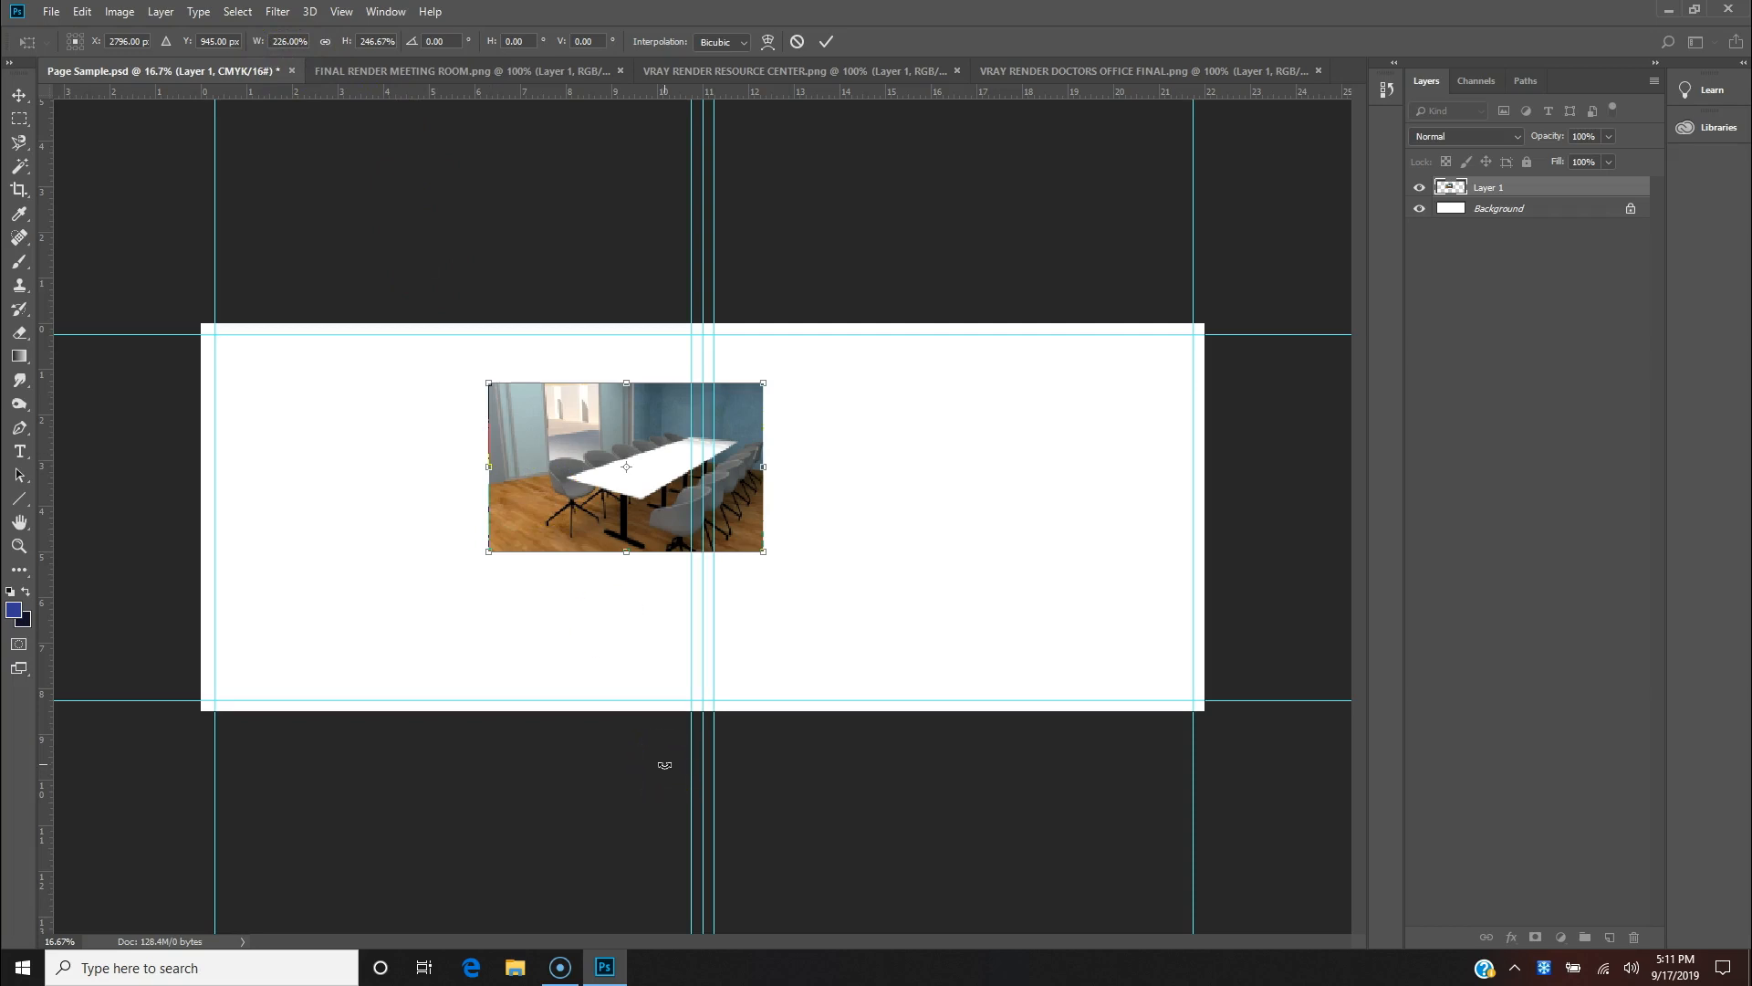
pyautogui.press('Escape')
pyautogui.press('m')
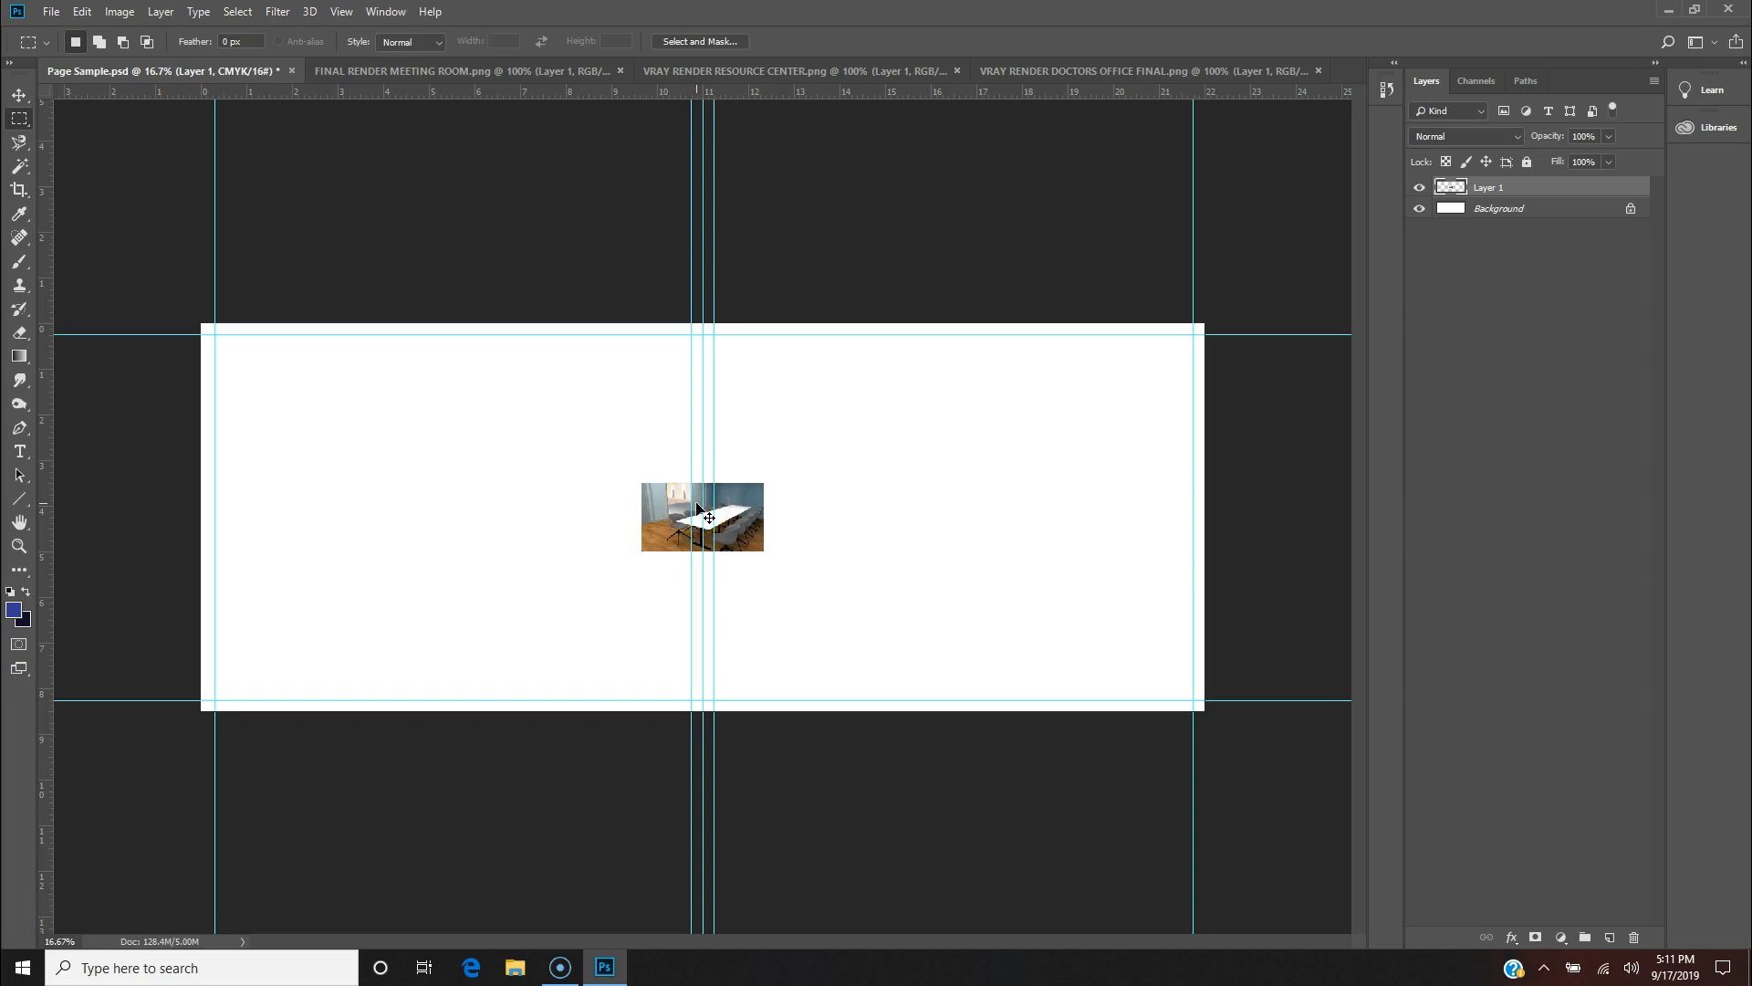
# Step: Enlarge the meeting room render to about 8.2 inches wide and place it flush in the upper-left corner of the spread
pyautogui.hotkey('ctrl', 't')
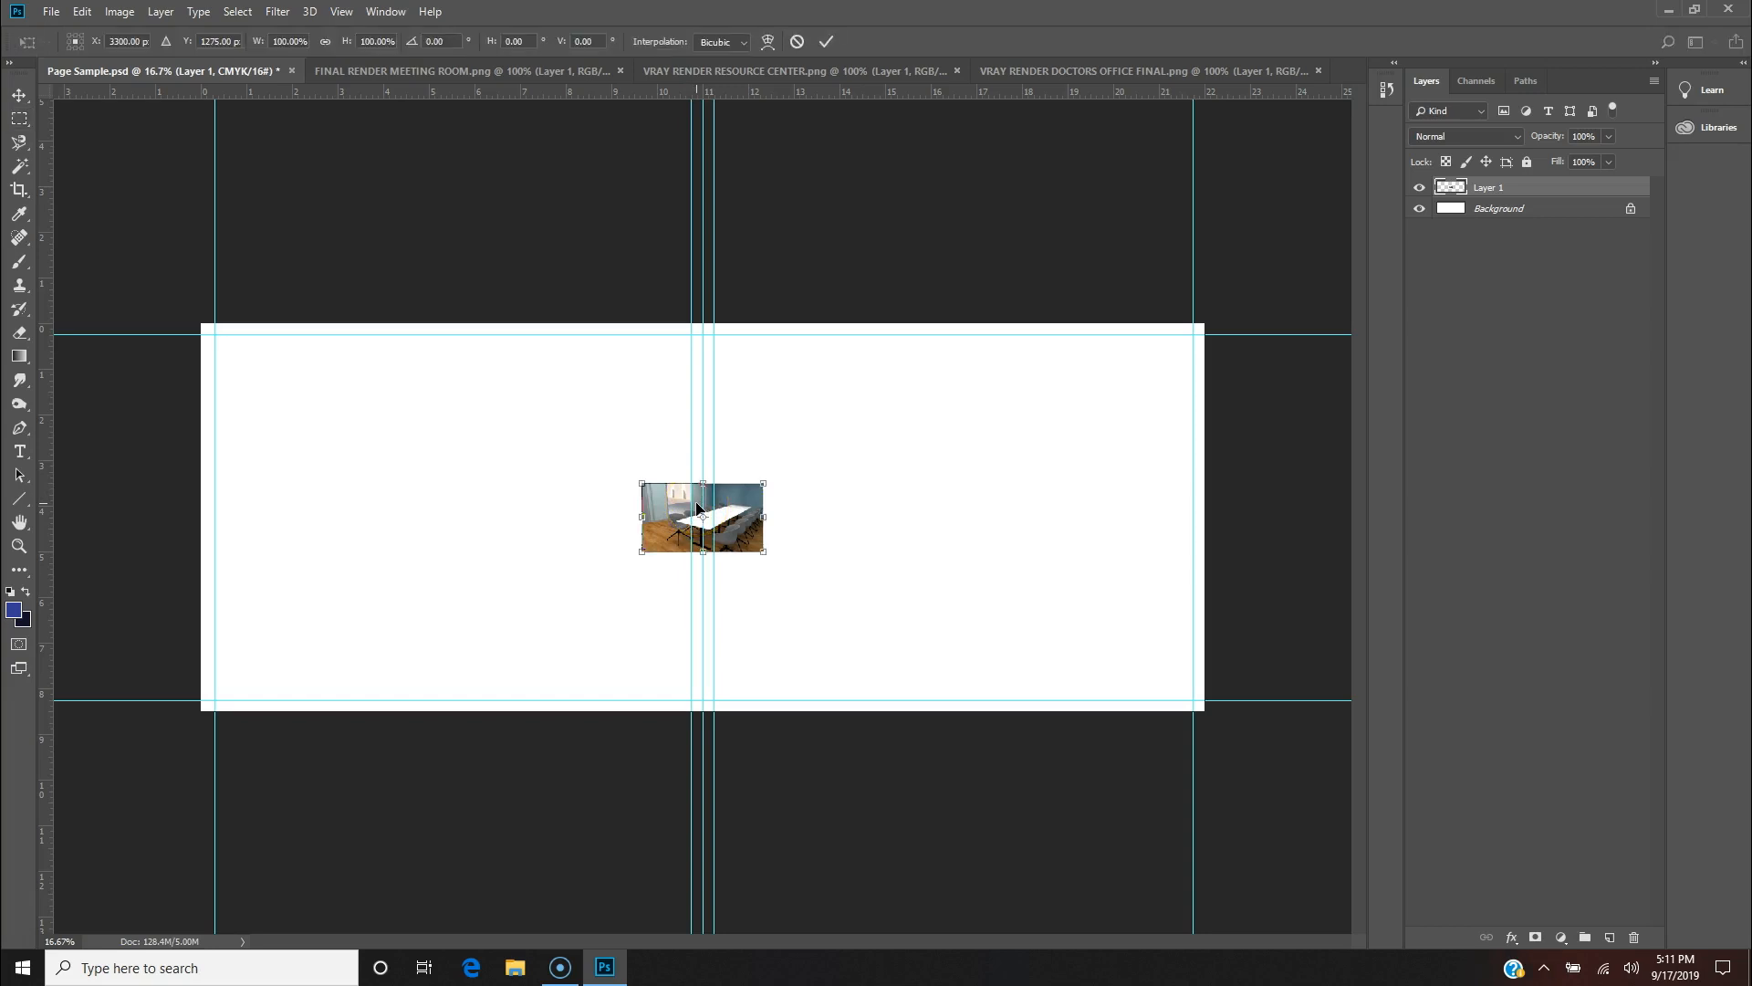
pyautogui.moveTo(643, 482); pyautogui.dragTo(441, 344)
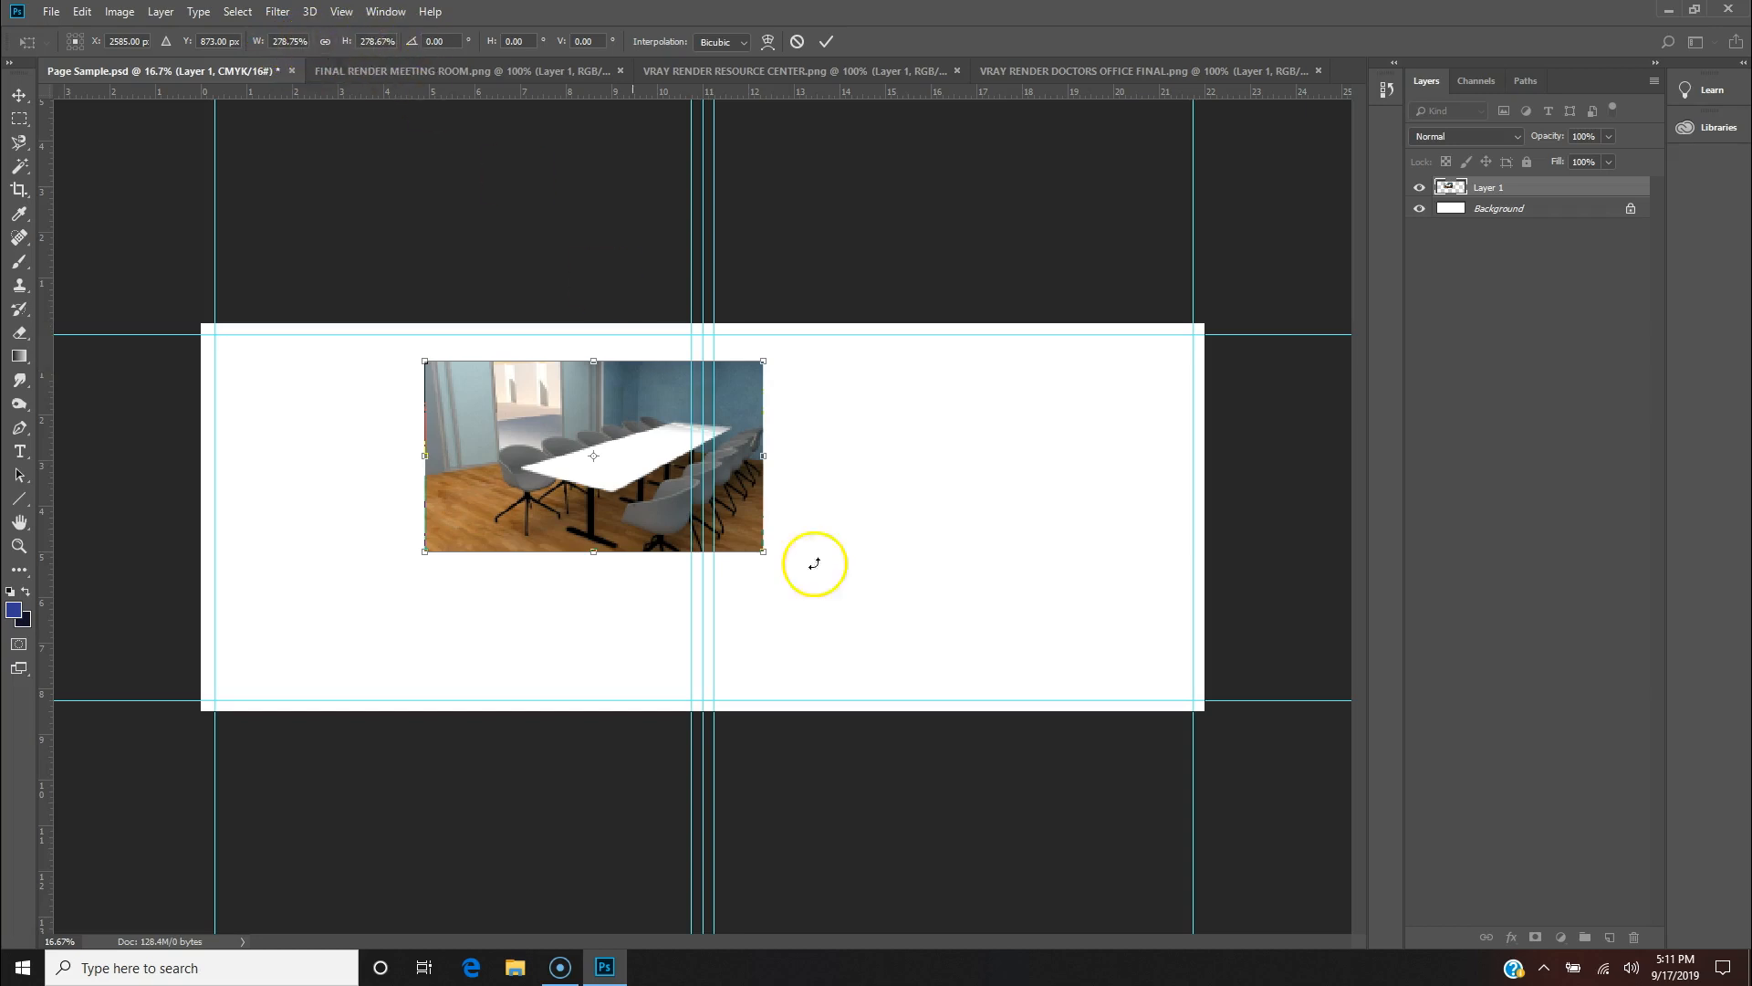
pyautogui.moveTo(765, 554); pyautogui.dragTo(792, 590)
pyautogui.moveTo(740, 429); pyautogui.dragTo(528, 393)
pyautogui.press('Return')
pyautogui.press('m')
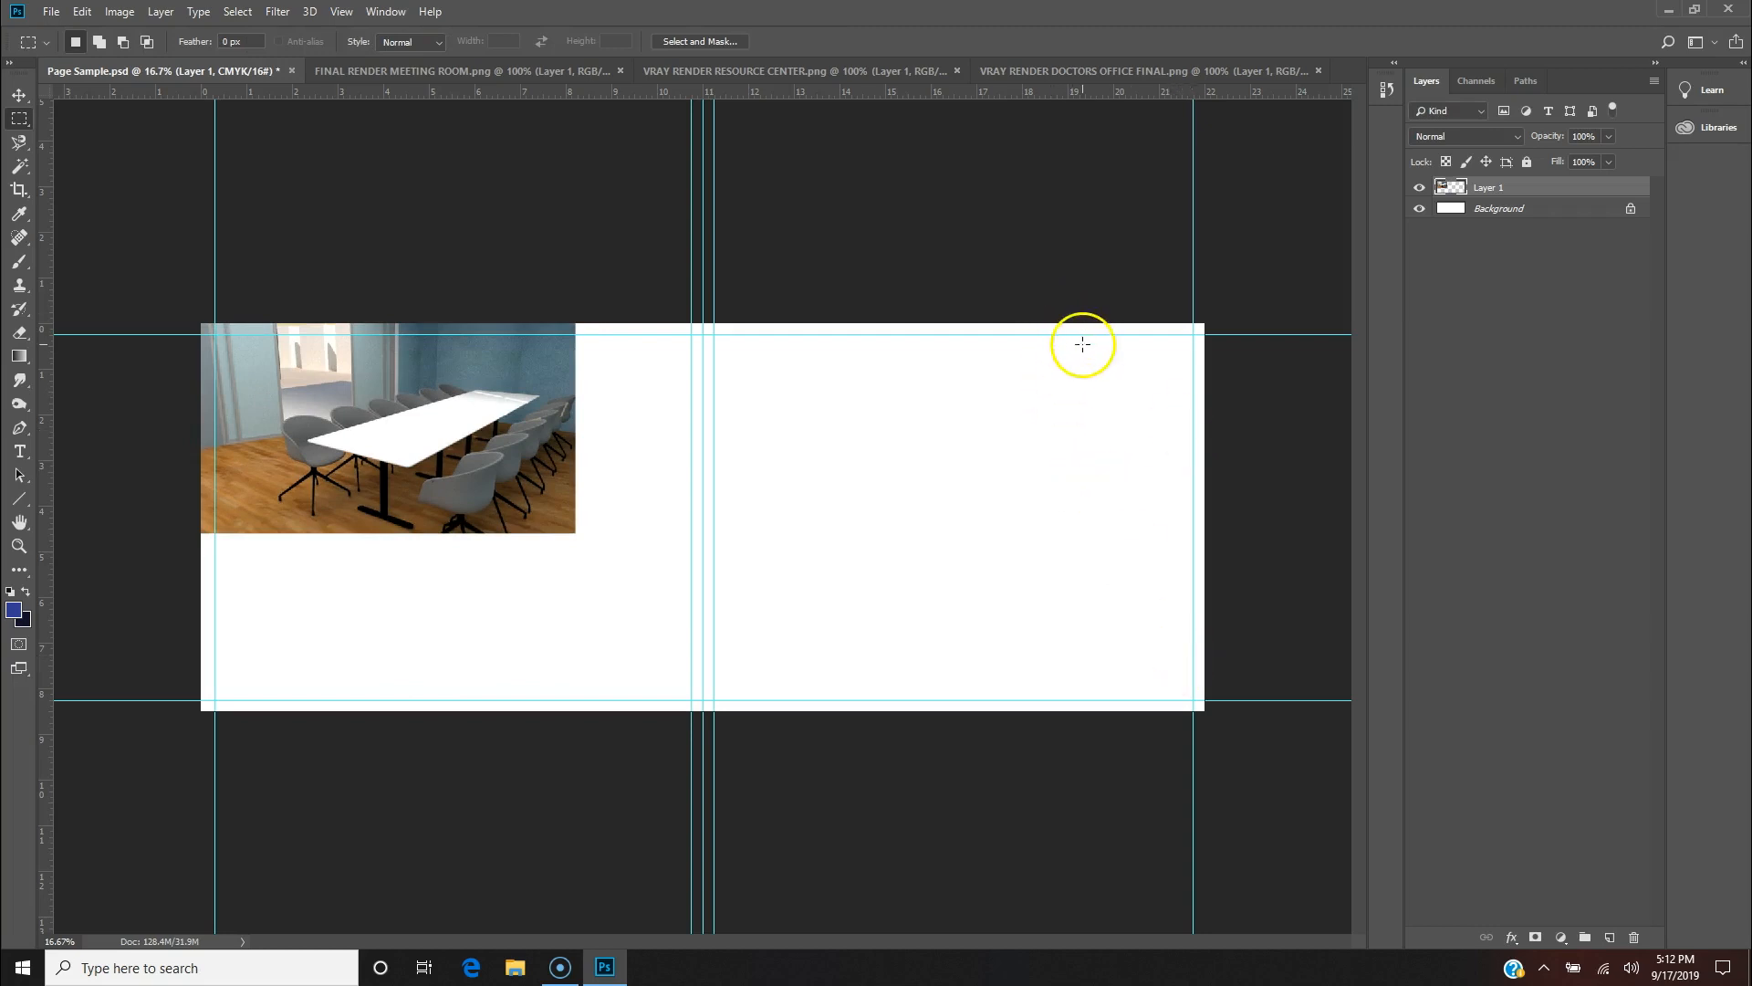
# Step: Close the meeting room render file and copy the entire resource center render into the Page Sample spread
pyautogui.click(548, 73)
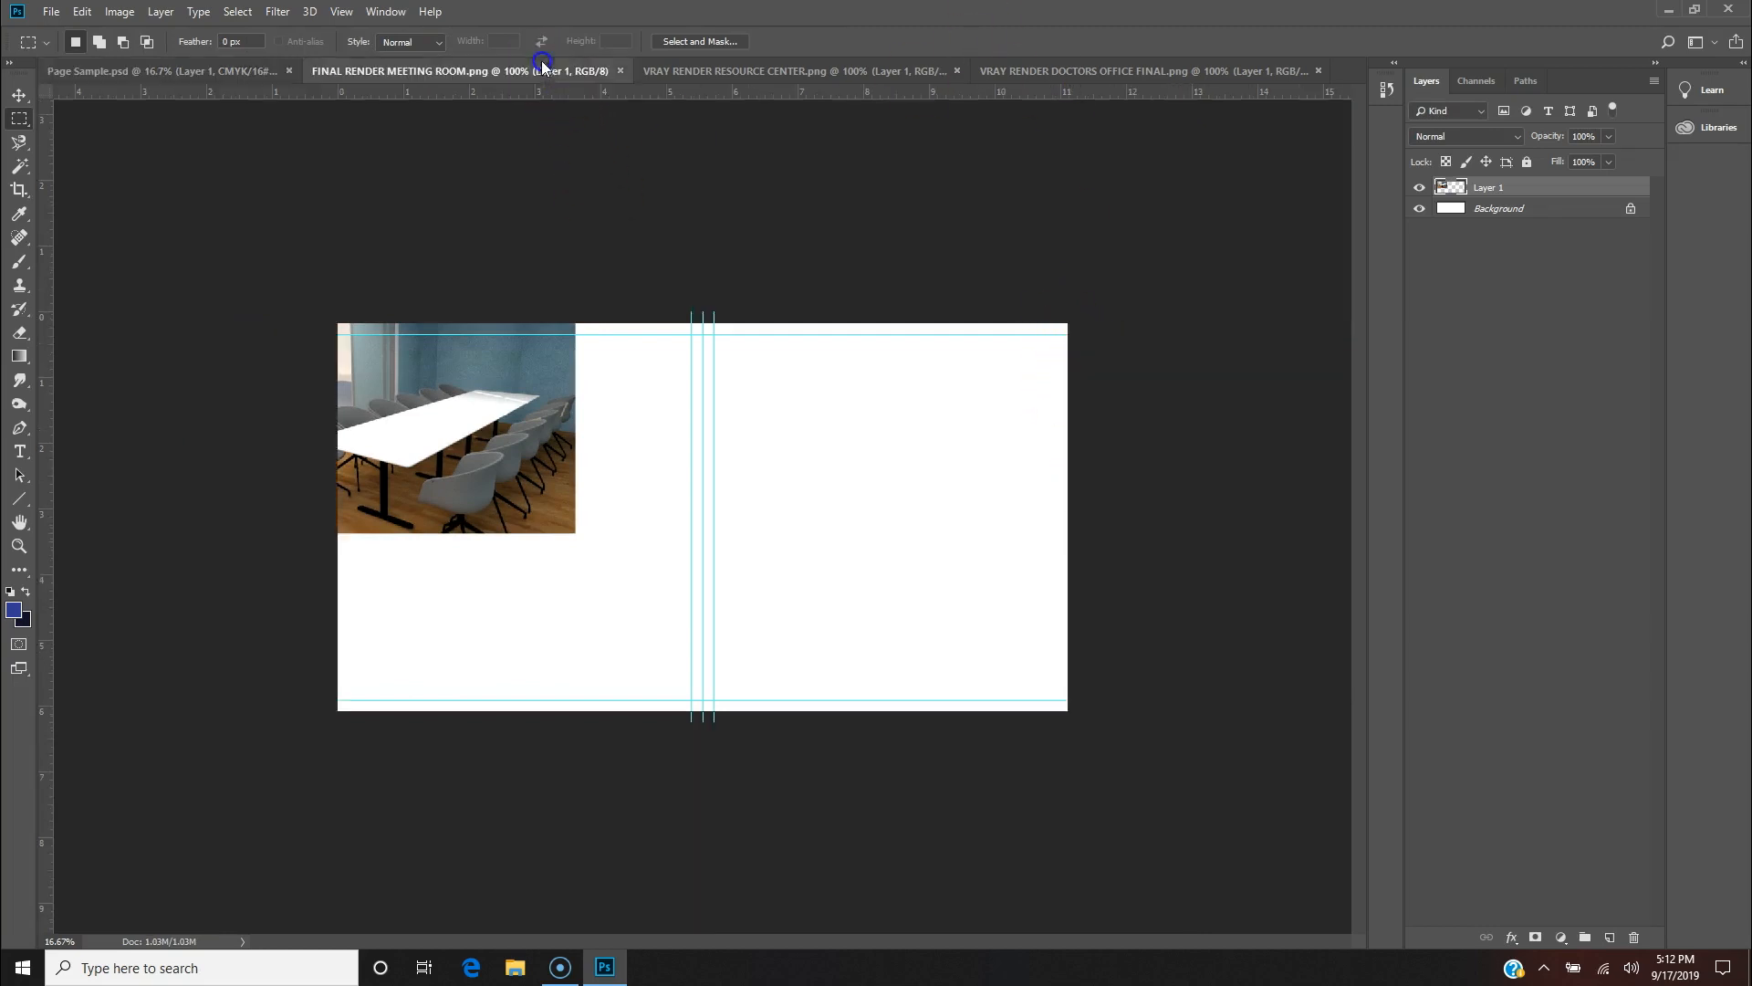
pyautogui.click(618, 71)
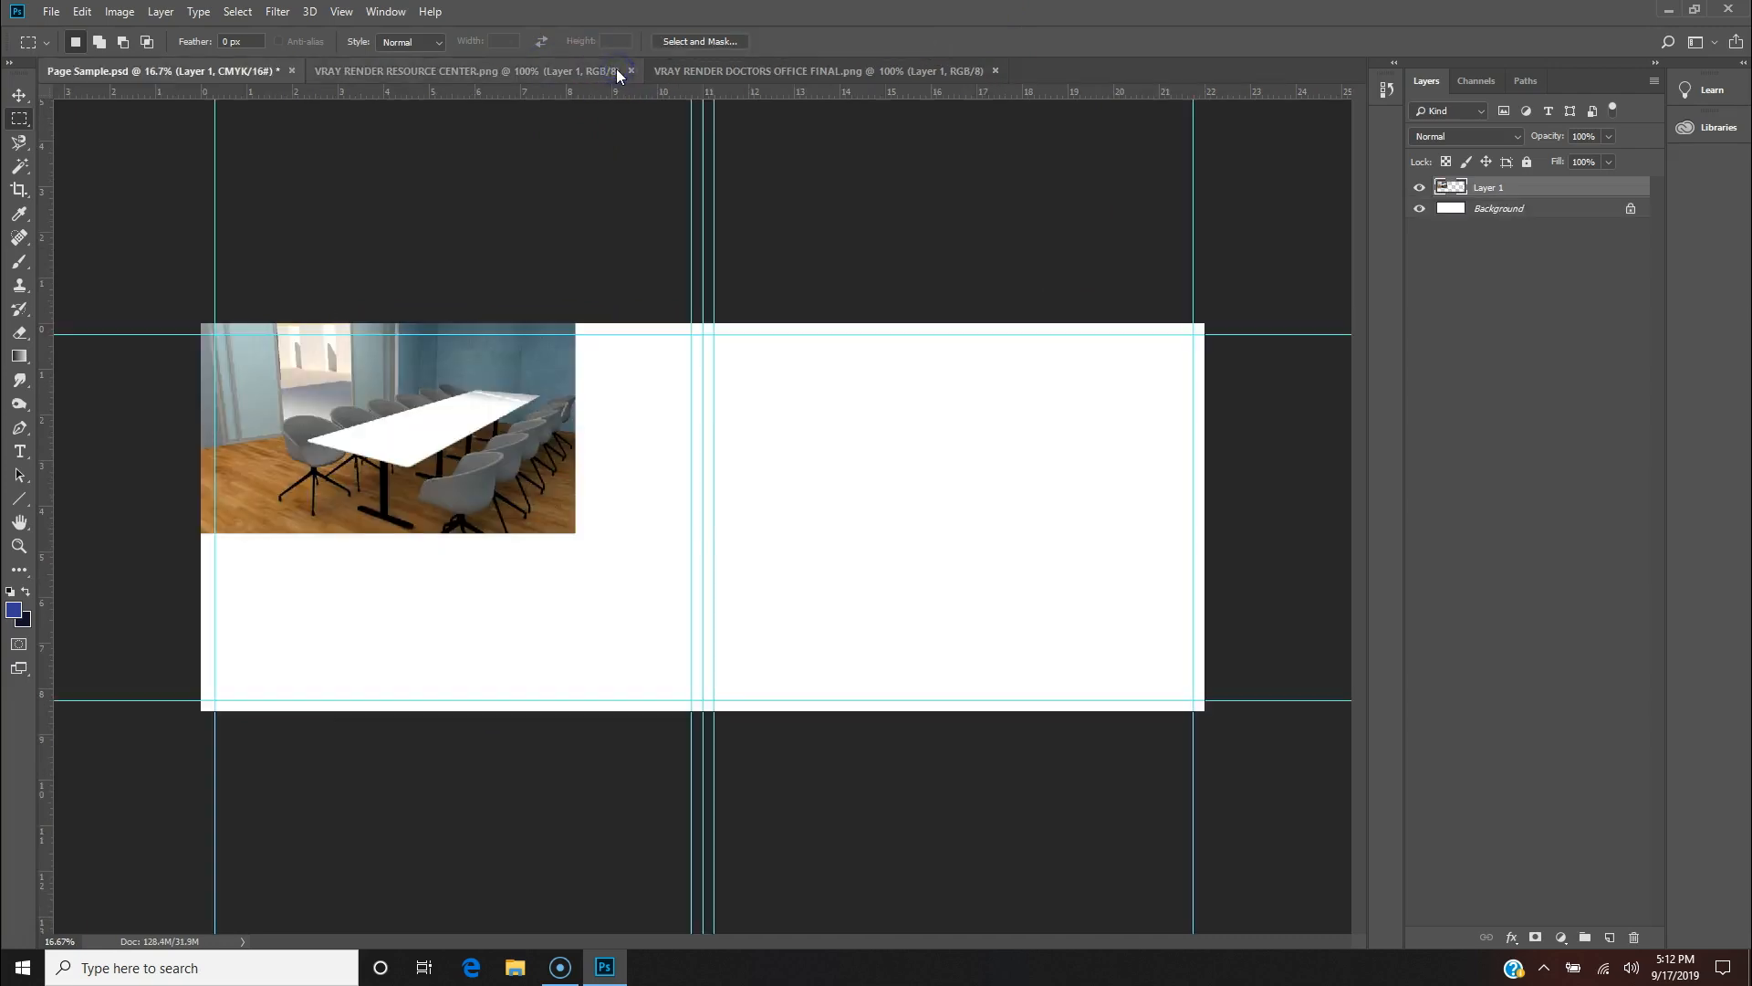
pyautogui.click(543, 67)
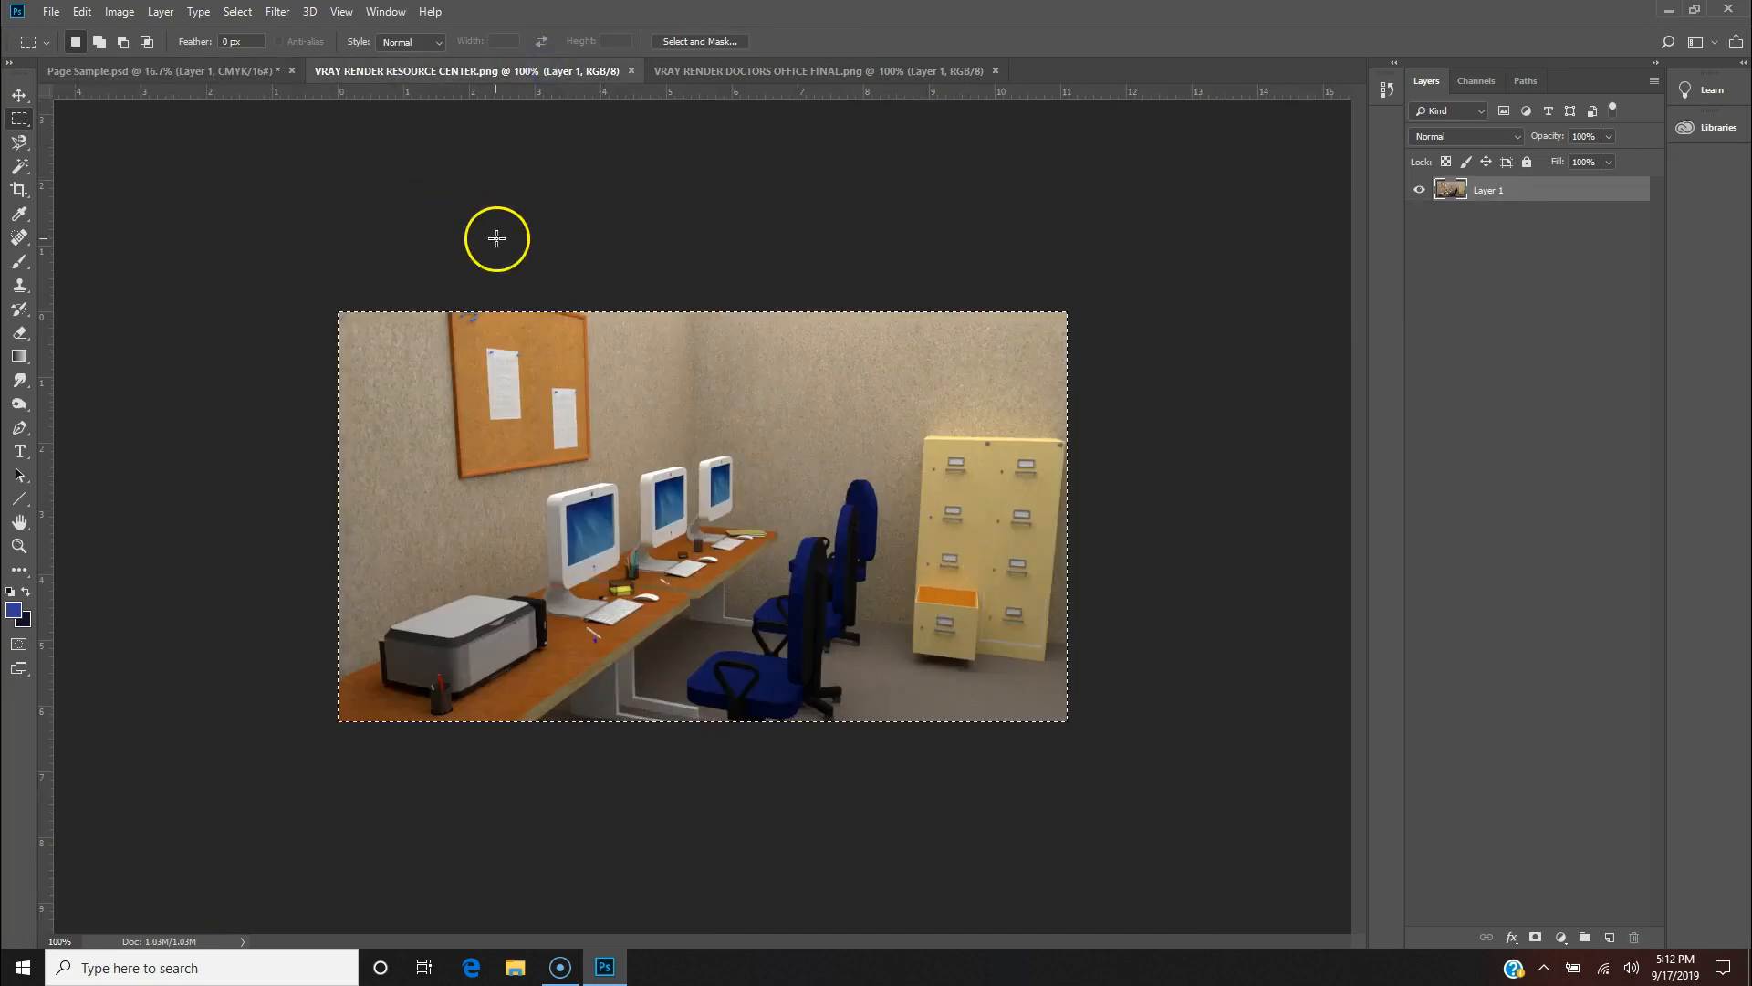
pyautogui.hotkey('ctrl', 'v')
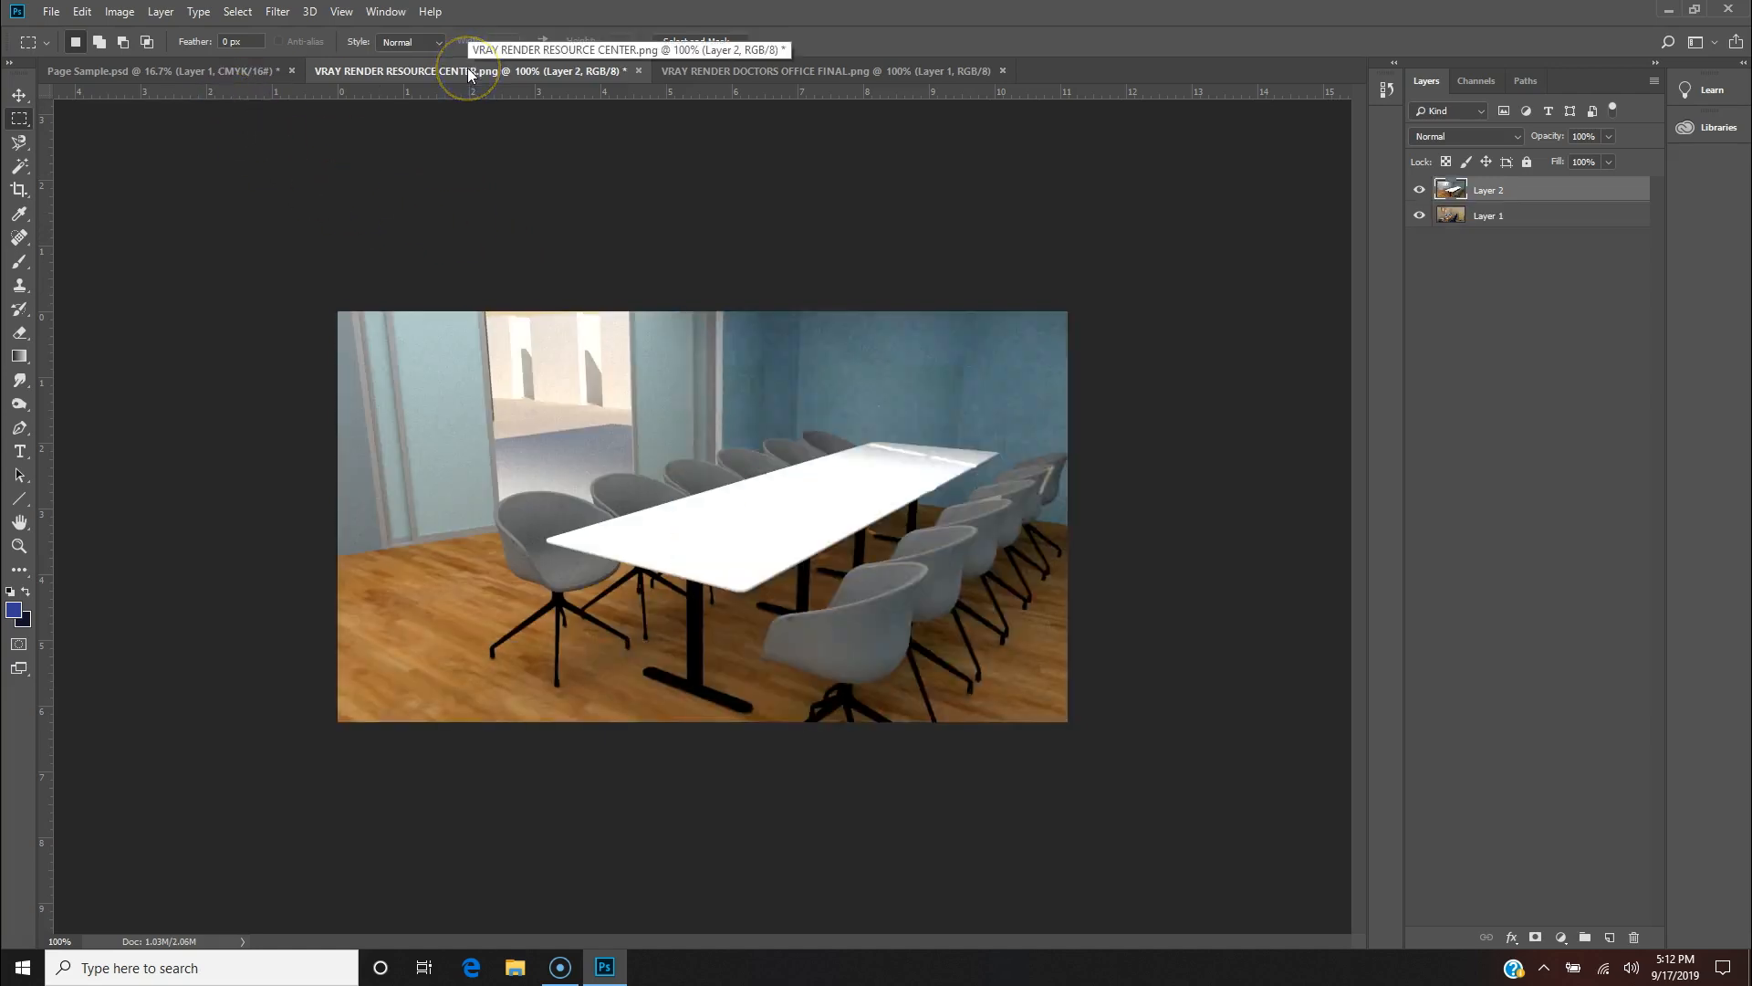
pyautogui.hotkey('ctrl', 'z')
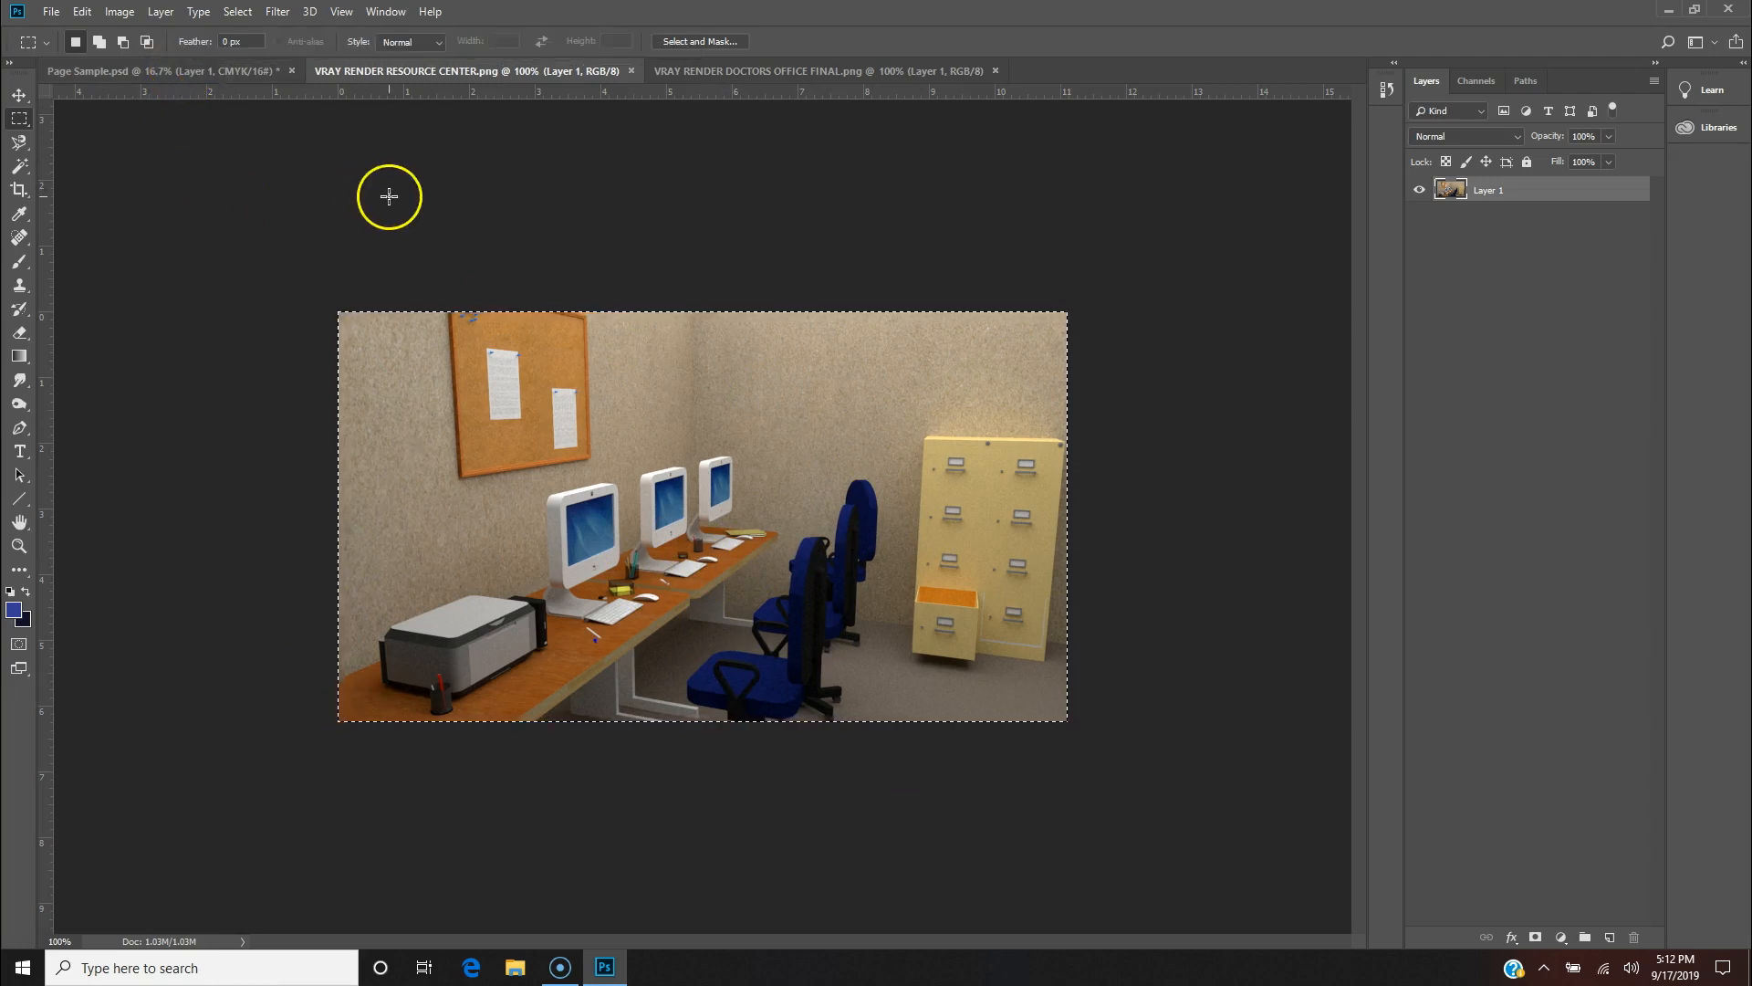
pyautogui.click(208, 70)
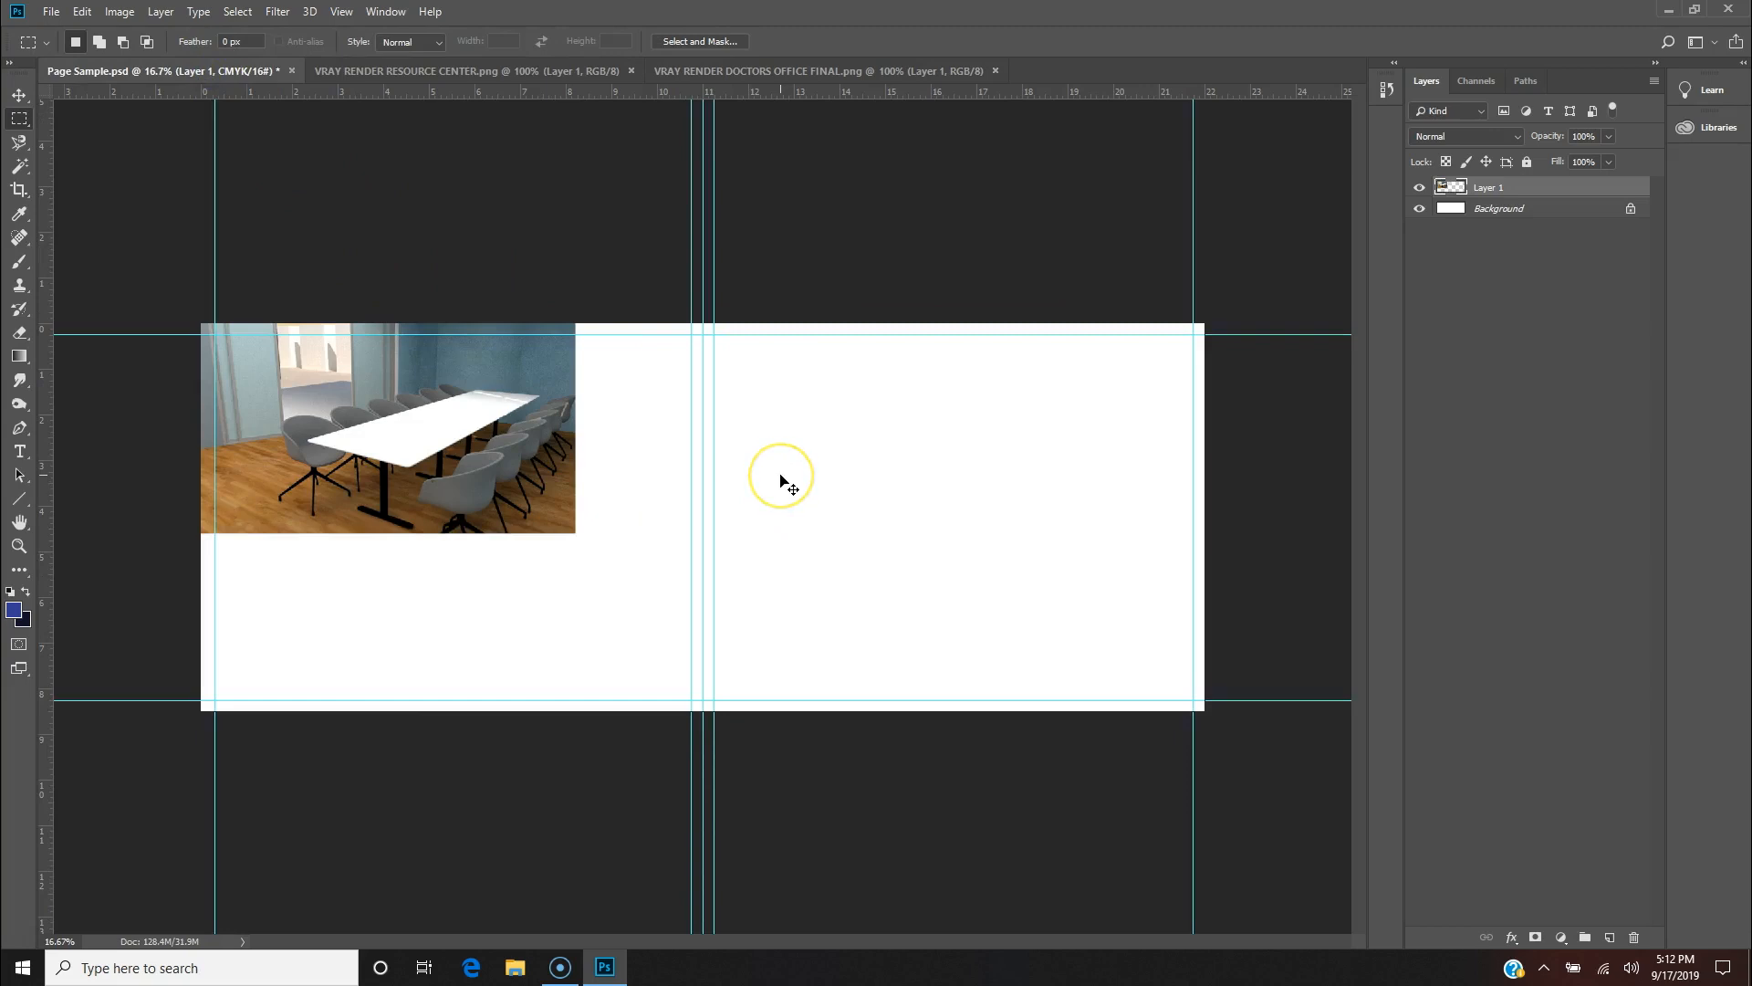
pyautogui.hotkey('ctrl', 'v')
pyautogui.click(685, 776)
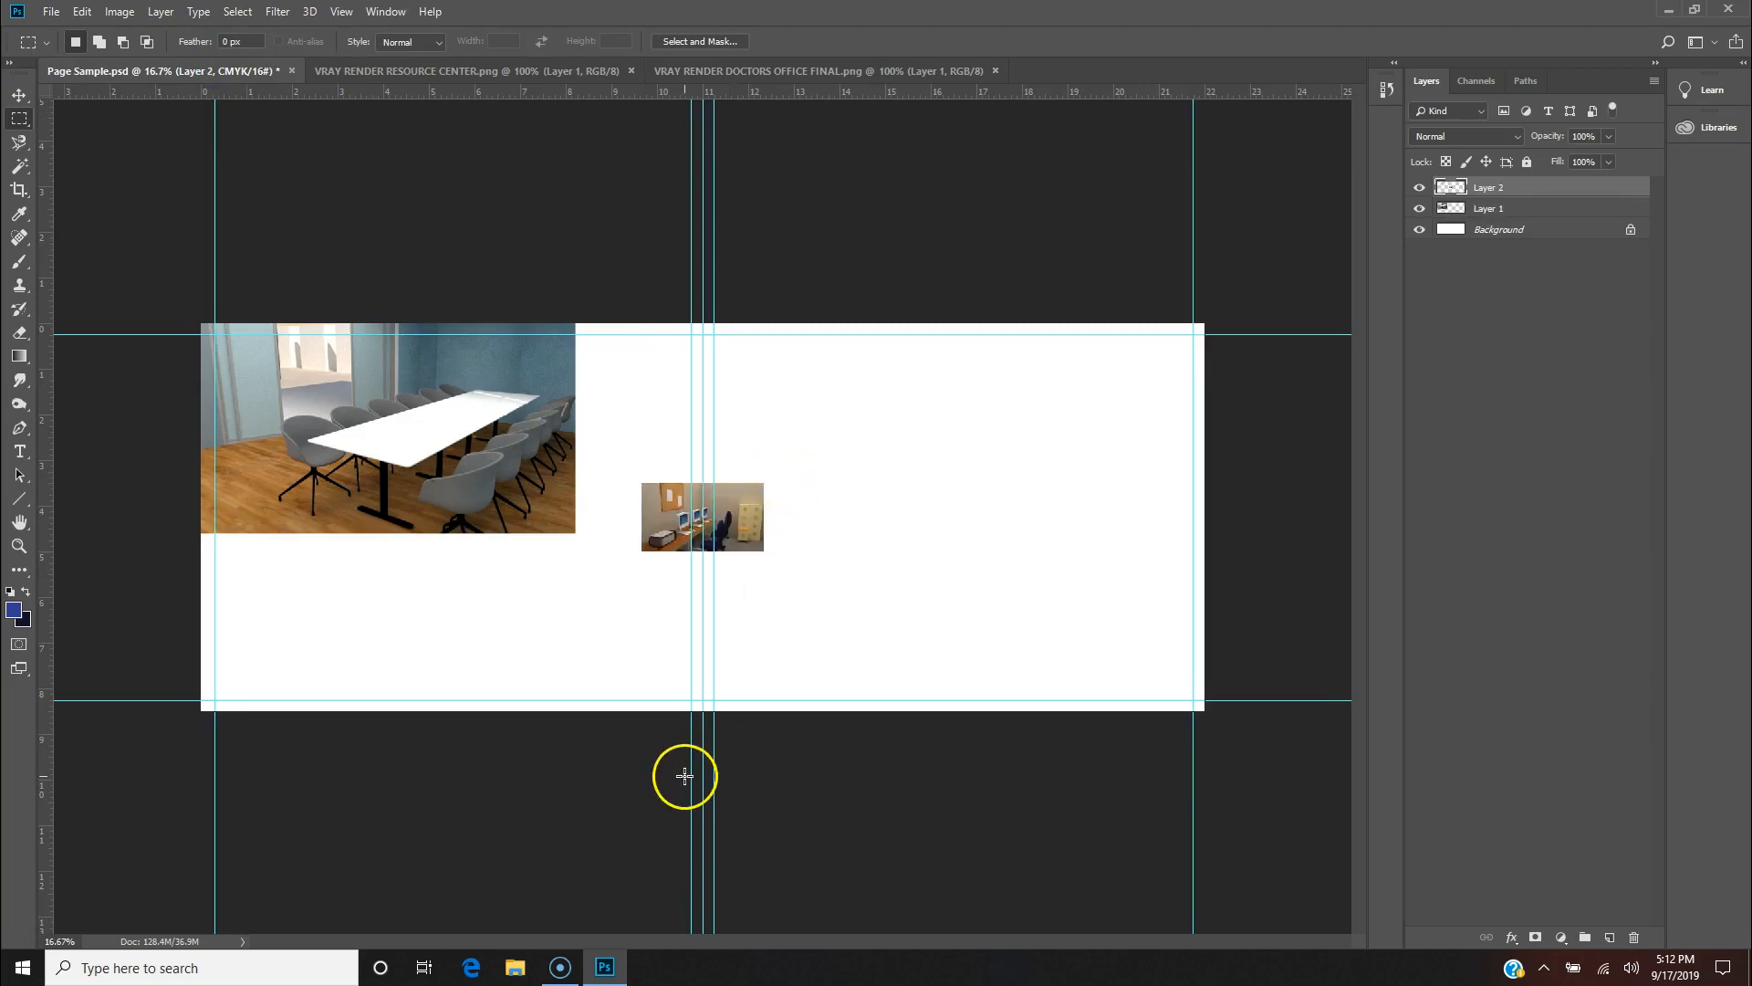
# Step: Scale the resource center render to about 153% and place it just below the meeting room render at the left page edge
pyautogui.hotkey('ctrl', 't')
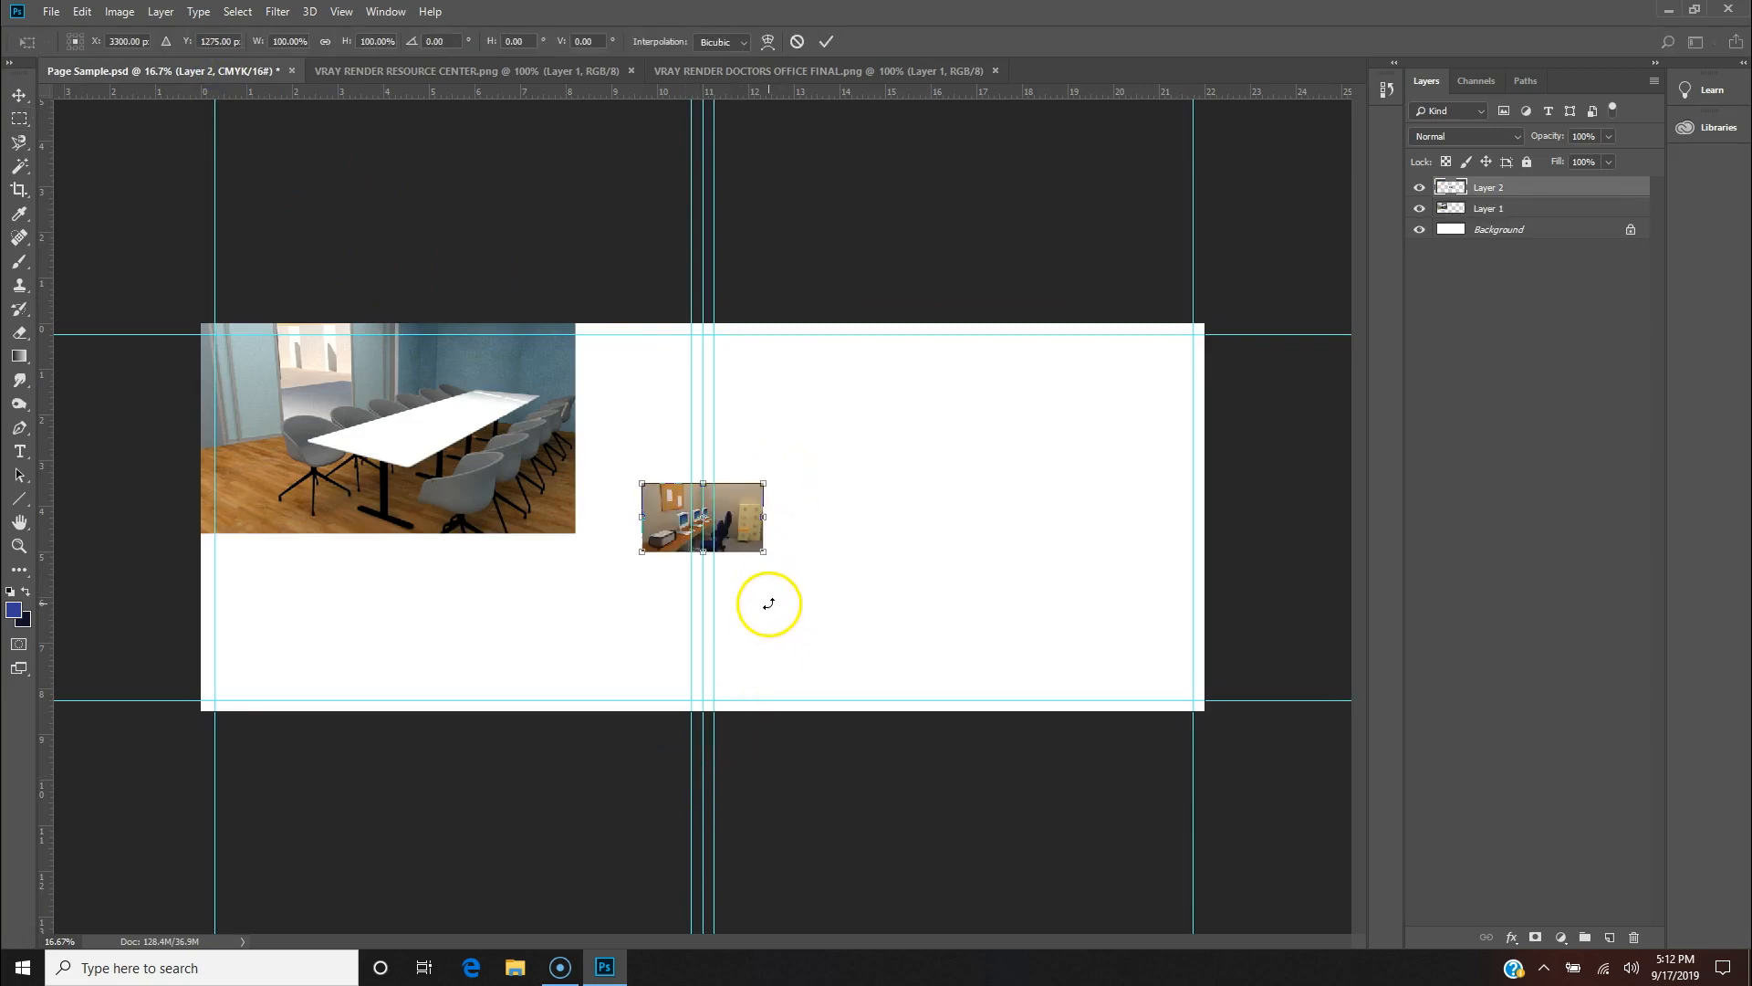
pyautogui.moveTo(735, 501); pyautogui.dragTo(1032, 564)
pyautogui.moveTo(1004, 468); pyautogui.dragTo(337, 567)
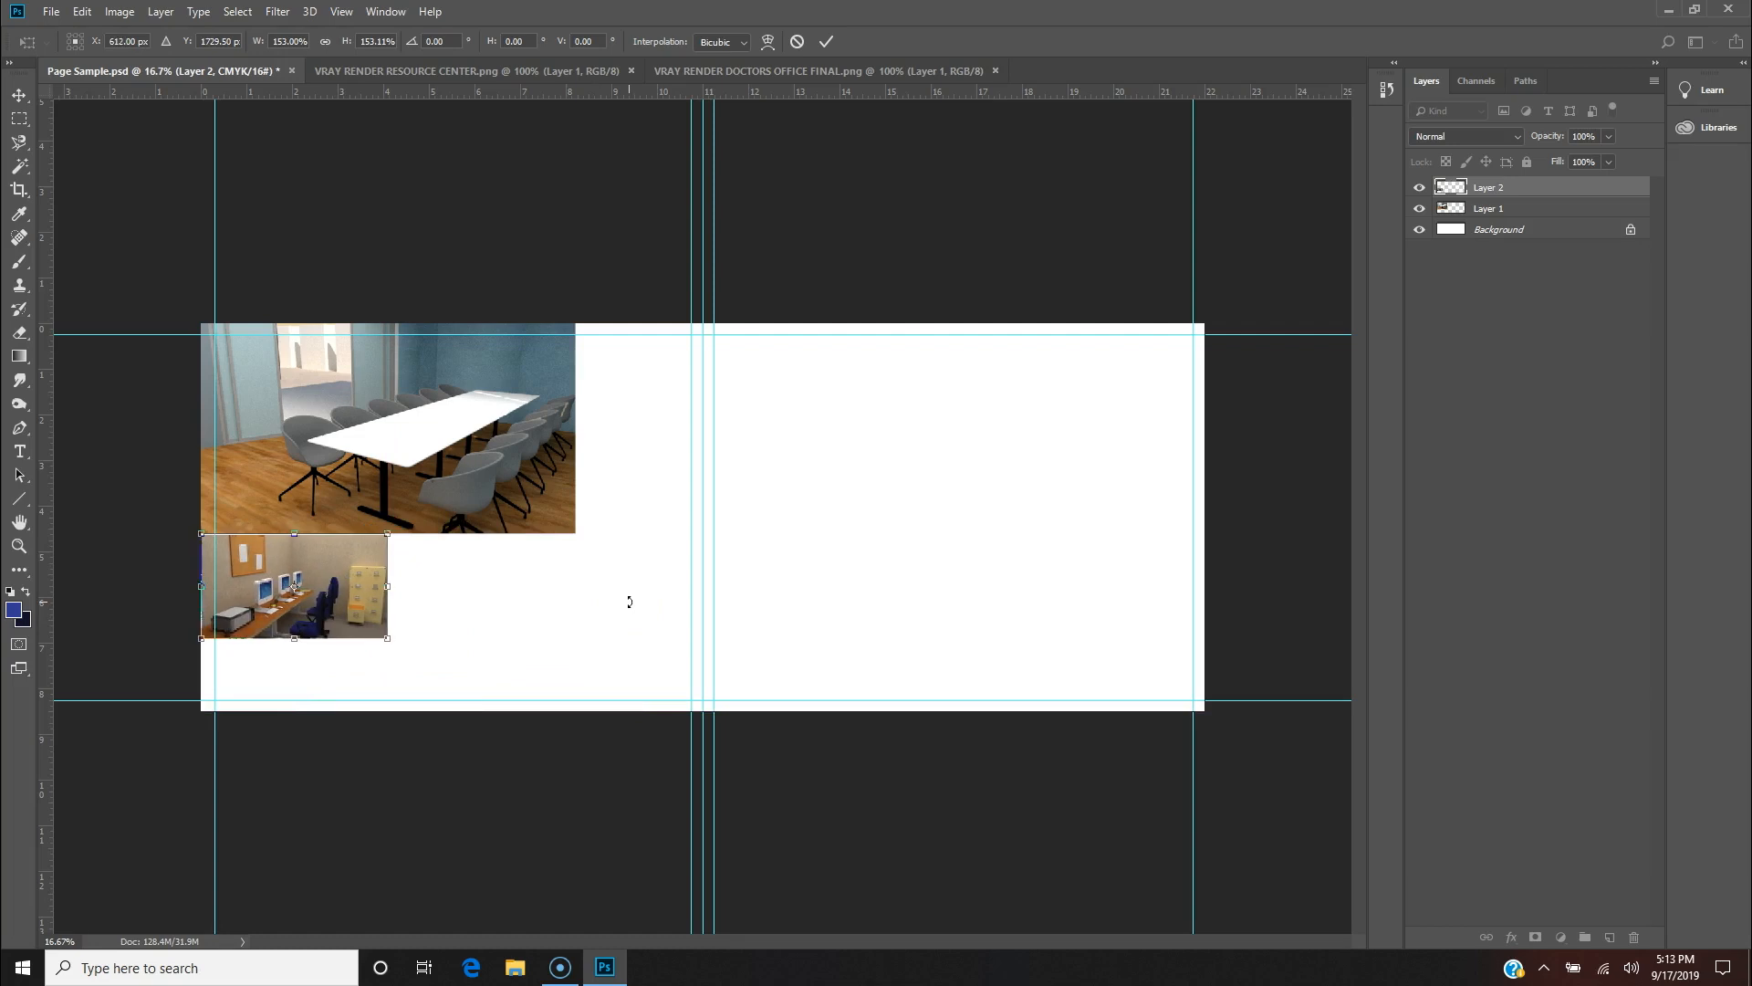
pyautogui.press('Down')
pyautogui.press('Down')
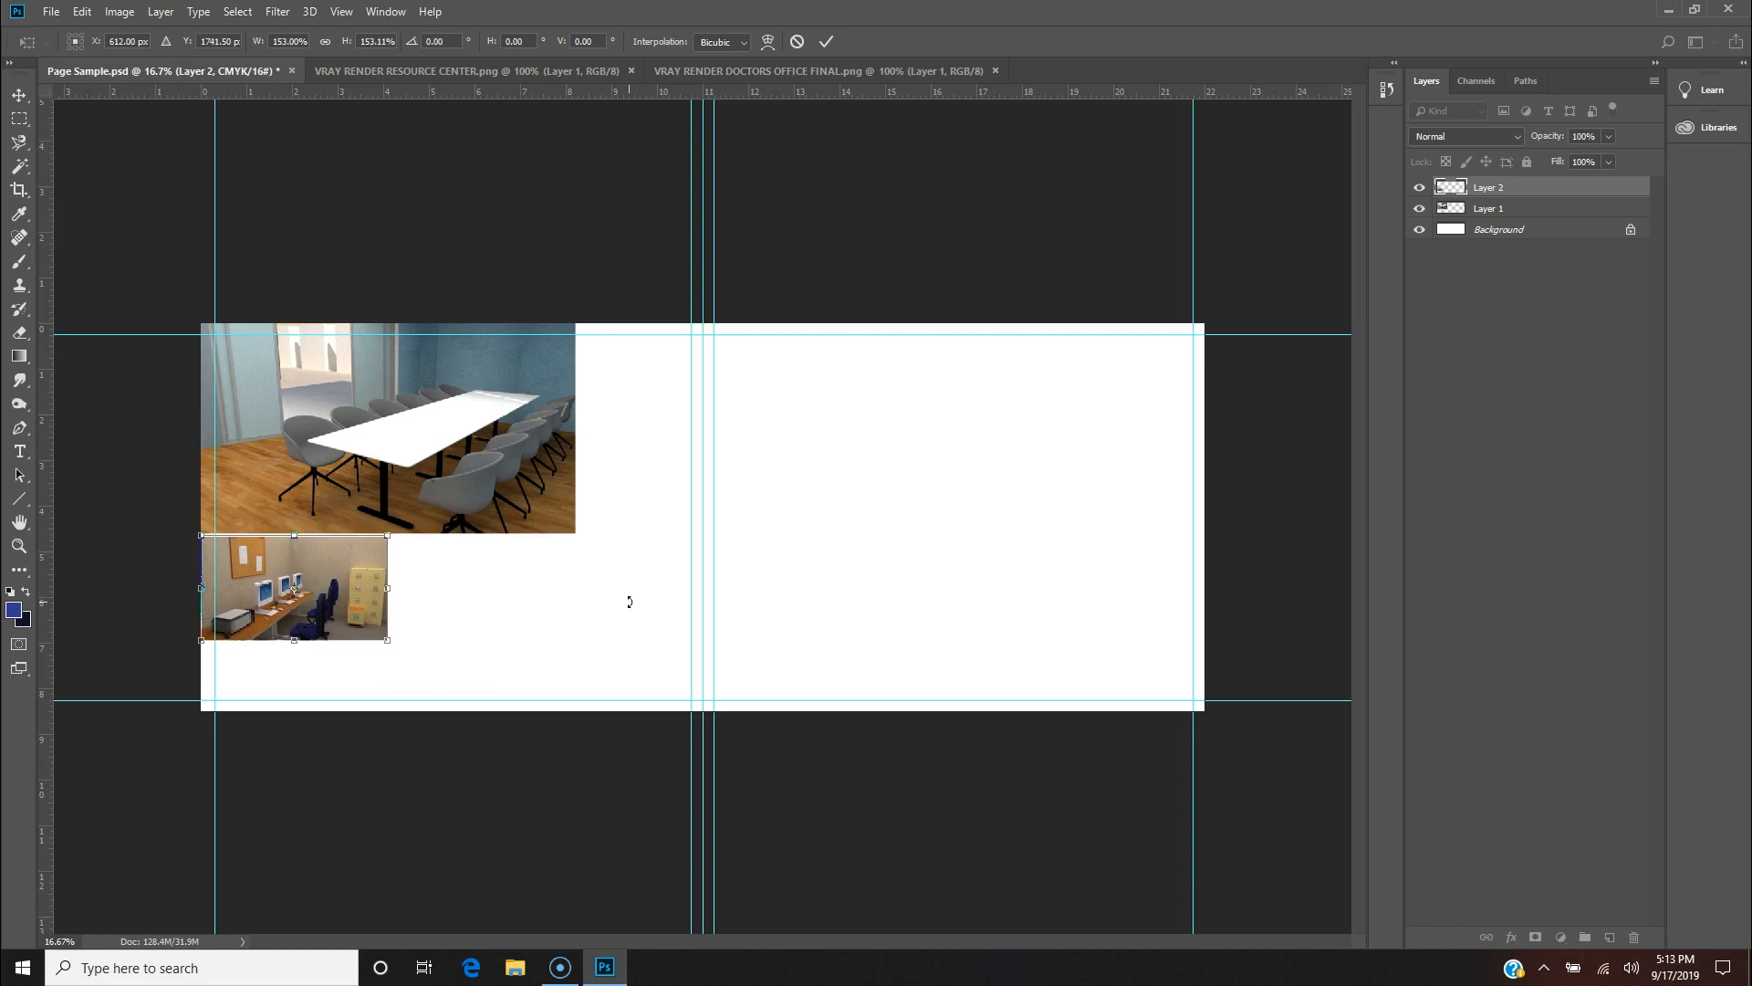
pyautogui.press('Return')
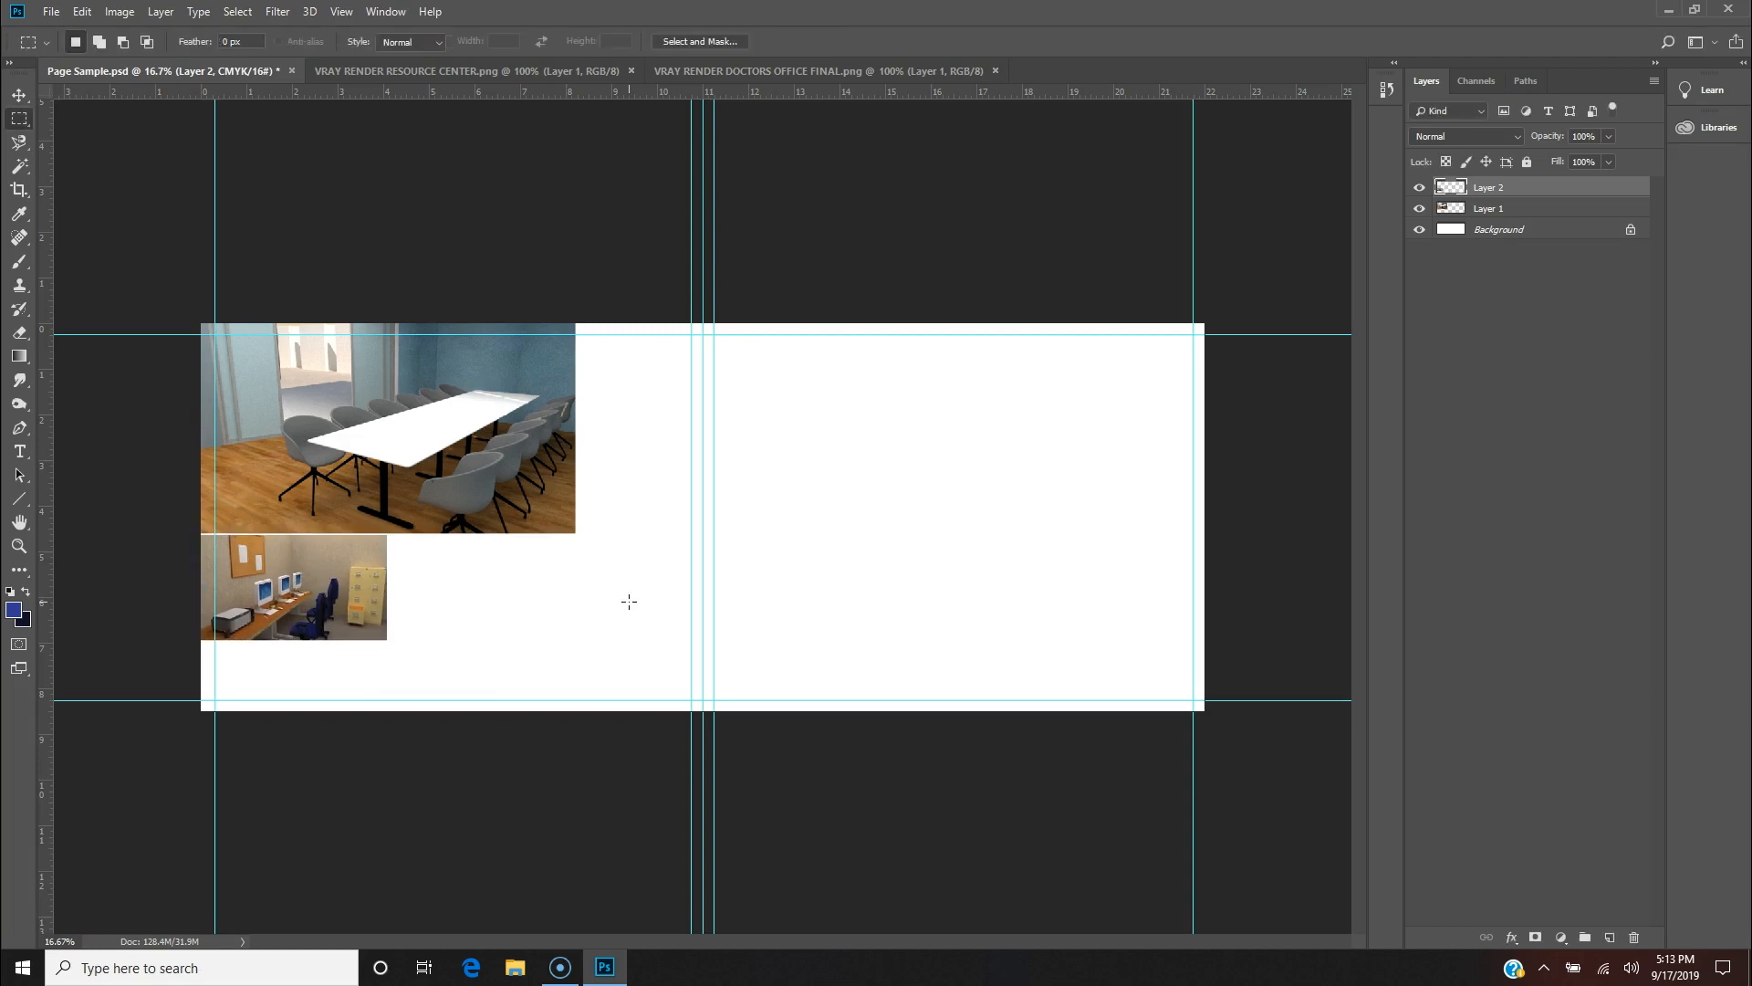
# Step: Nudge the resource center render vertically to leave a narrow white gap below the meeting room render
pyautogui.press('v')
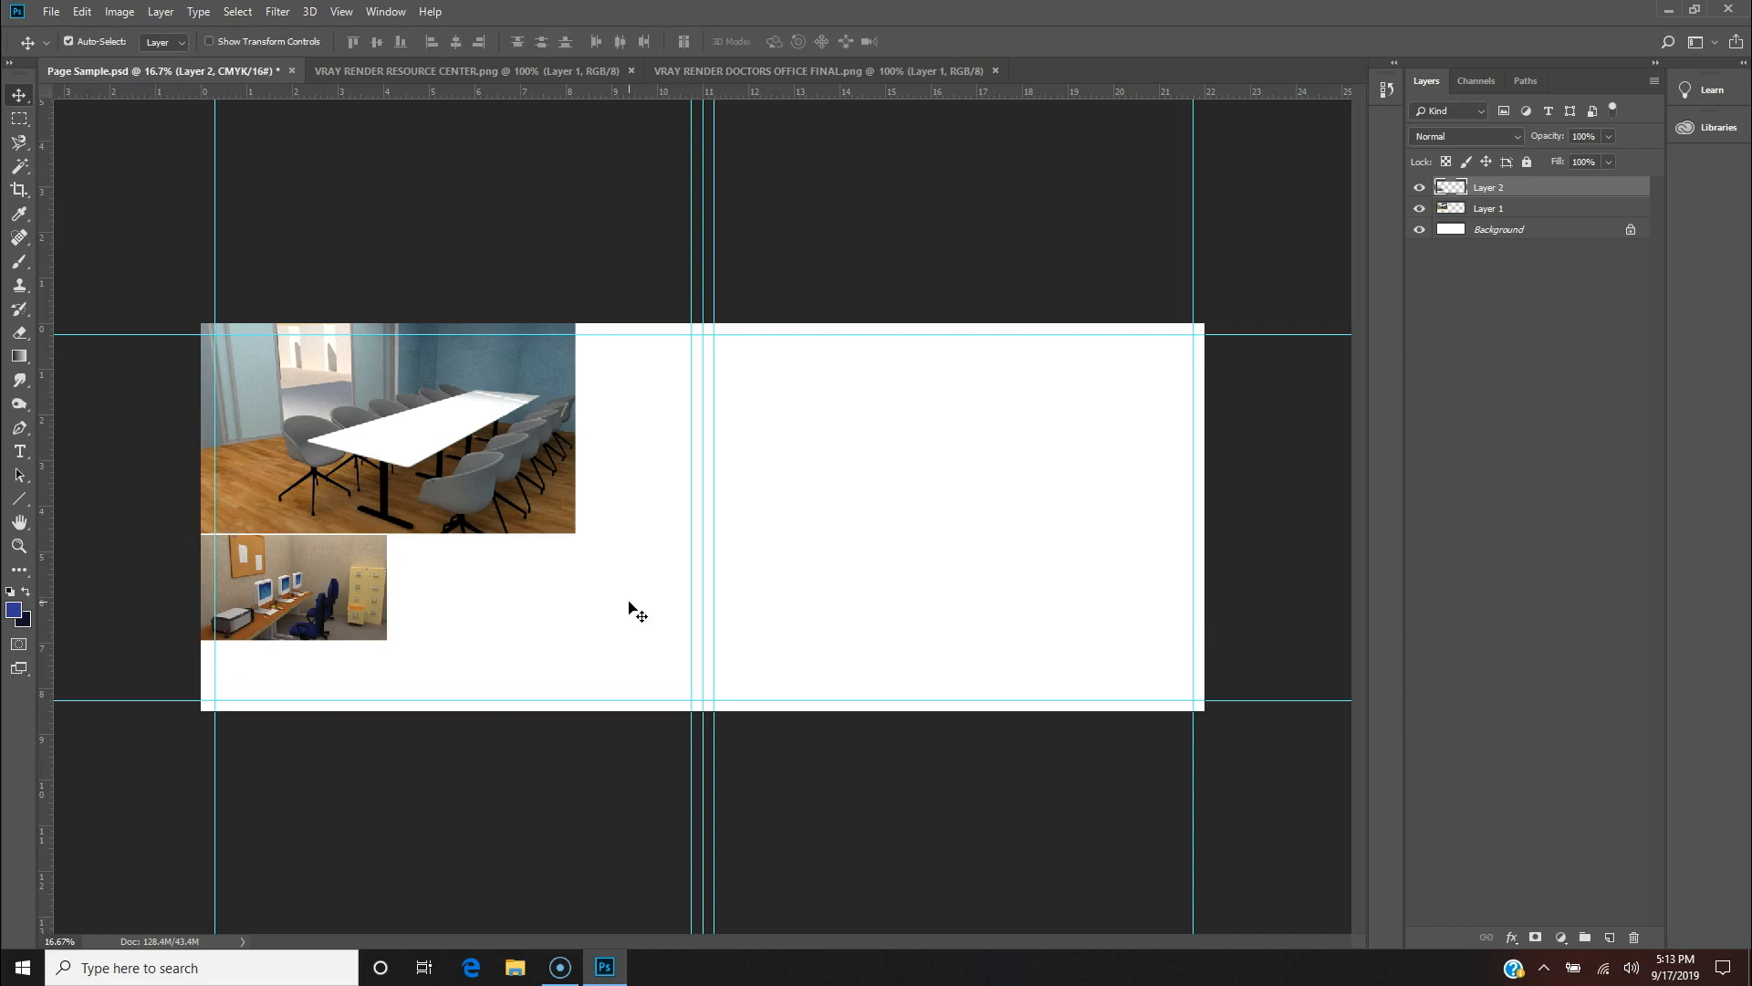
pyautogui.press('Up')
pyautogui.press('Up')
pyautogui.press('Up')
pyautogui.press('Up')
pyautogui.press('Down')
pyautogui.press('Down')
pyautogui.press('Down')
pyautogui.press('Down')
pyautogui.press('Up')
pyautogui.press('Down')
pyautogui.press('Down')
pyautogui.press('Down')
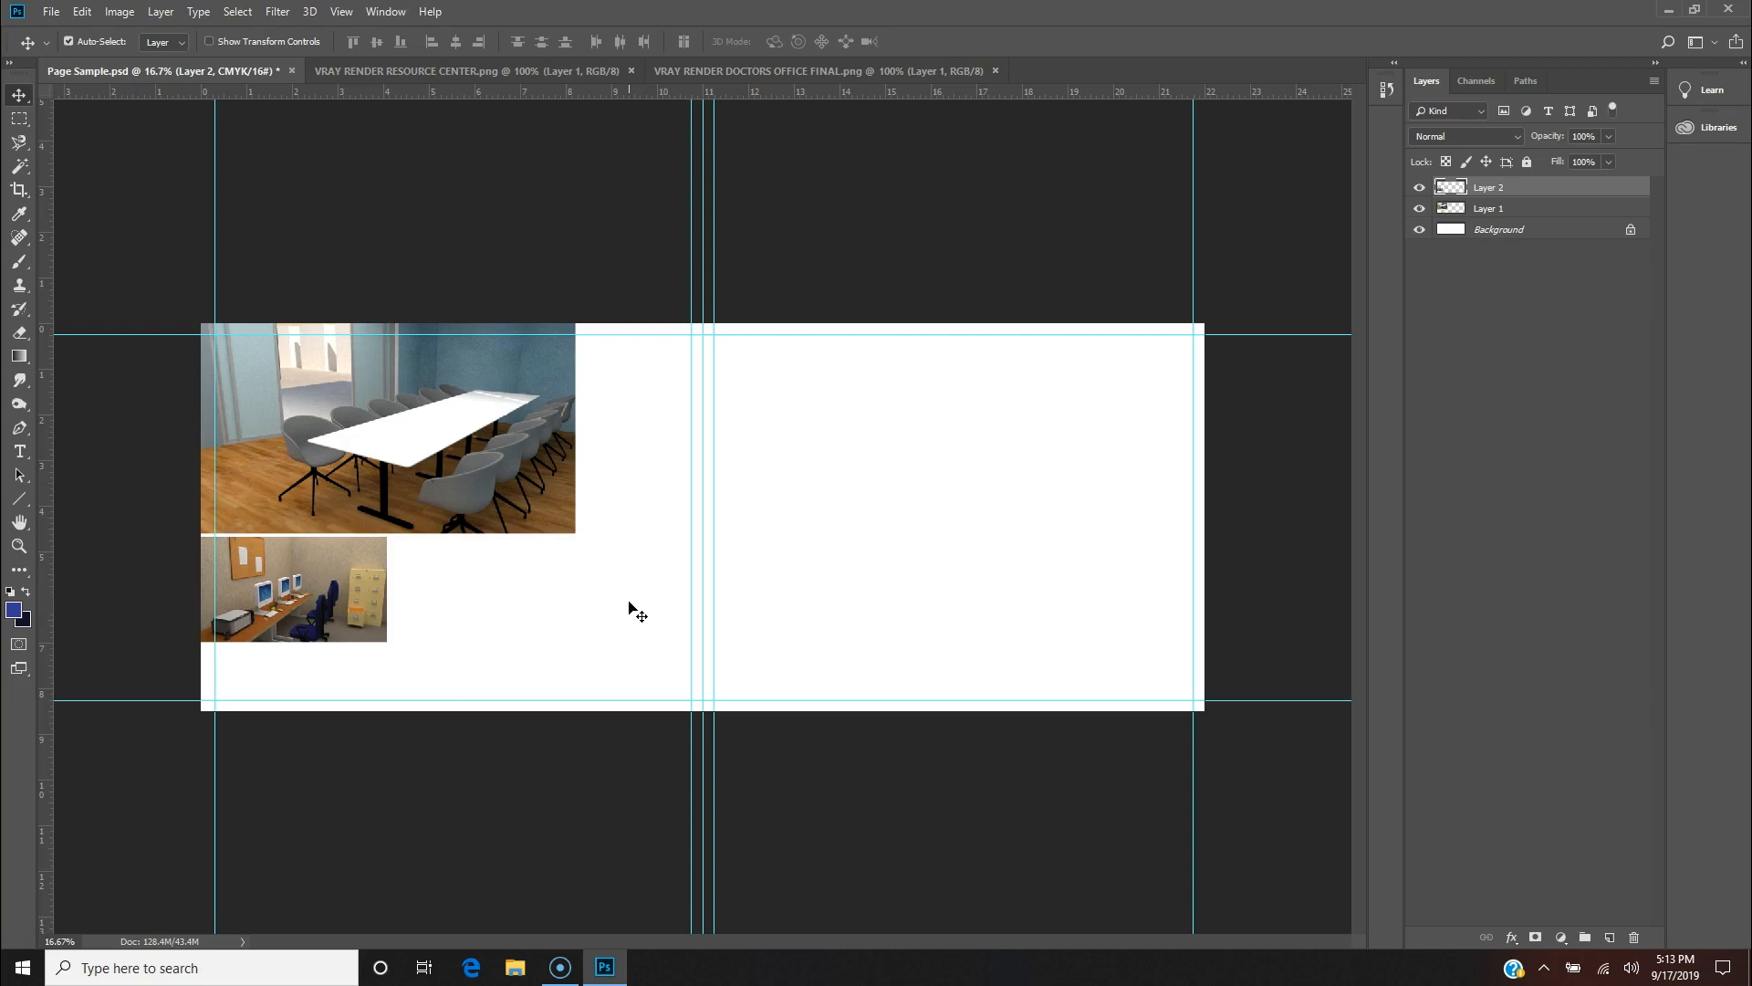
pyautogui.press('shift')
pyautogui.press('shift')
pyautogui.press('shift')
pyautogui.press('shift')
pyautogui.press('shift')
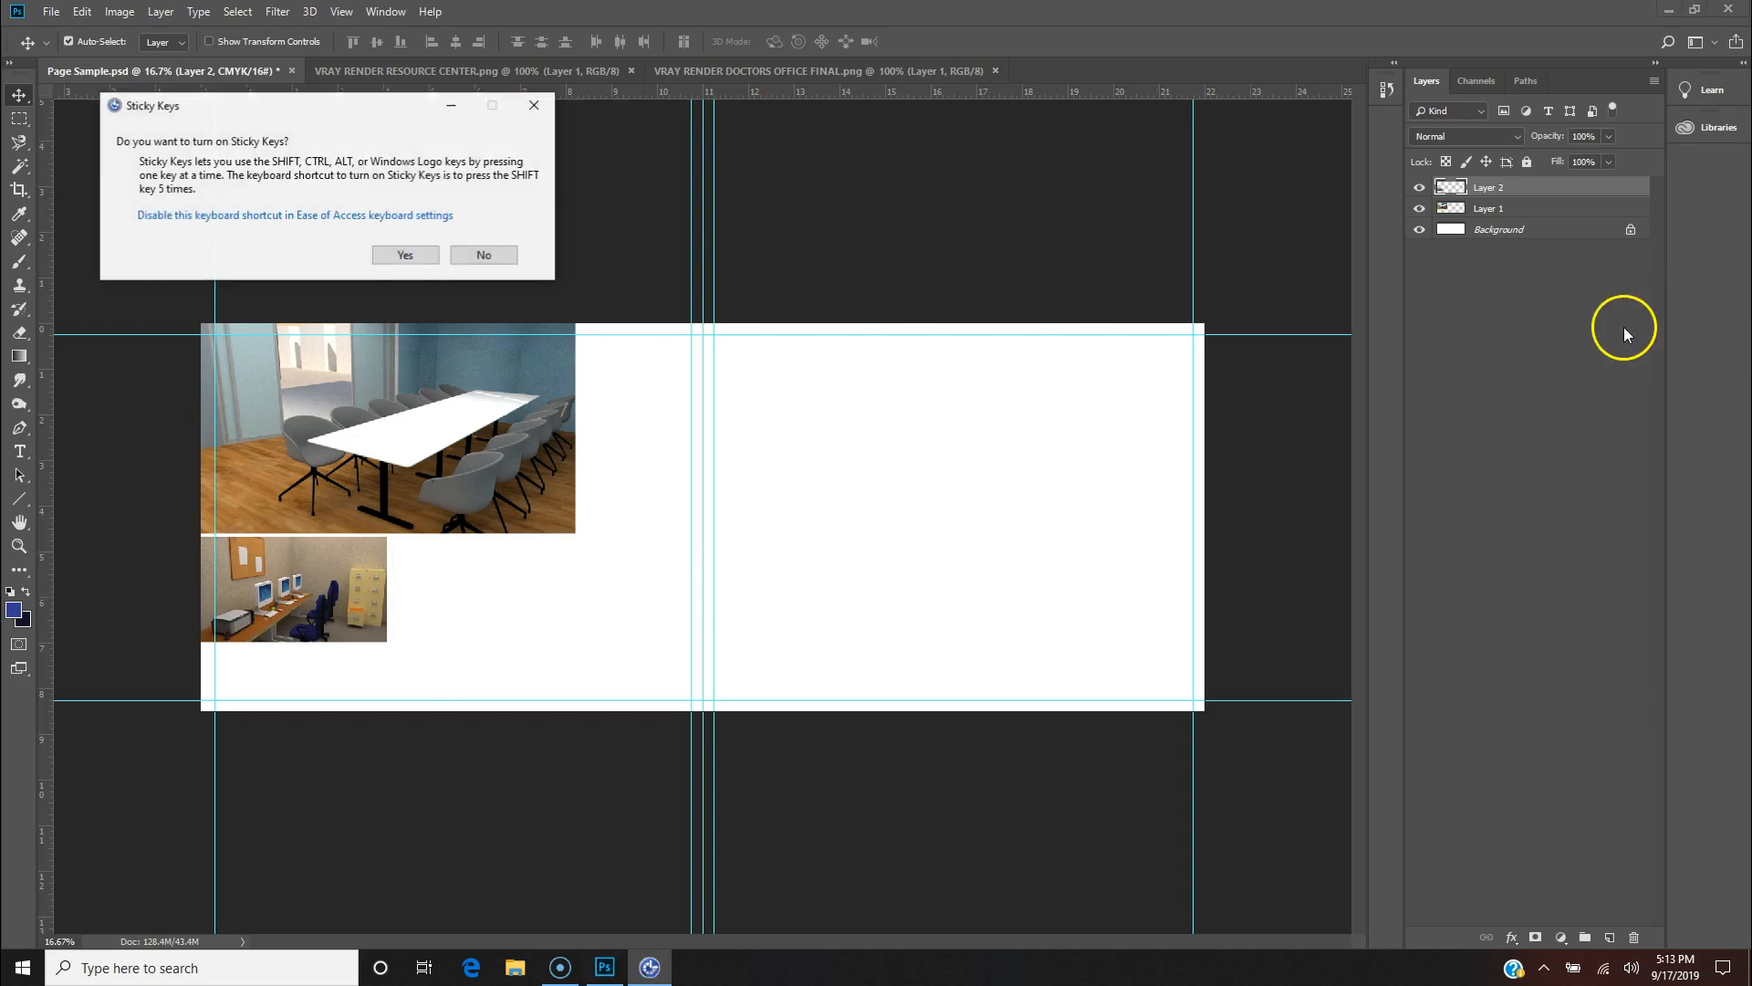
pyautogui.click(534, 105)
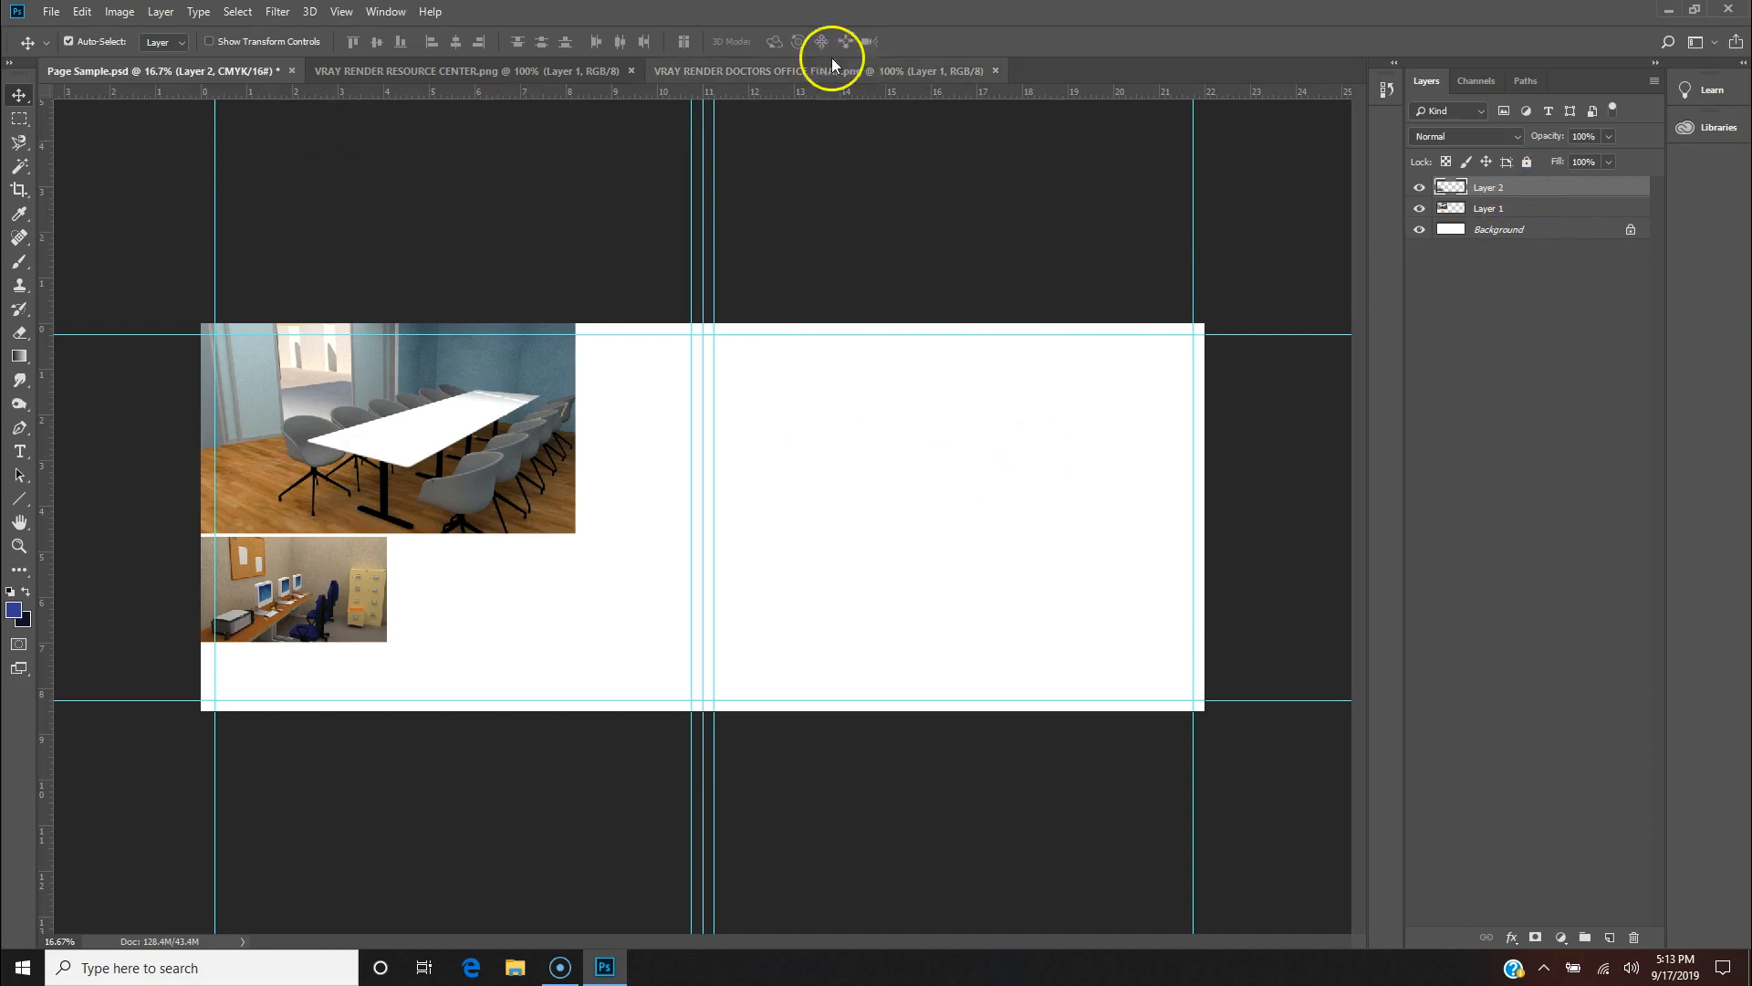
# Step: Close the resource center render file and copy the entire doctor's office render into the Page Sample spread
pyautogui.click(630, 70)
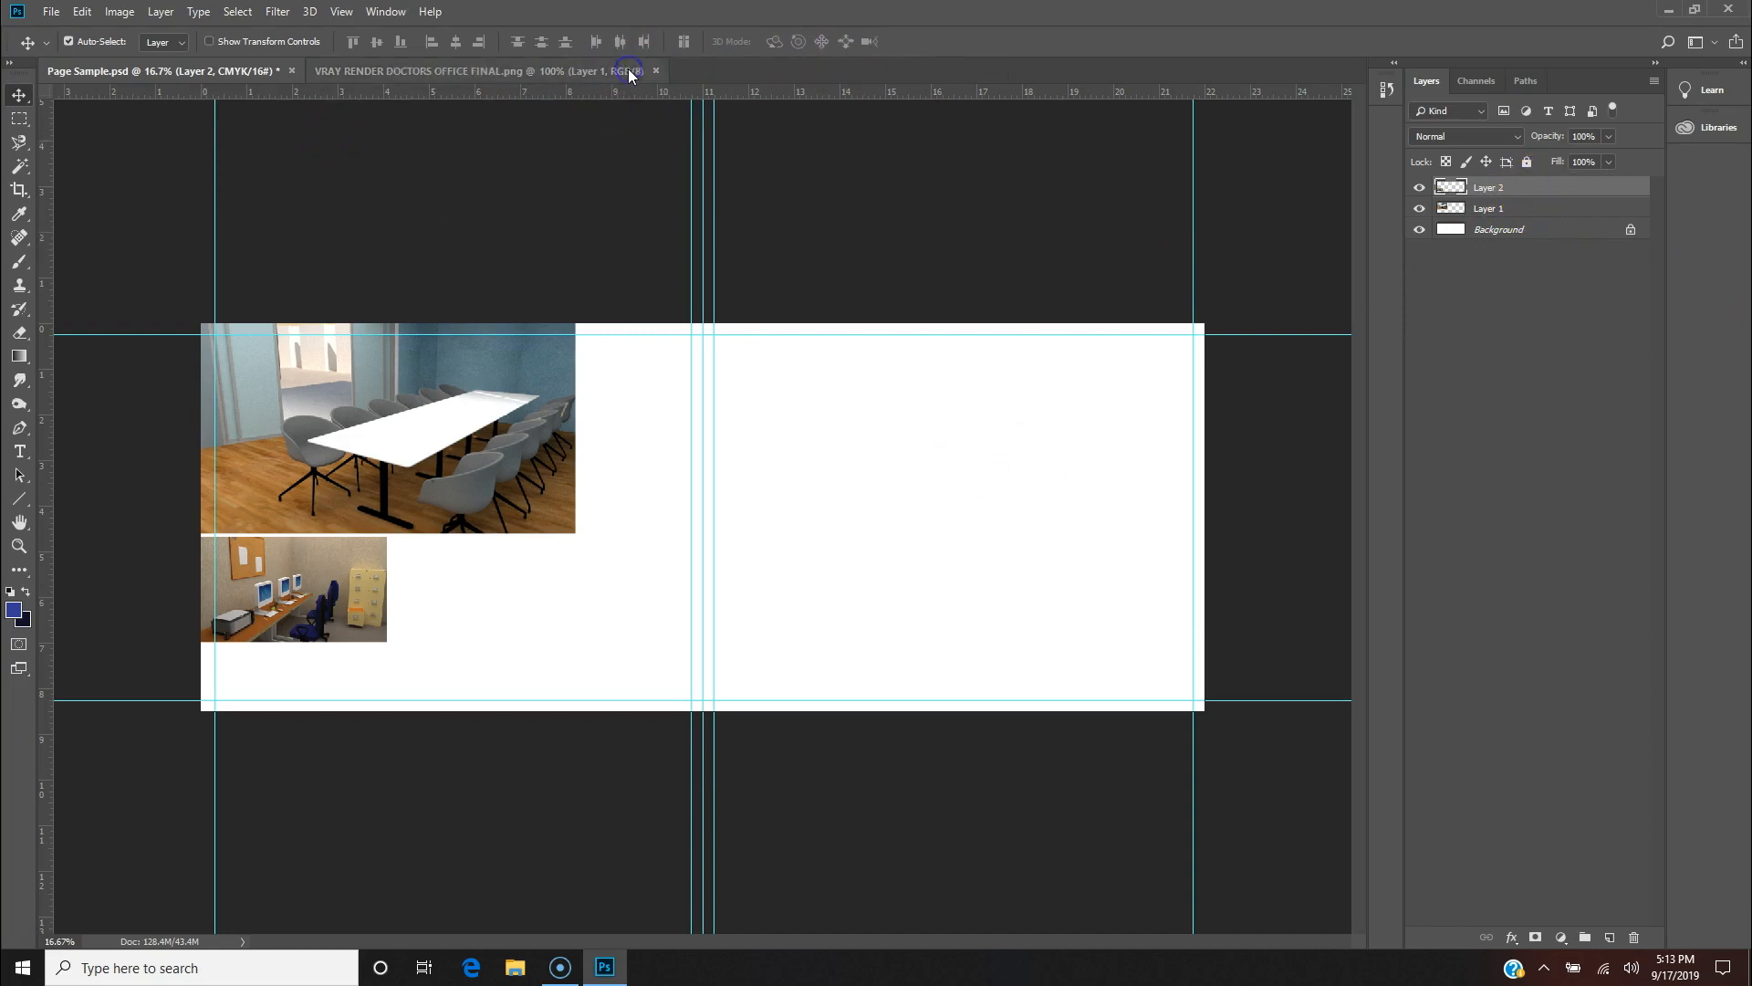
pyautogui.click(538, 71)
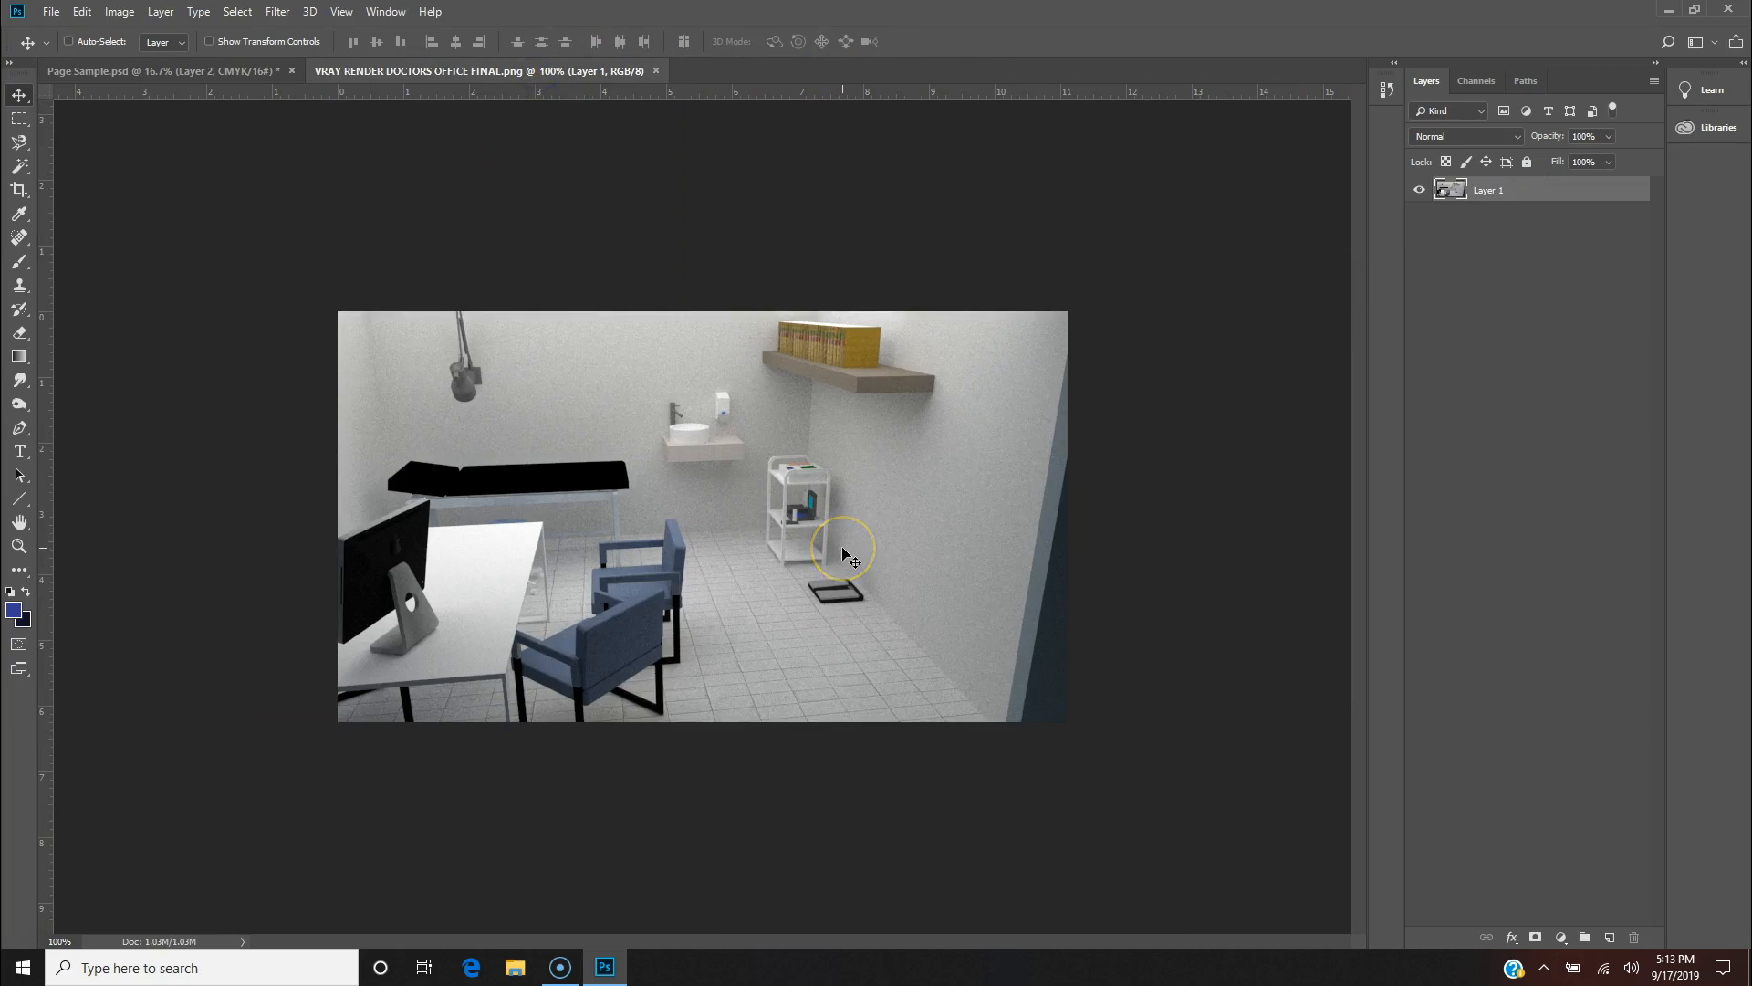
pyautogui.hotkey('ctrl', 'a')
pyautogui.moveTo(383, 521); pyautogui.dragTo(868, 359)
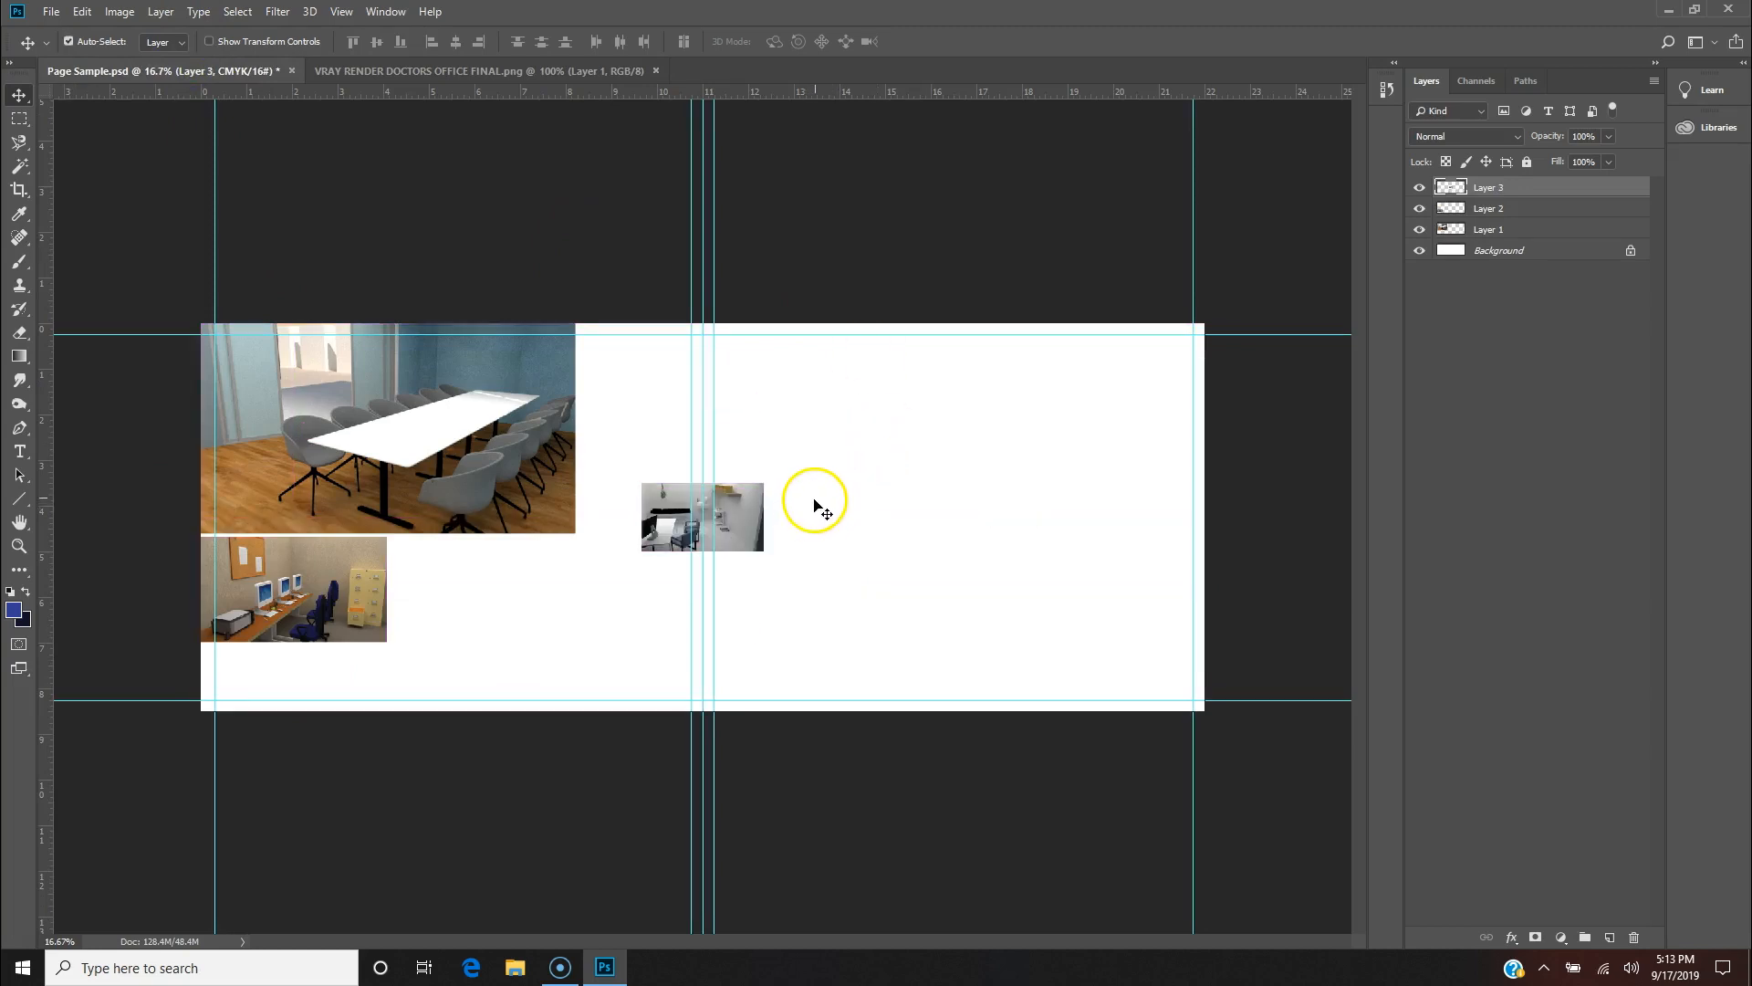
# Step: Scale the doctor's office render to about 154% and place it beside the resource center render, flush with the meeting room render's right edge
pyautogui.hotkey('ctrl', 't')
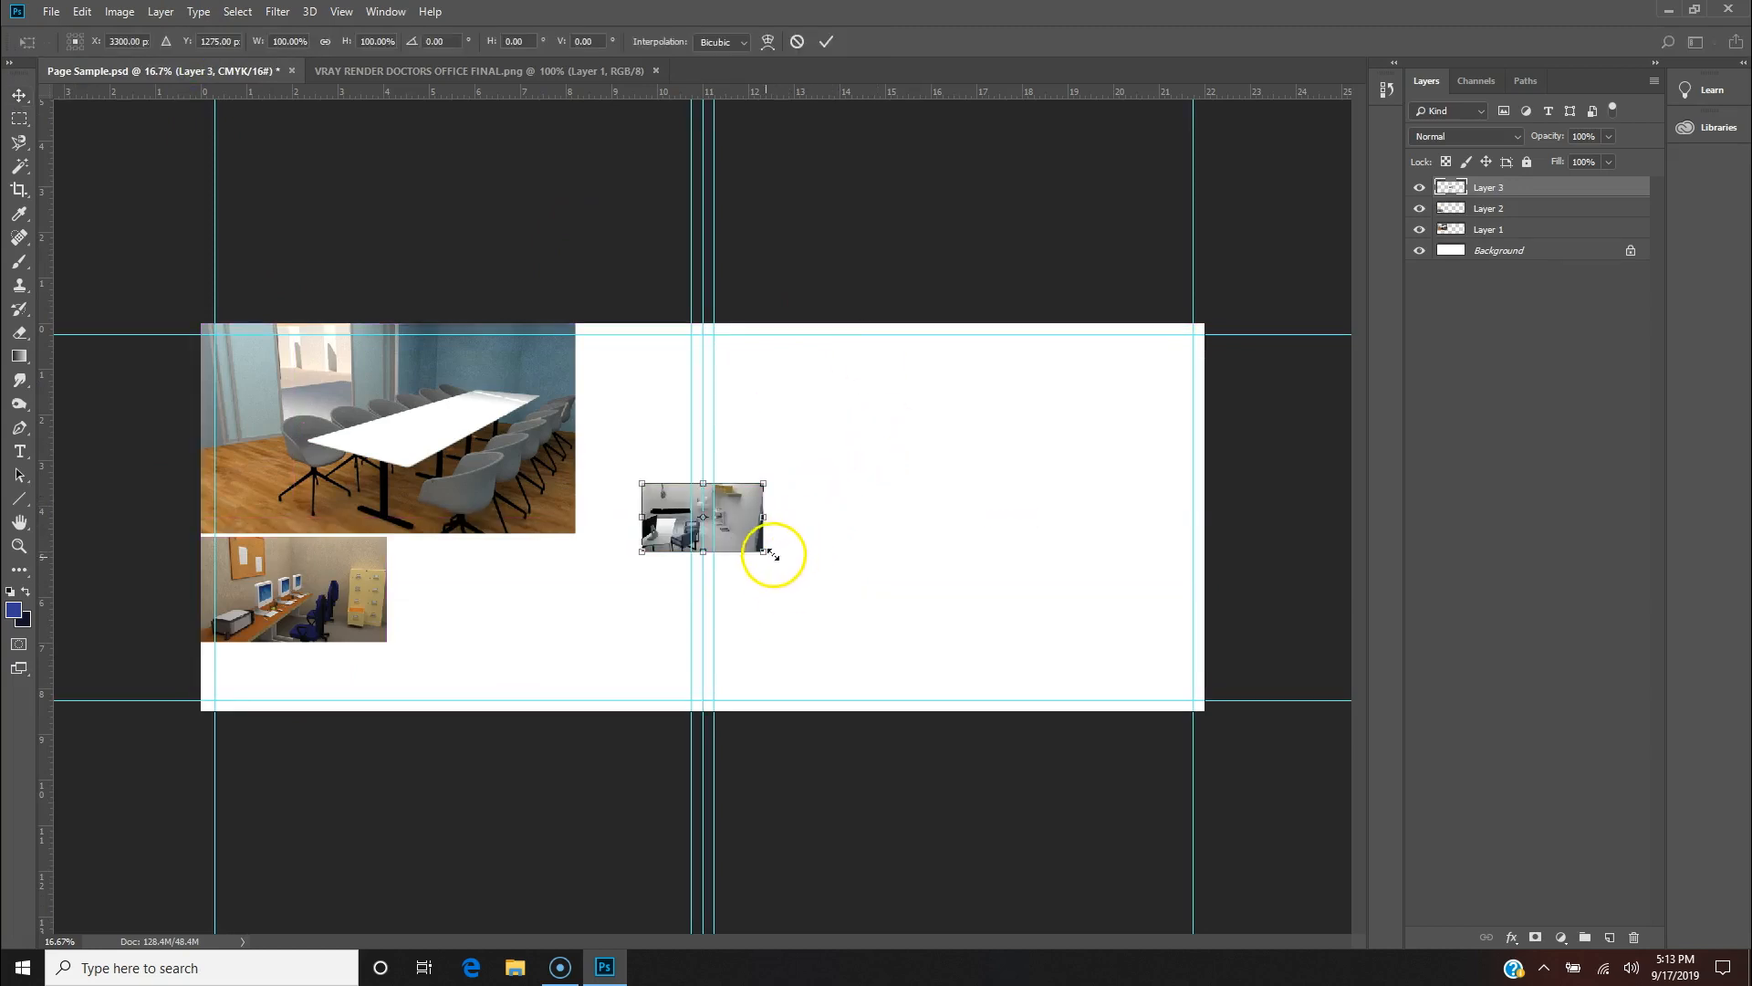
pyautogui.moveTo(763, 552); pyautogui.dragTo(868, 633)
pyautogui.moveTo(810, 517); pyautogui.dragTo(534, 602)
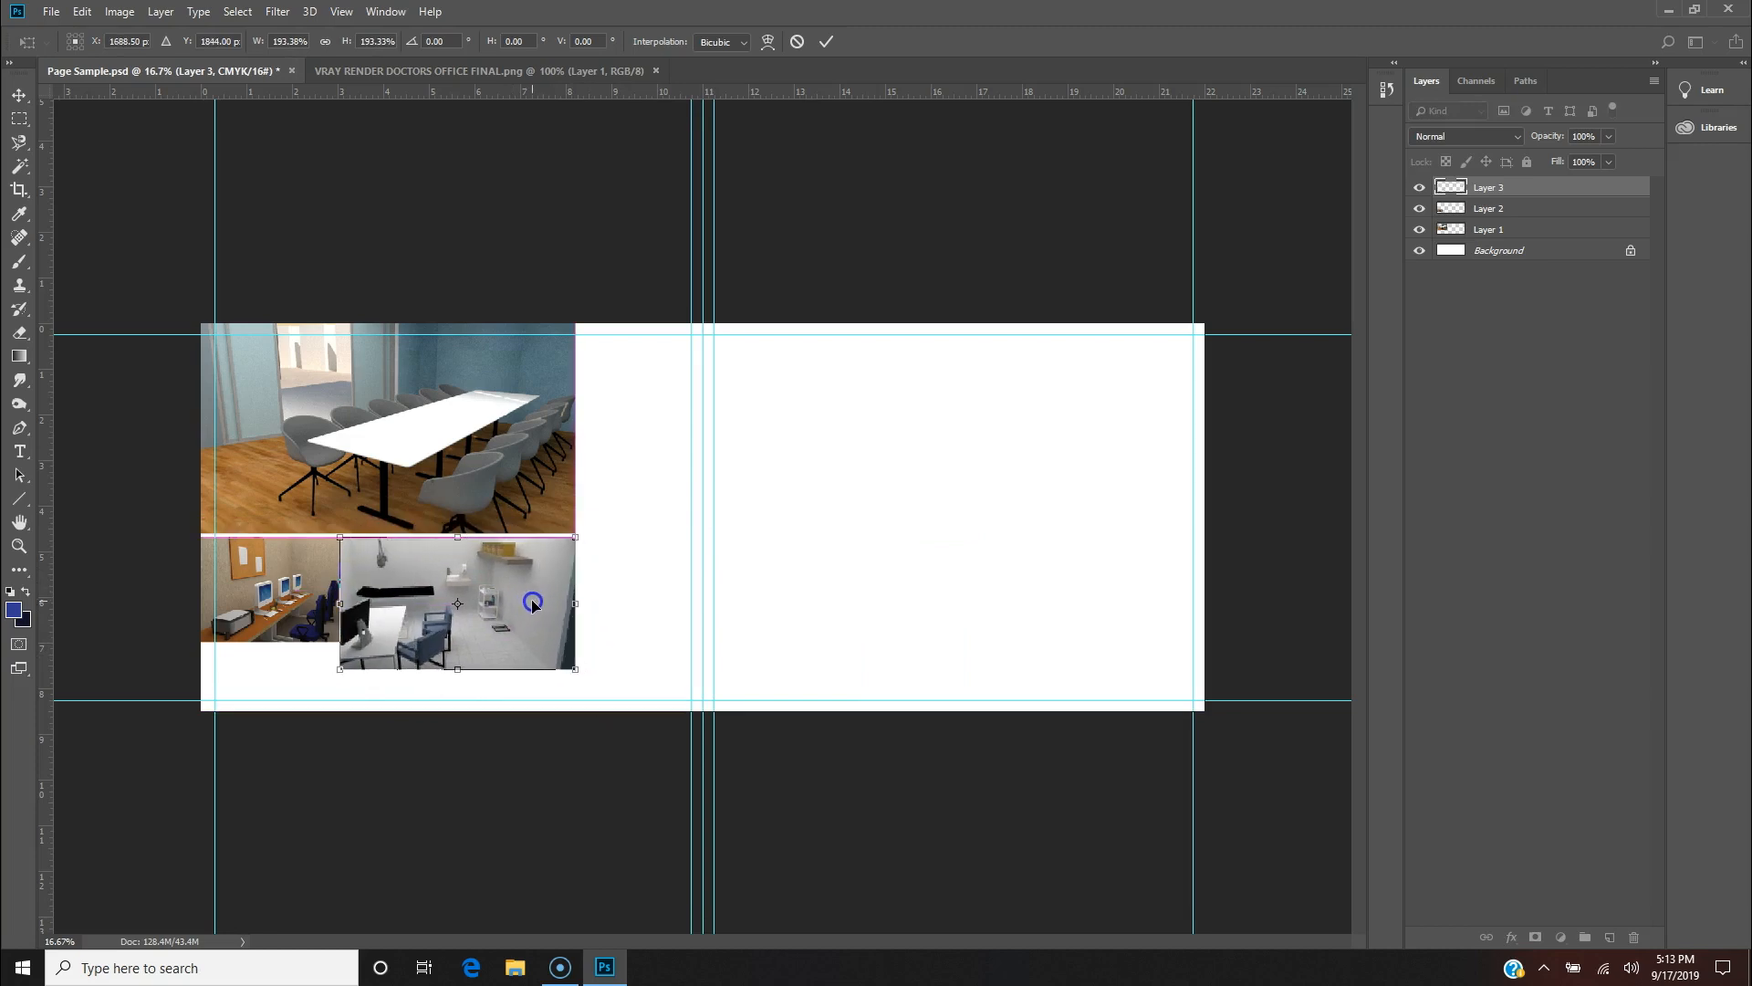
pyautogui.moveTo(573, 671); pyautogui.dragTo(527, 641)
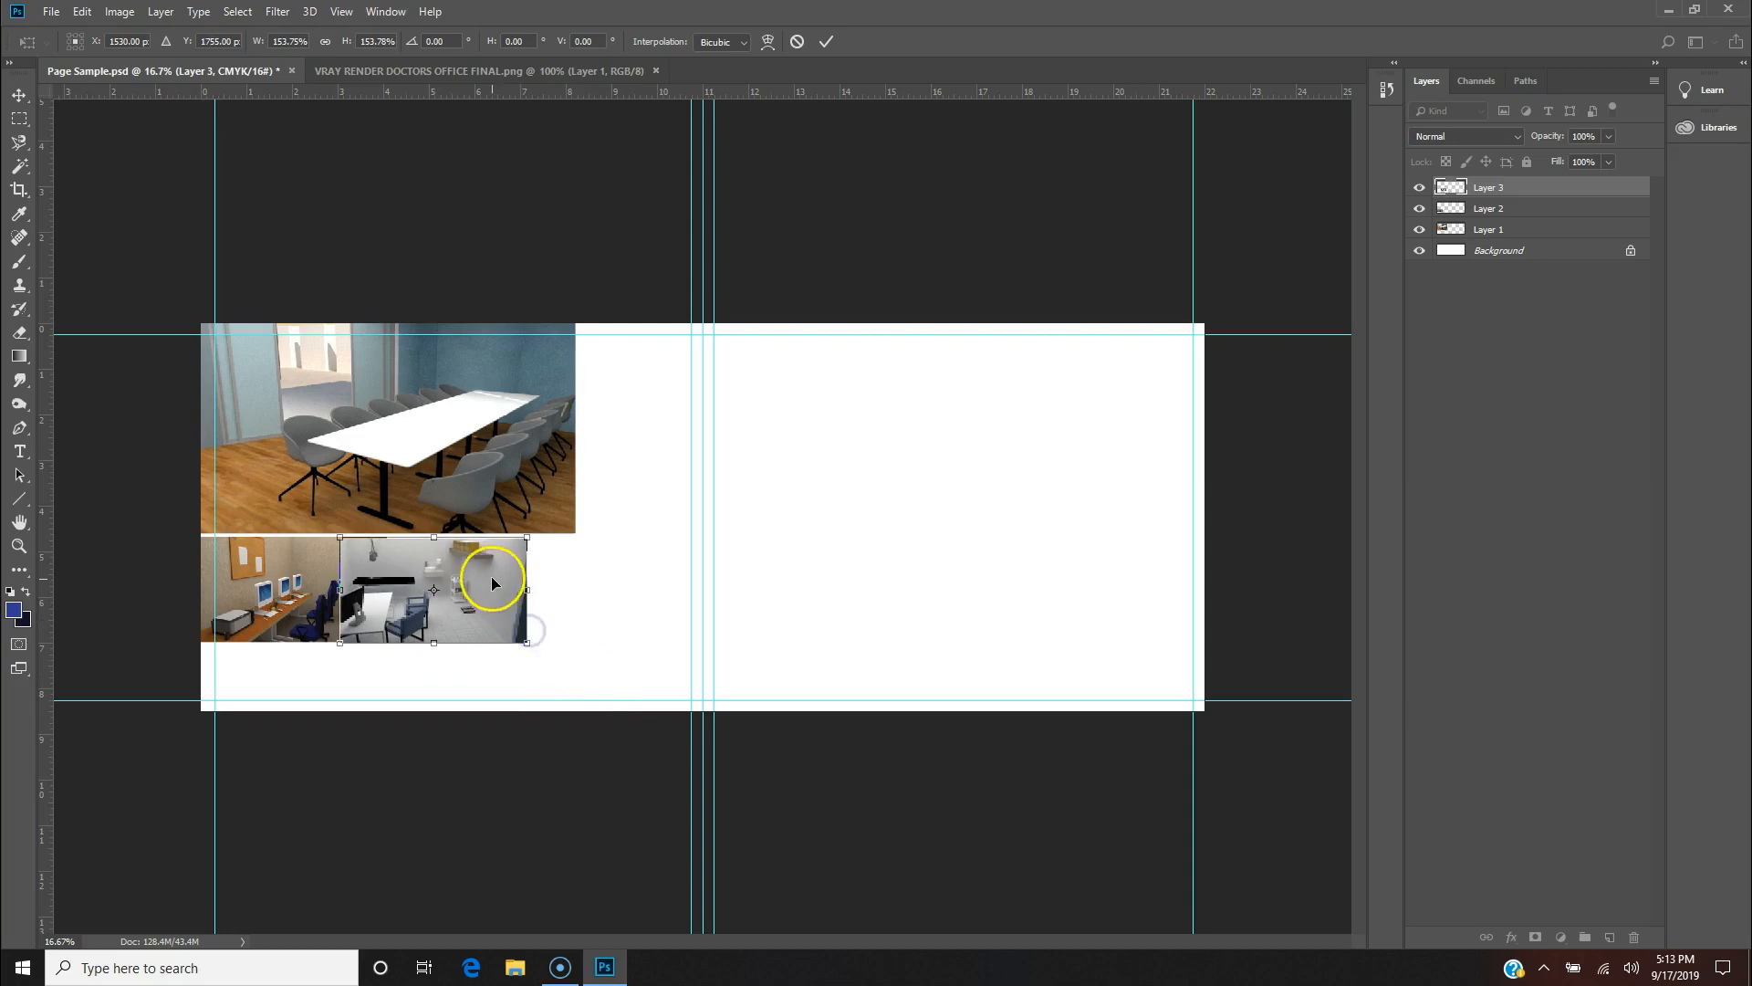
pyautogui.moveTo(485, 567); pyautogui.dragTo(537, 570)
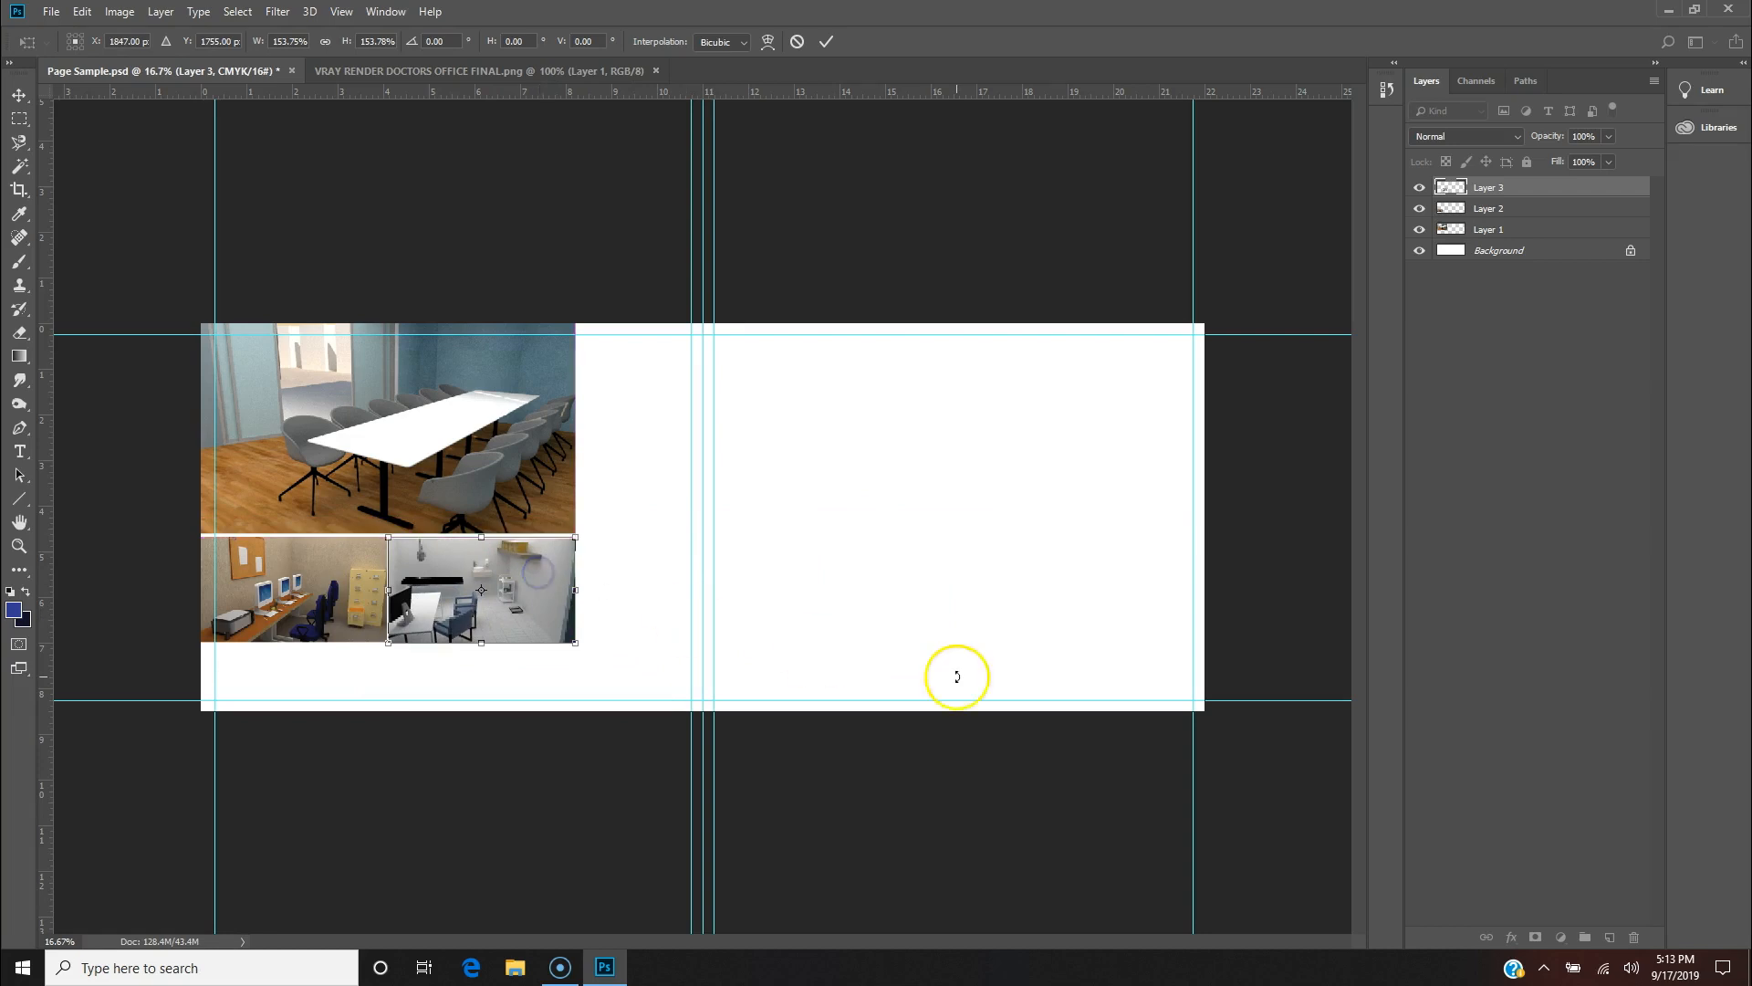
pyautogui.press('Return')
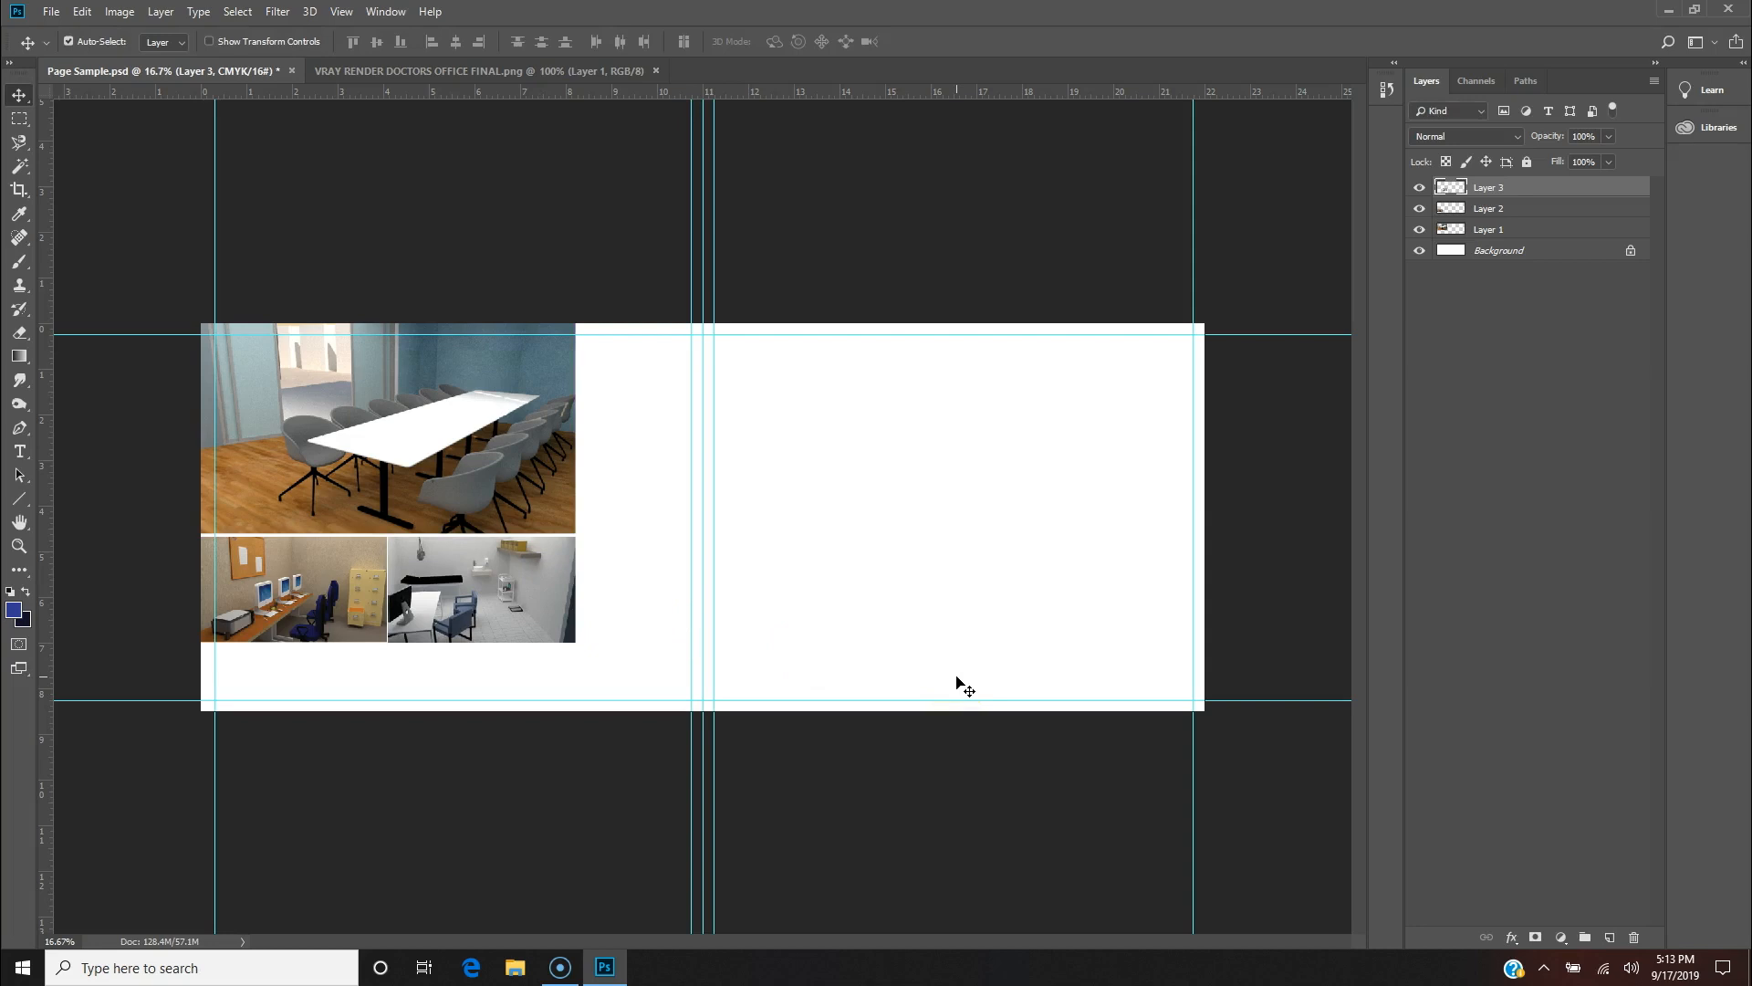
# Step: Add a text box about 6.8 by 6 inches on the right page and fill it with two paragraphs of random placeholder letters
pyautogui.press('t')
pyautogui.moveTo(848, 380)
pyautogui.mouseDown()
pyautogui.moveTo(1244, 688)
pyautogui.moveTo(1159, 655)
pyautogui.mouseUp()
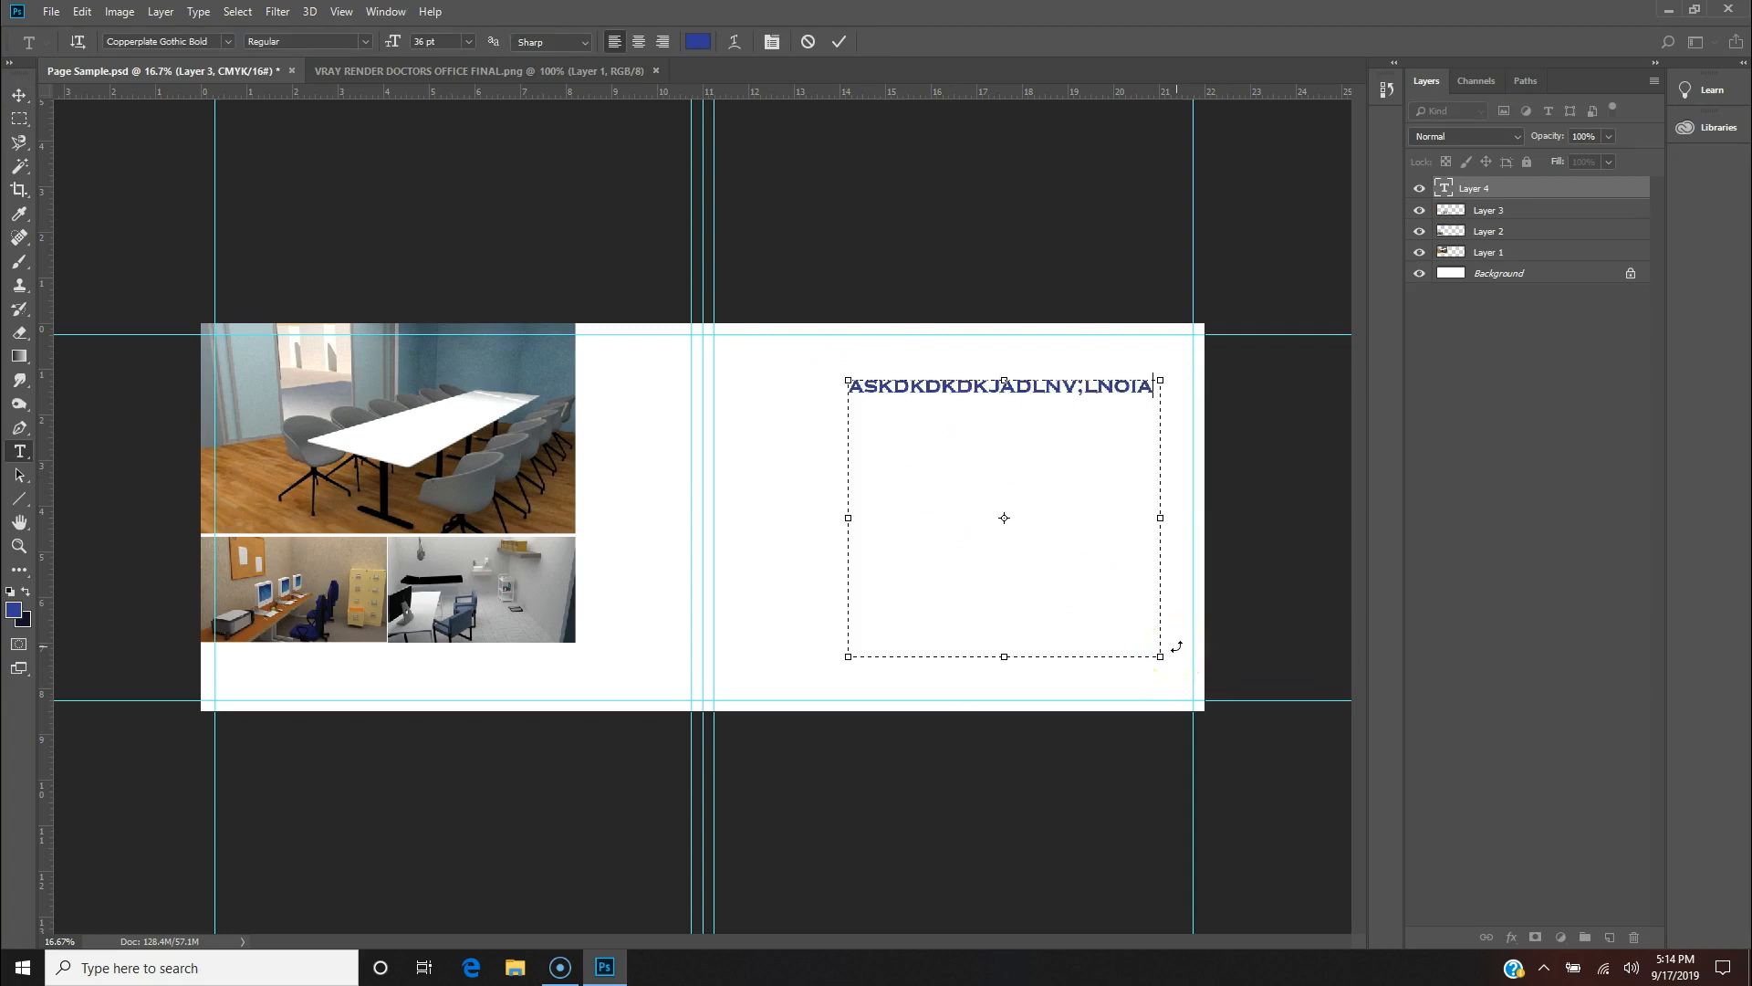
pyautogui.write('JFLKASDFASD ')
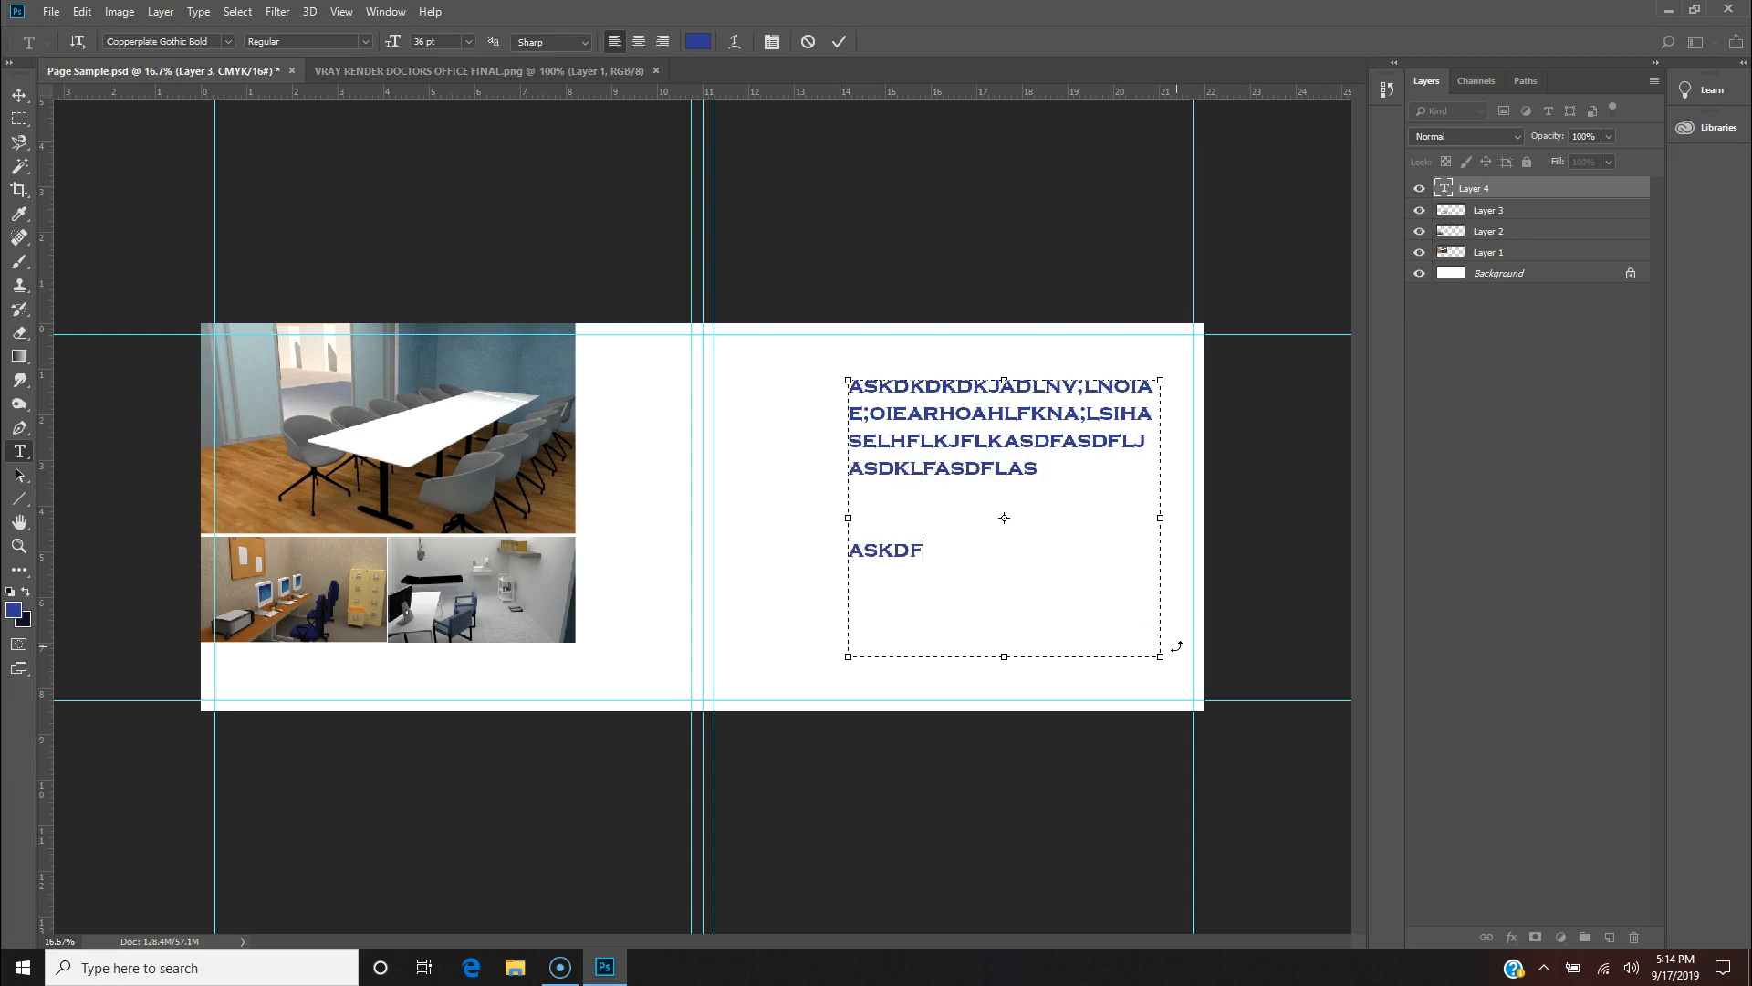
pyautogui.write('ASIDFLABSDLKFN')
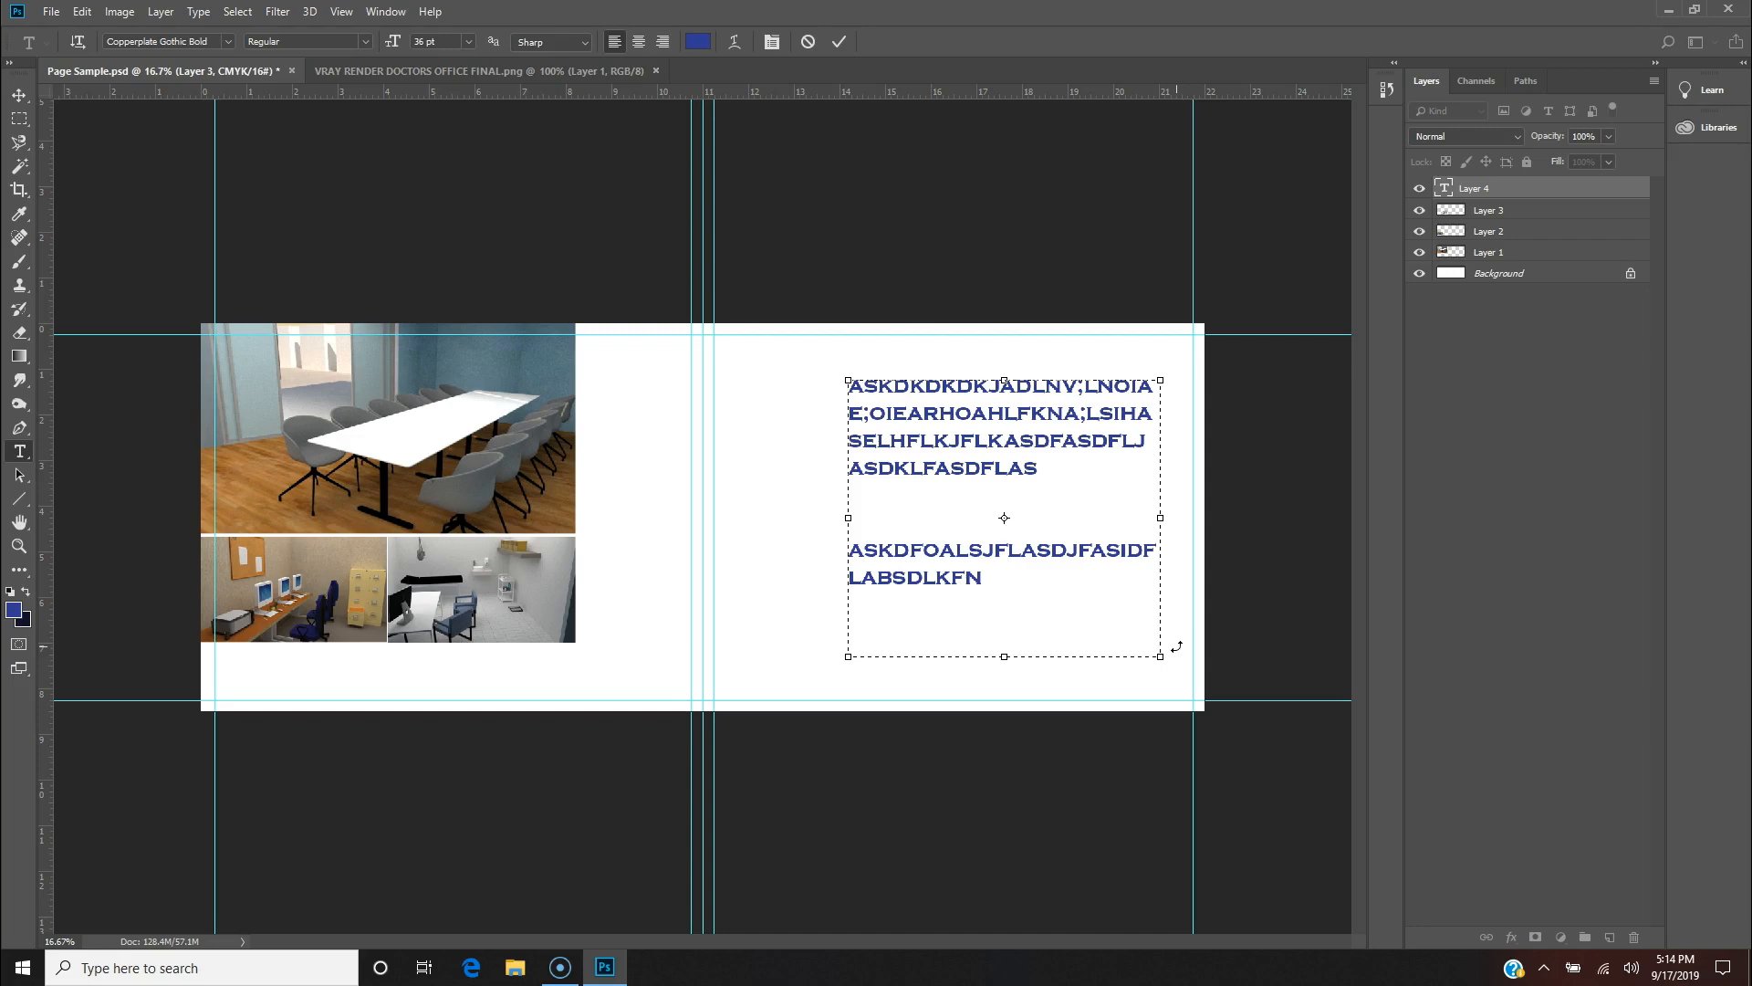
pyautogui.click(1547, 190)
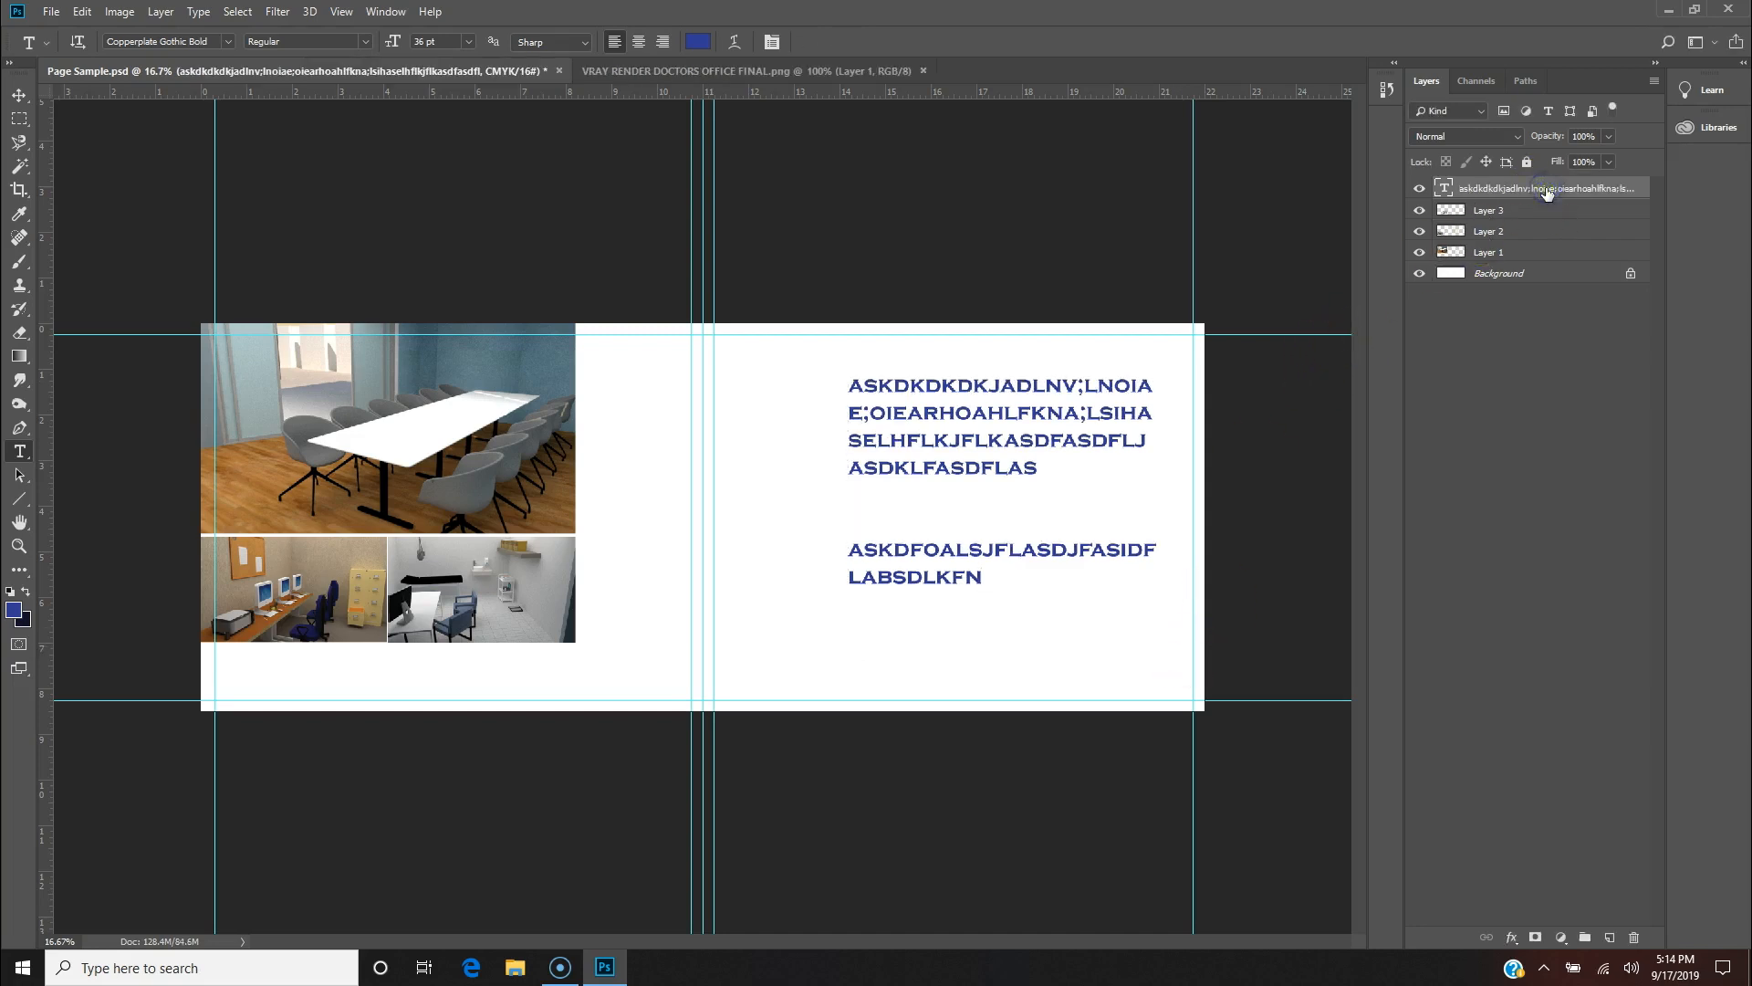